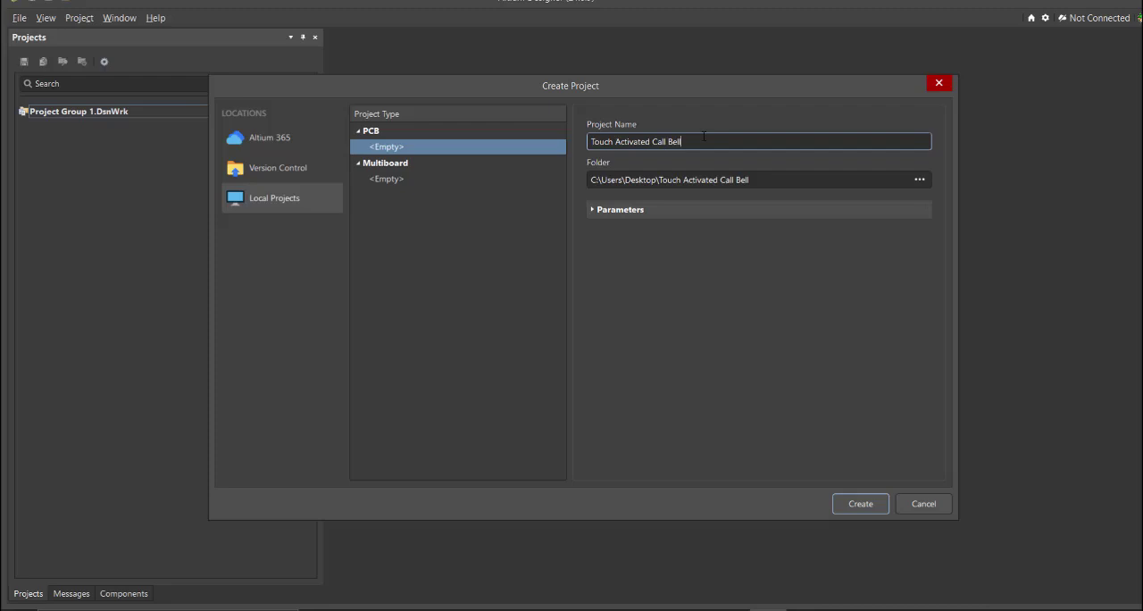
# Create the local PCB project Touch Activated Call Bell and add a new schematic document to it
pyautogui.click(871, 505)
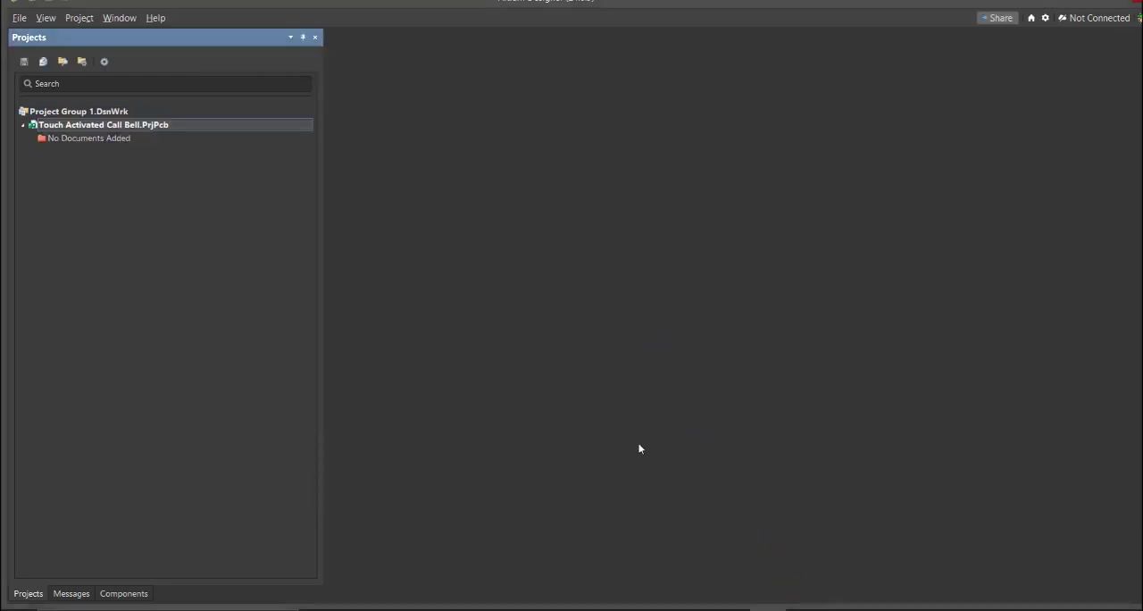
pyautogui.click(19, 18)
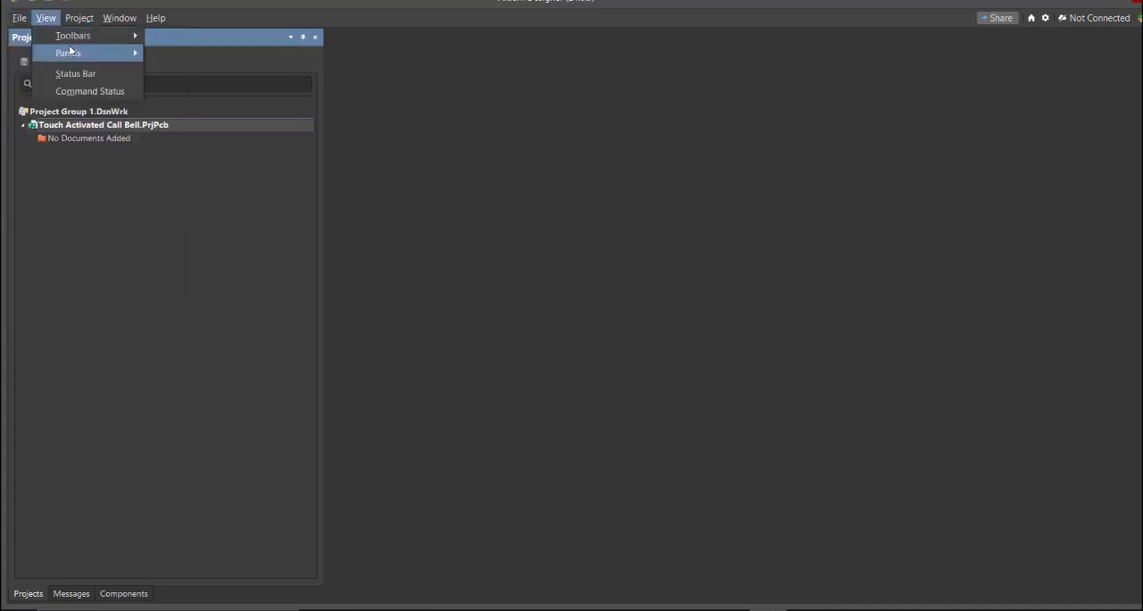
pyautogui.moveTo(58, 52)
pyautogui.click(225, 74)
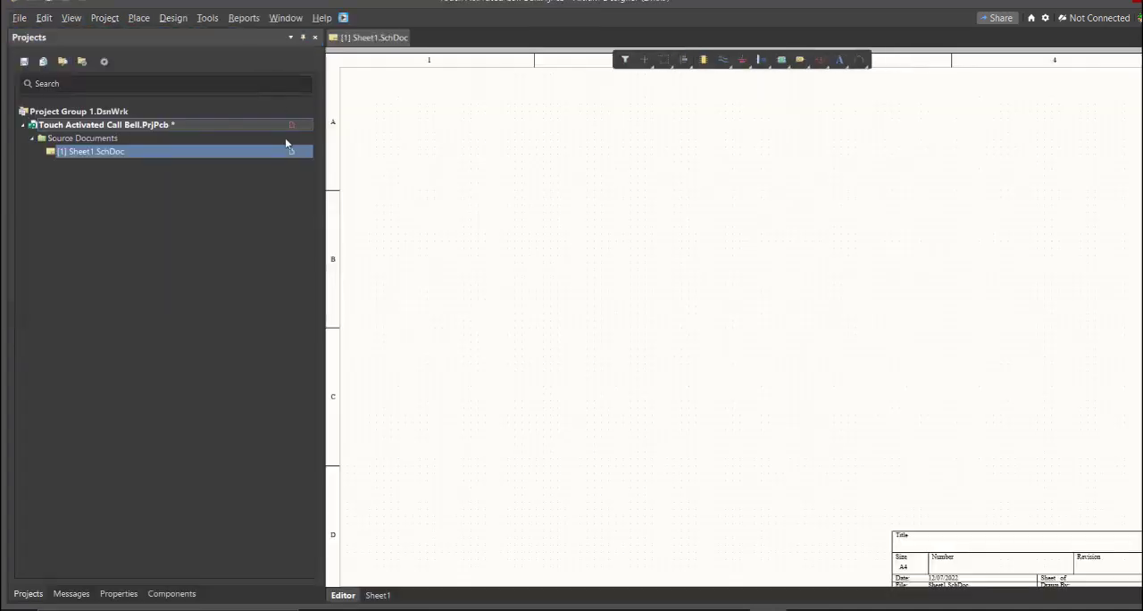
pyautogui.keyDown('ctrl'); pyautogui.scroll(-4, 534, 240); pyautogui.keyUp('ctrl')
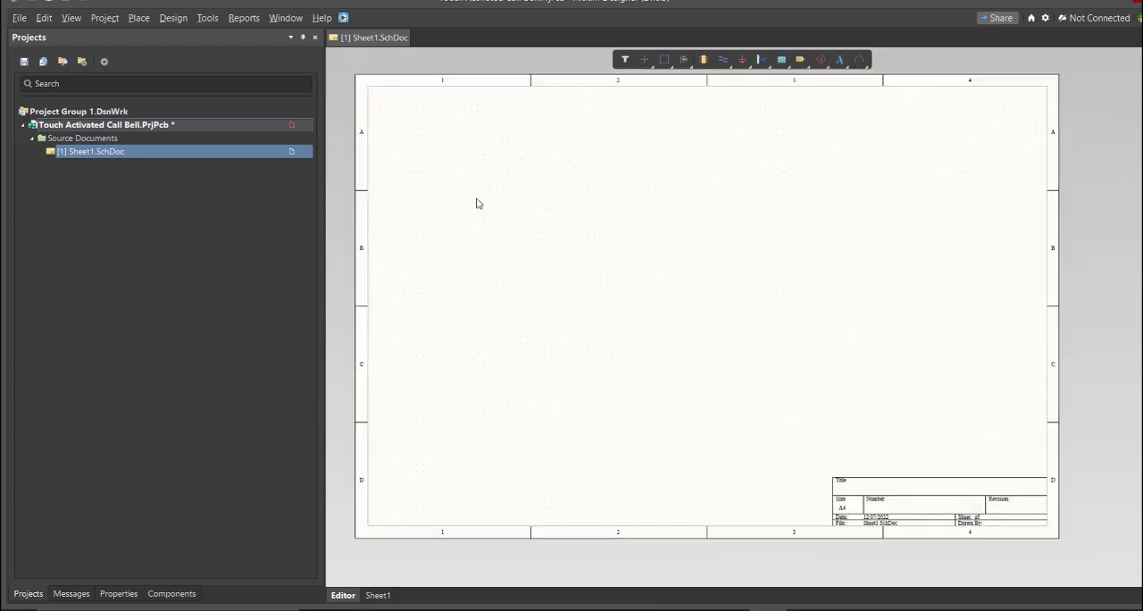
# Save the project and its schematic sheet, naming the sheet Touch Activated Call Bell
pyautogui.rightClick(231, 159)
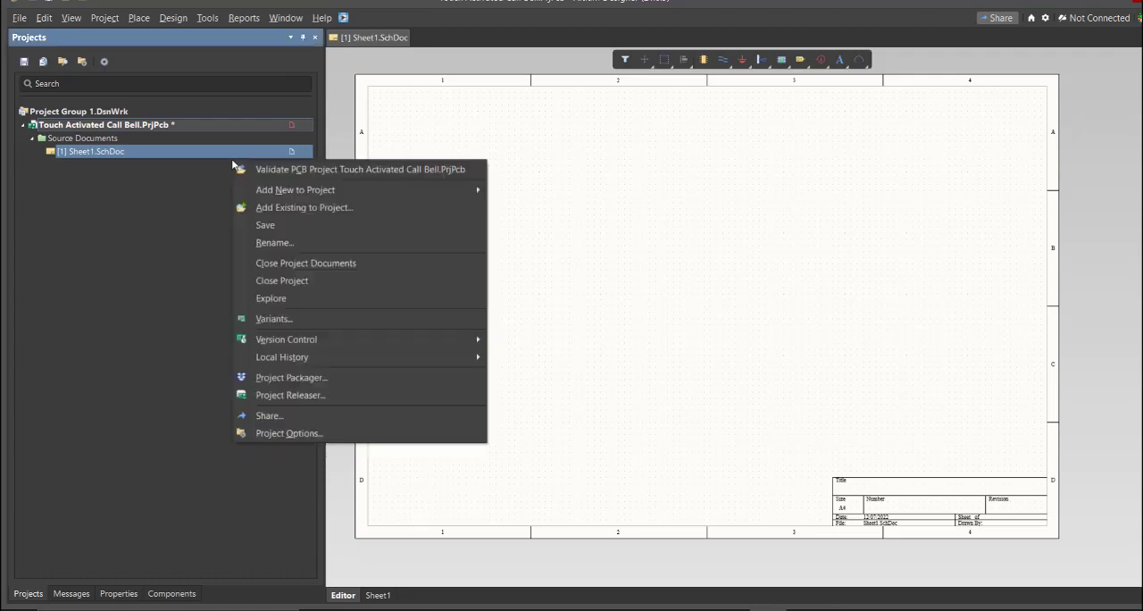
pyautogui.click(286, 222)
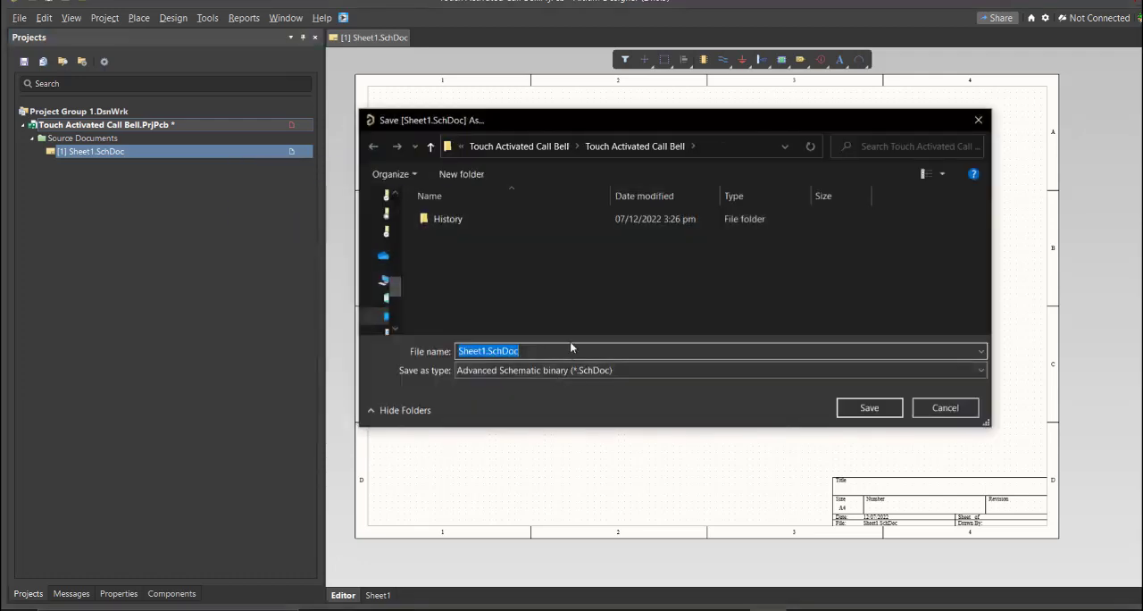
pyautogui.write('Touch Activated Call Bell')
pyautogui.click(584, 306)
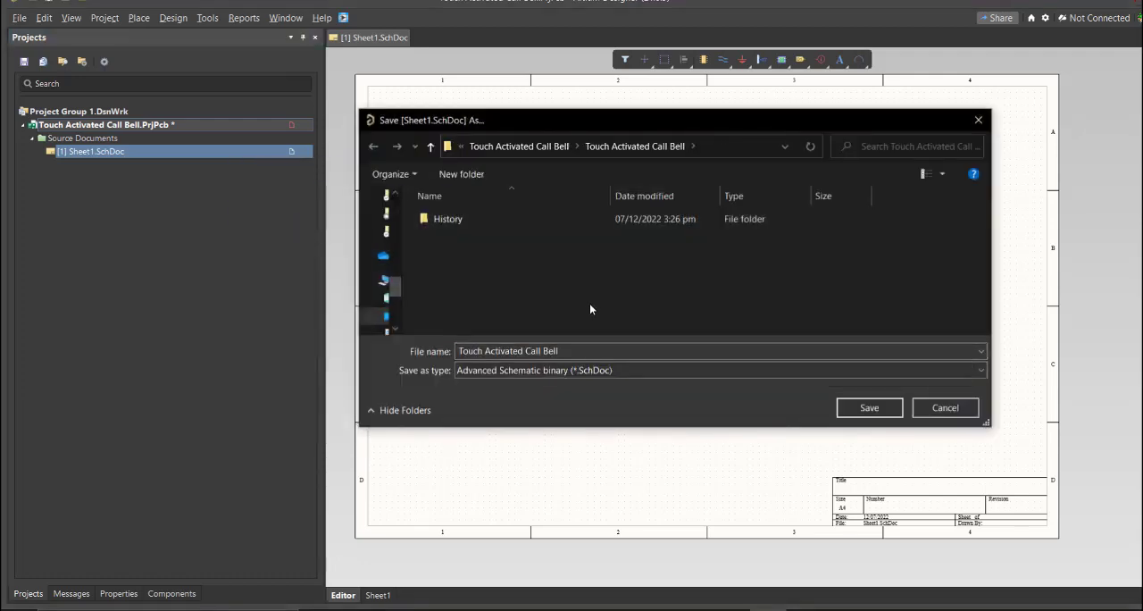
pyautogui.click(871, 407)
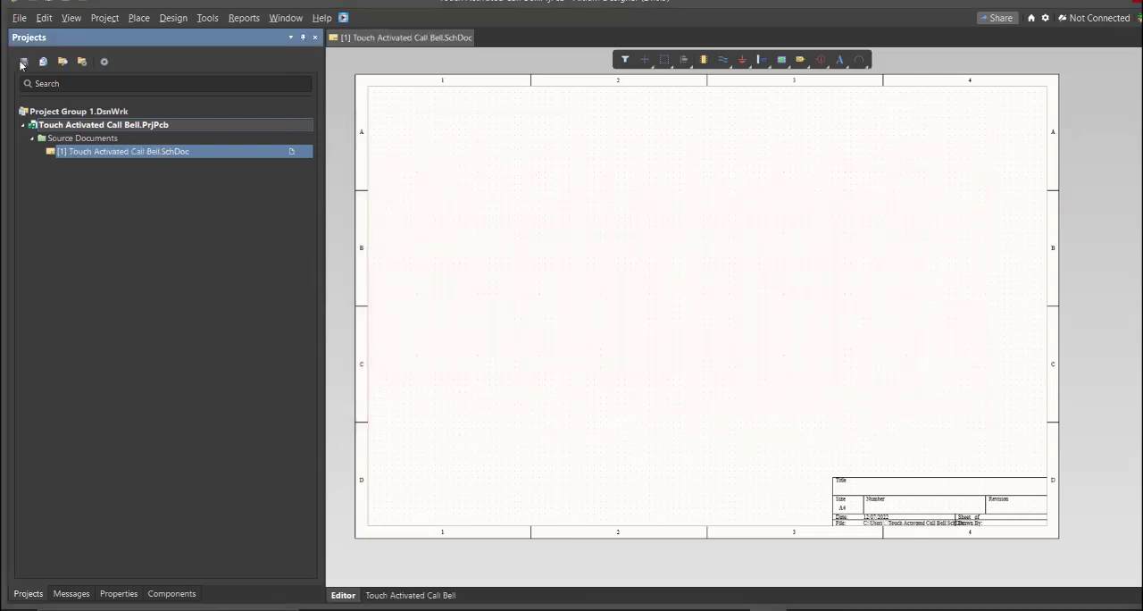
# Add a new schematic library to the project and save it as Touch Activated Call Bell in the project folder
pyautogui.click(18, 17)
pyautogui.moveTo(90, 53)
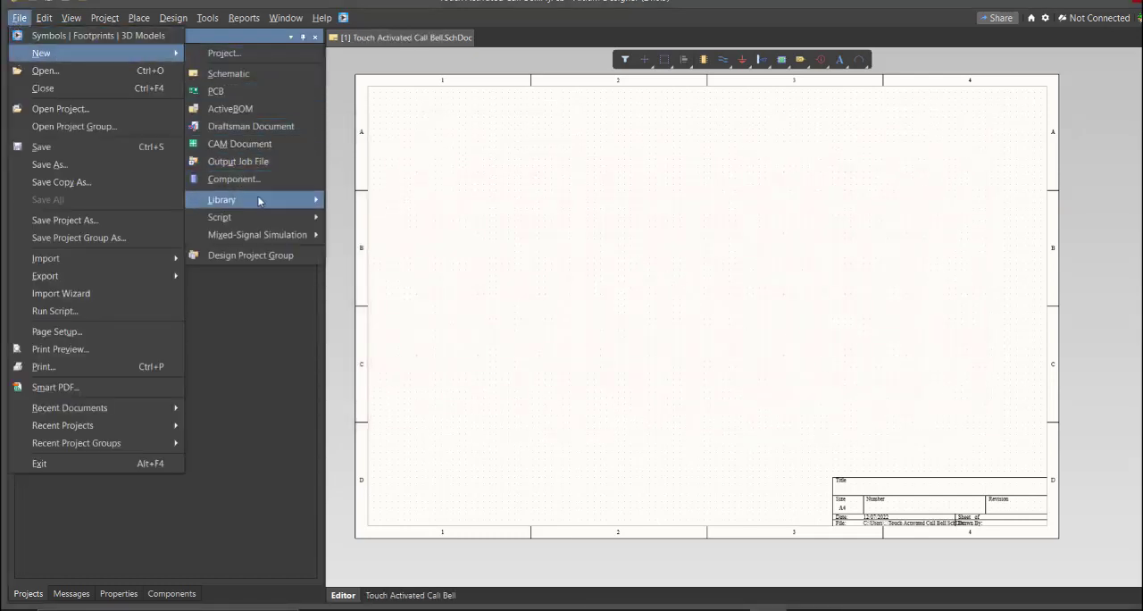
pyautogui.moveTo(260, 200)
pyautogui.click(384, 219)
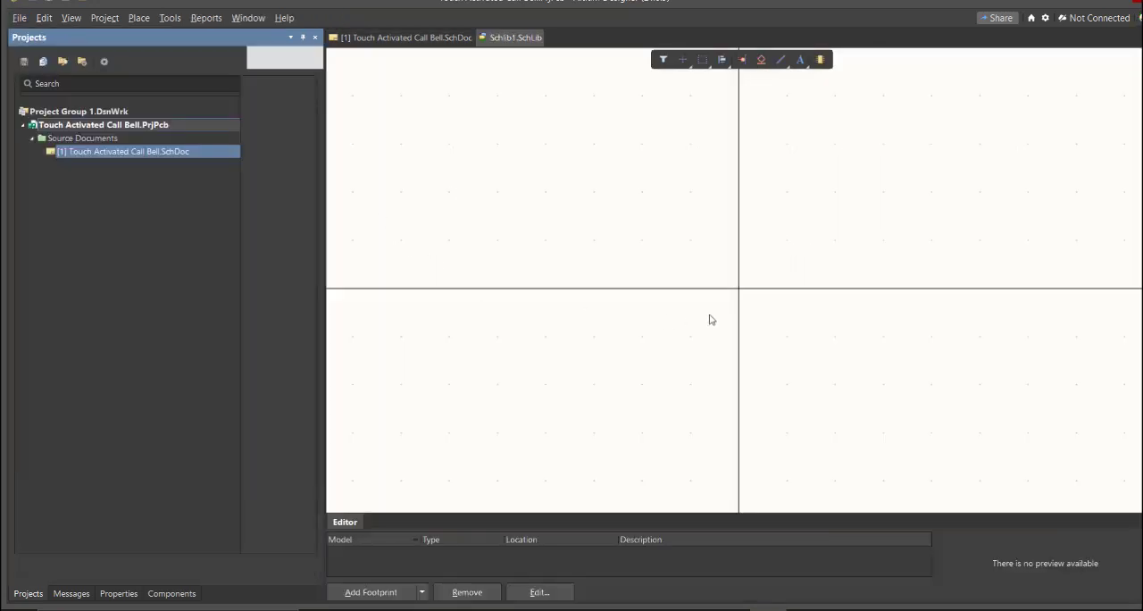
pyautogui.moveTo(710, 315); pyautogui.dragTo(675, 343, button='right')
pyautogui.keyDown('ctrl'); pyautogui.scroll(-4, 675, 329); pyautogui.keyUp('ctrl')
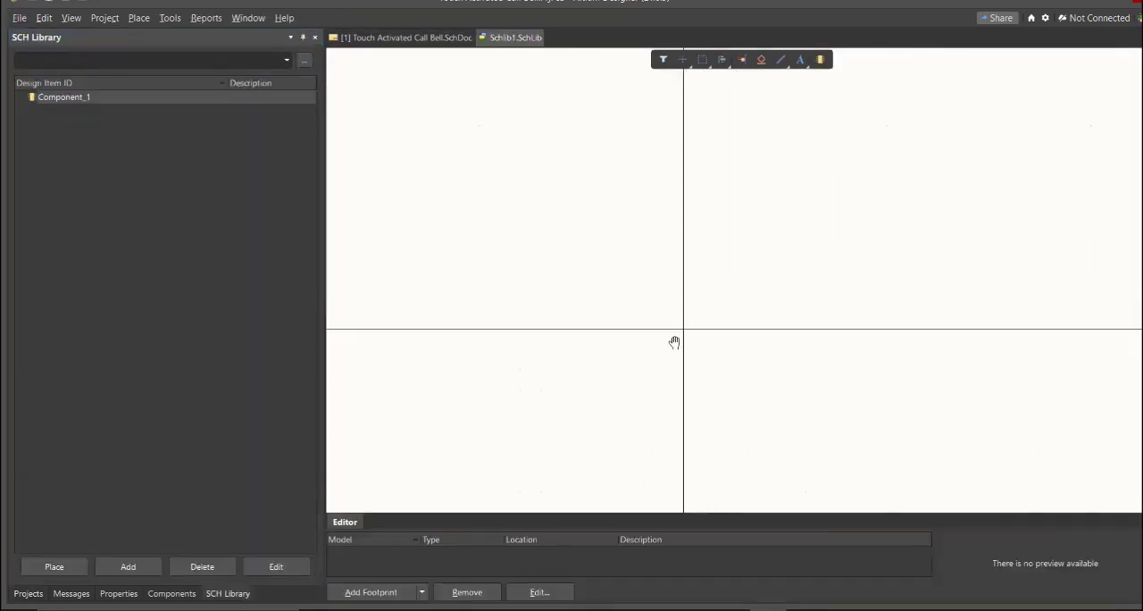
pyautogui.hotkey('ctrl', 's')
pyautogui.write('Touch Activated Call Bell')
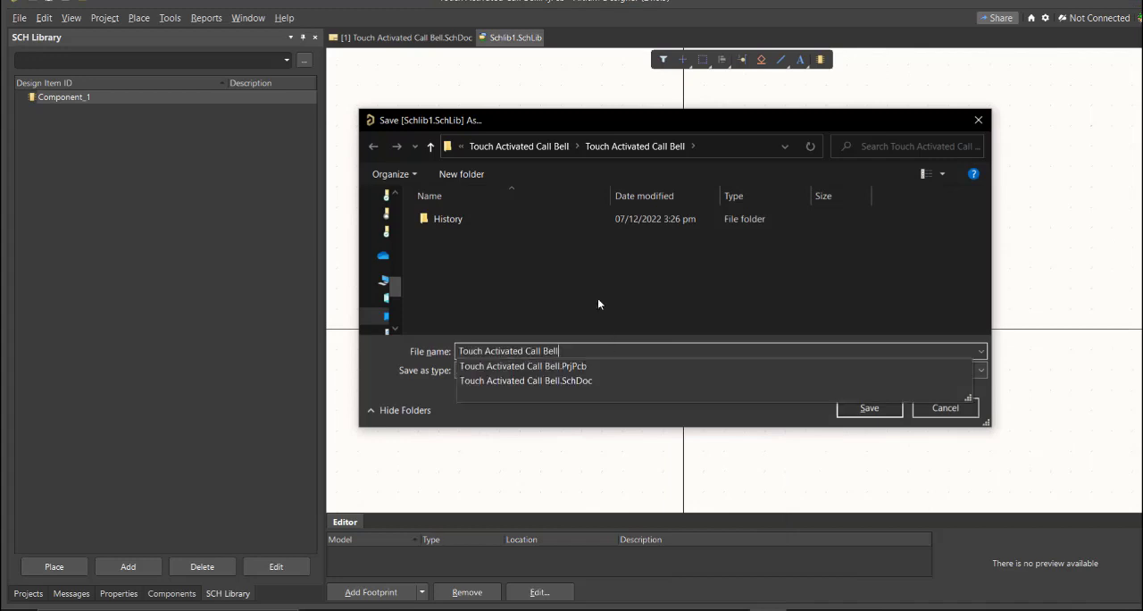
pyautogui.click(869, 408)
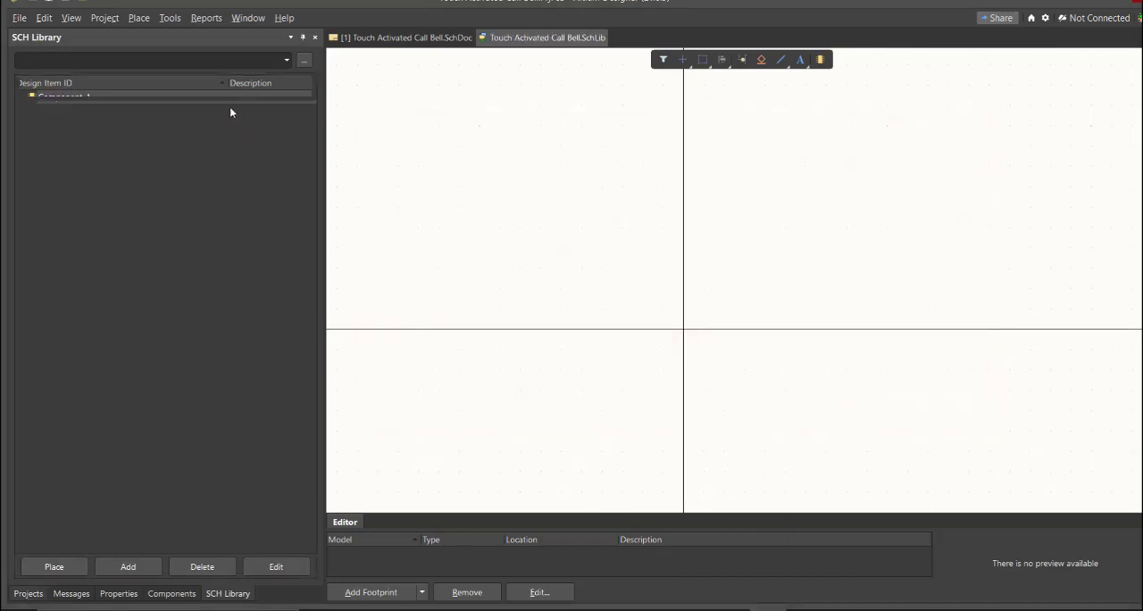
# Add a new PCB library to the project and save it as Touch Activated Call Bell in the project folder
pyautogui.click(18, 19)
pyautogui.moveTo(56, 53)
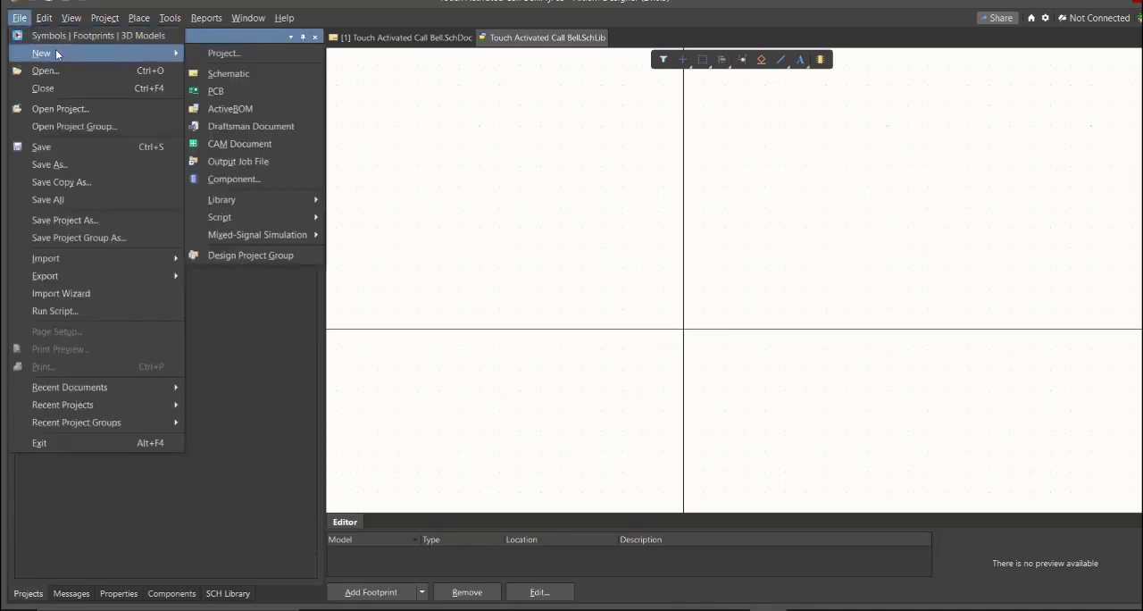
pyautogui.moveTo(275, 207)
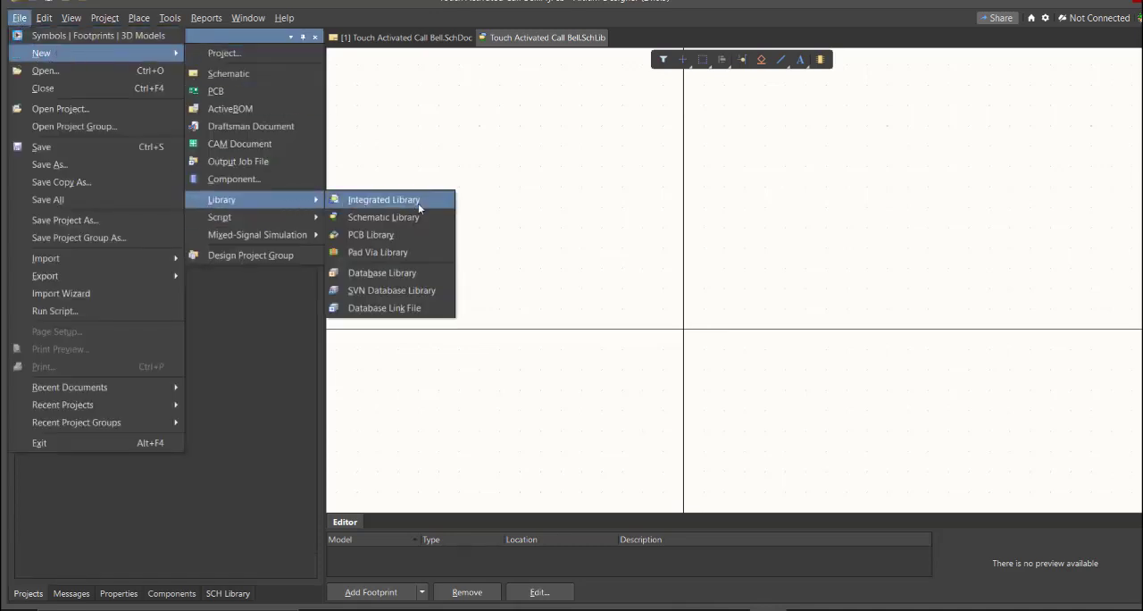
pyautogui.click(425, 236)
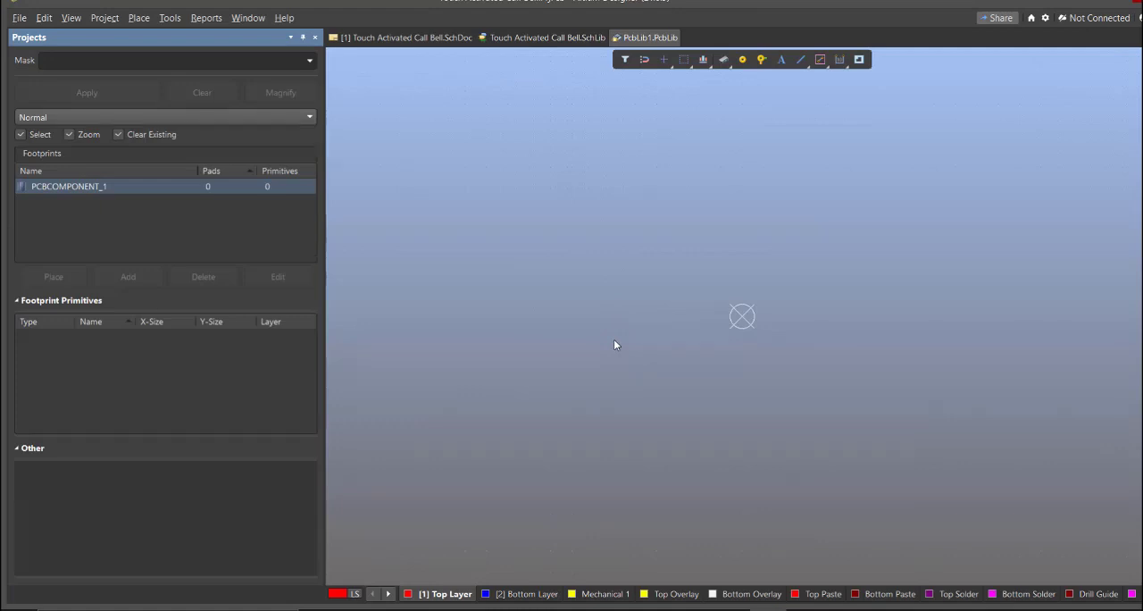
pyautogui.hotkey('ctrl', 's')
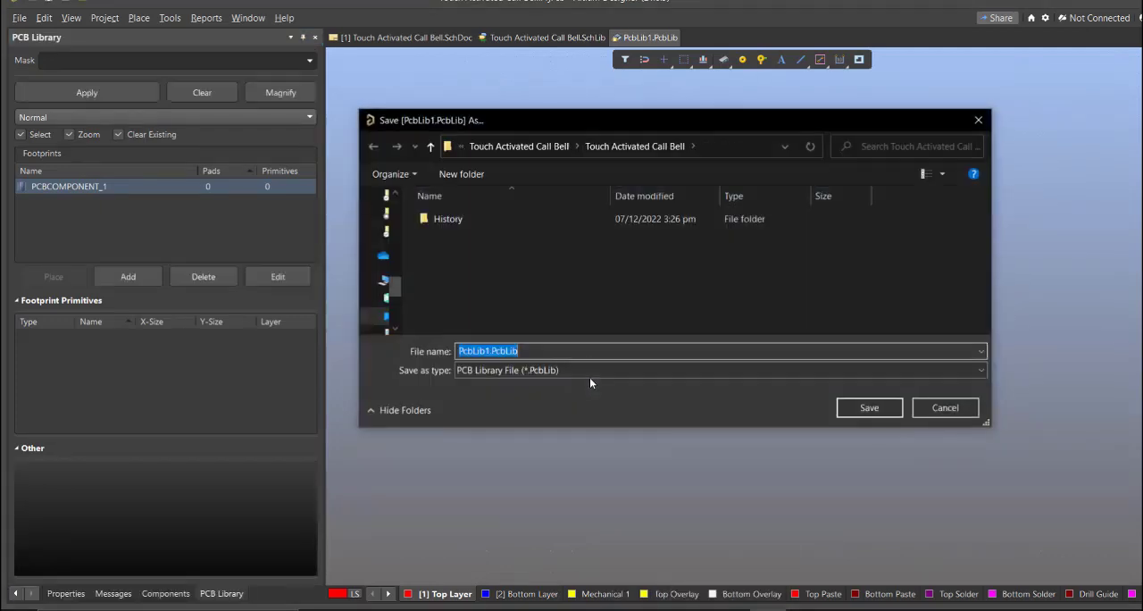
pyautogui.write('Touch Activated Call Bell')
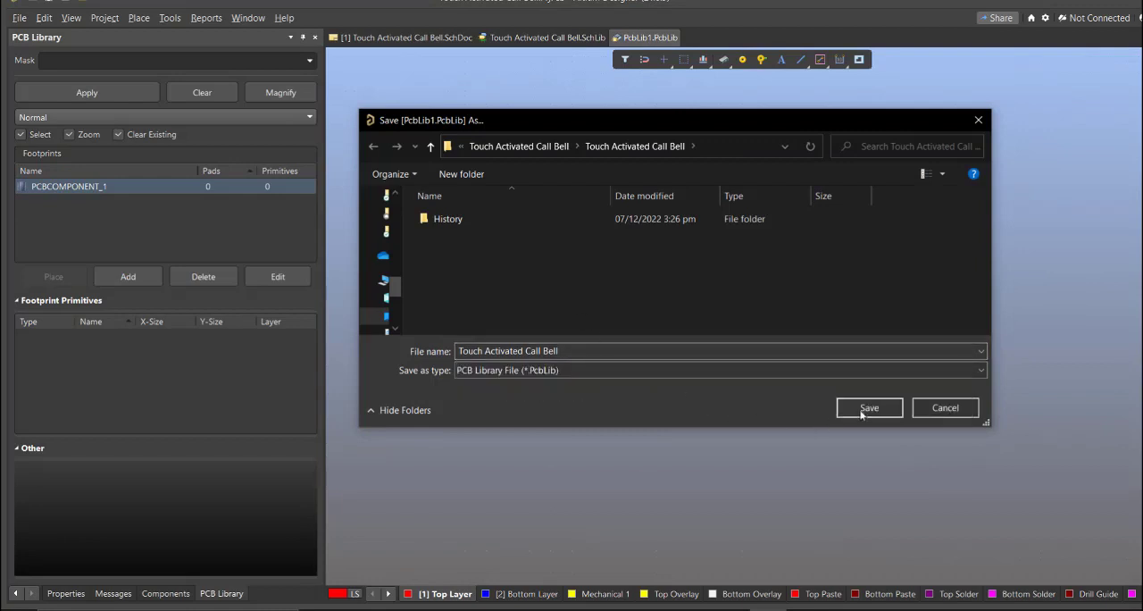
pyautogui.click(866, 408)
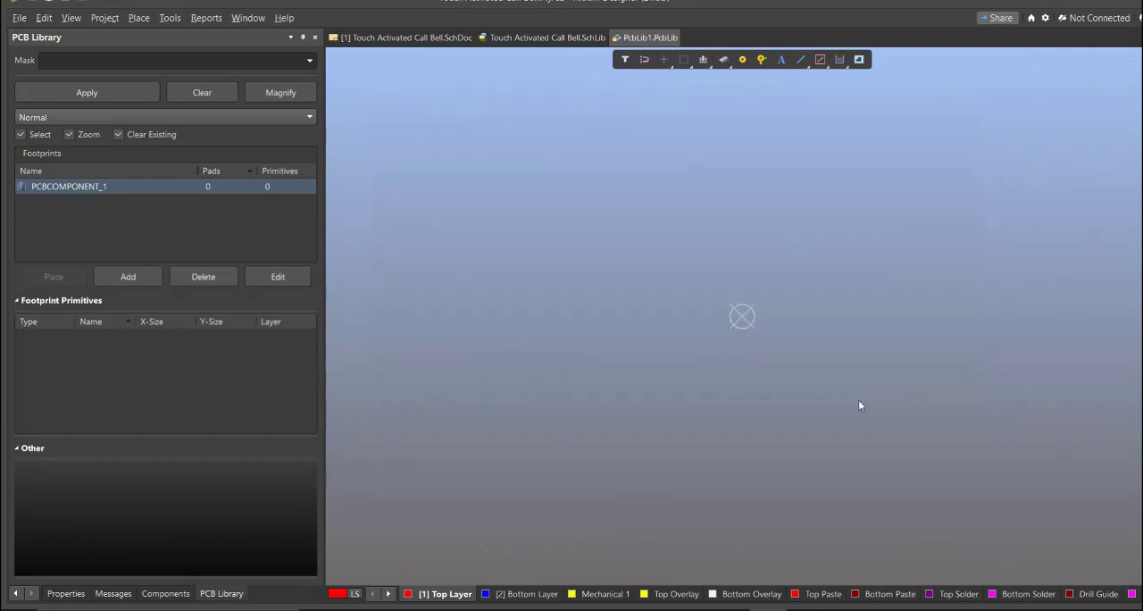
# Show the project tree and save the Touch Activated Call Bell project with its added libraries
pyautogui.click(15, 594)
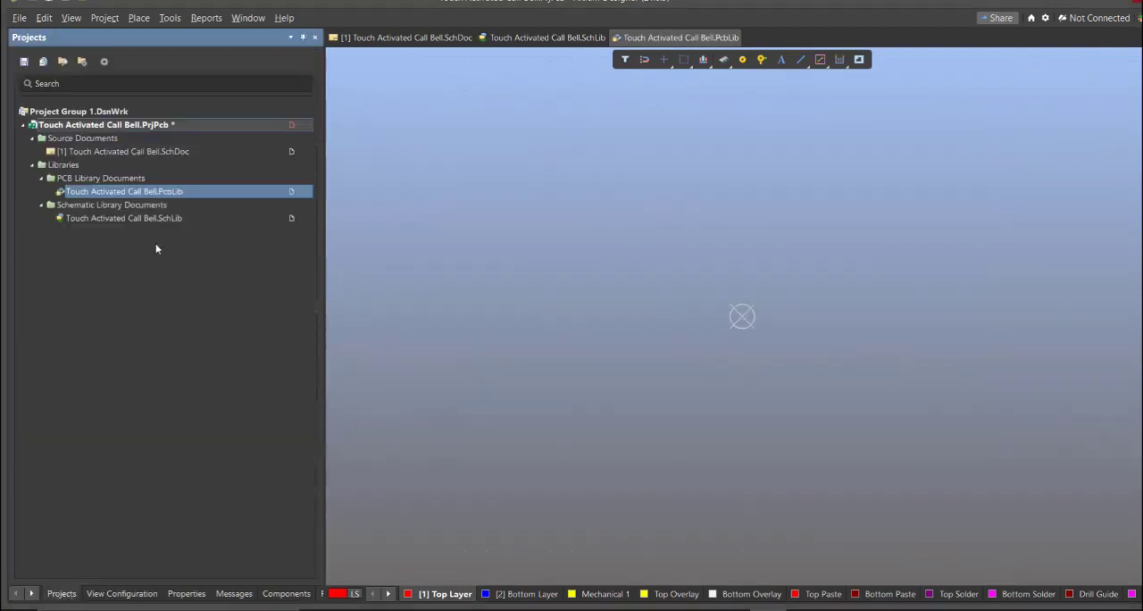
pyautogui.rightClick(222, 124)
pyautogui.click(259, 187)
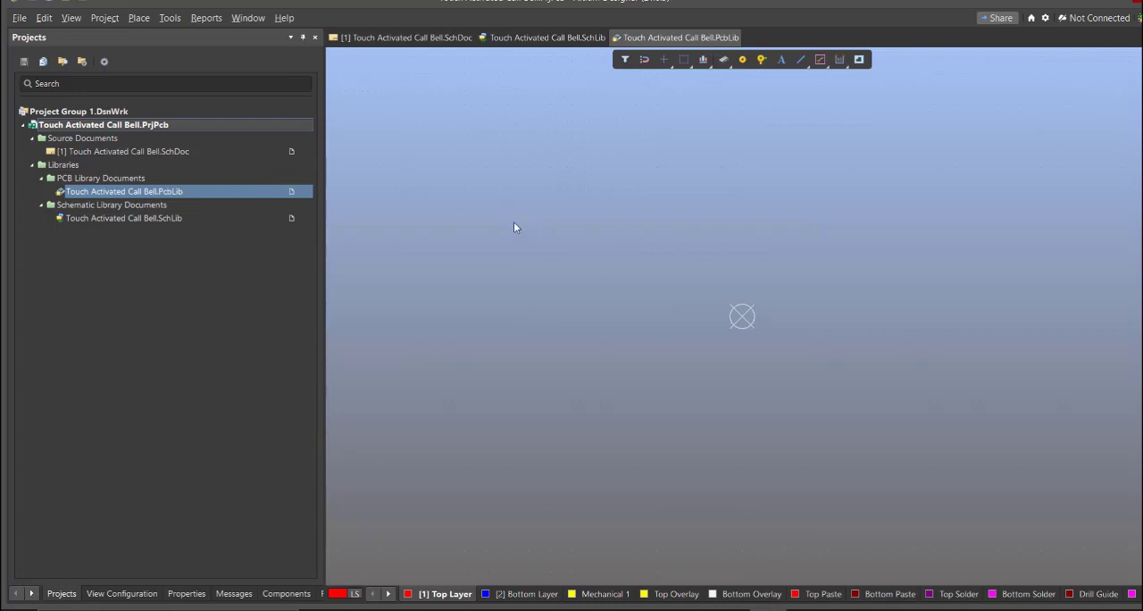
# Return to the schematic sheet, open the Altium Library Loader and move its window over the sheet
pyautogui.click(419, 38)
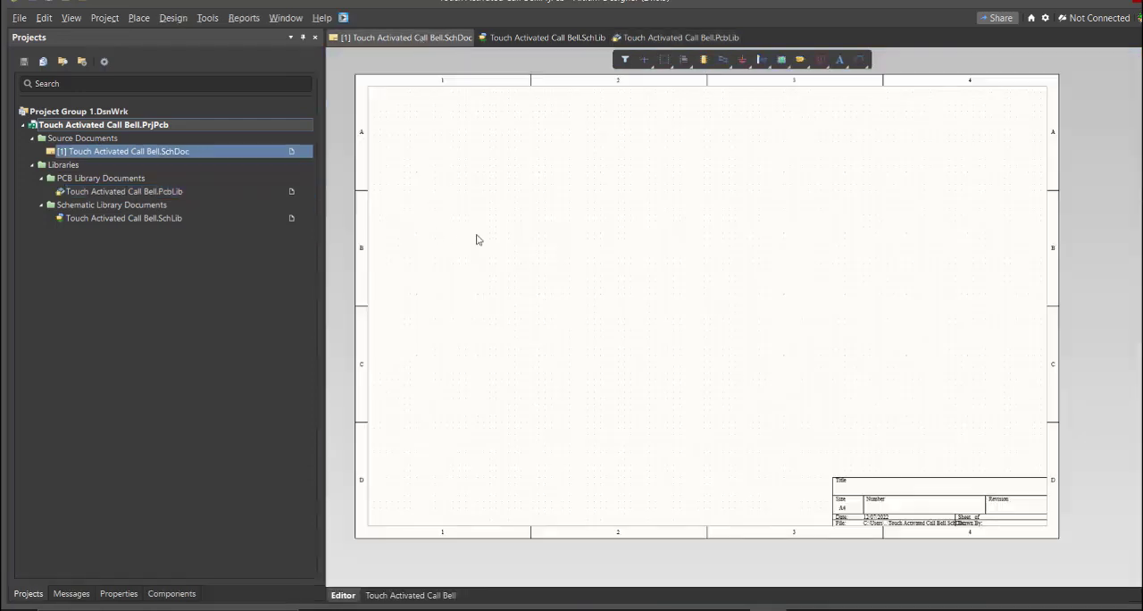
pyautogui.moveTo(640, 275)
pyautogui.mouseDown(button='right')
pyautogui.moveTo(581, 296)
pyautogui.moveTo(622, 309)
pyautogui.moveTo(631, 273)
pyautogui.moveTo(653, 292)
pyautogui.mouseUp(button='right')
pyautogui.click(343, 18)
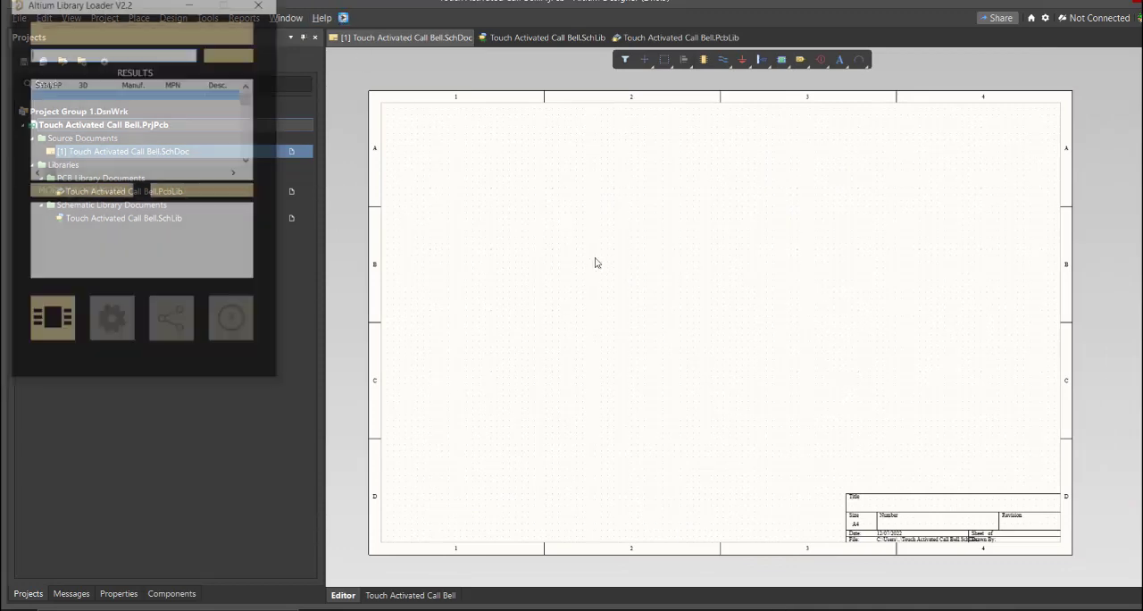
pyautogui.moveTo(138, 9); pyautogui.dragTo(527, 117)
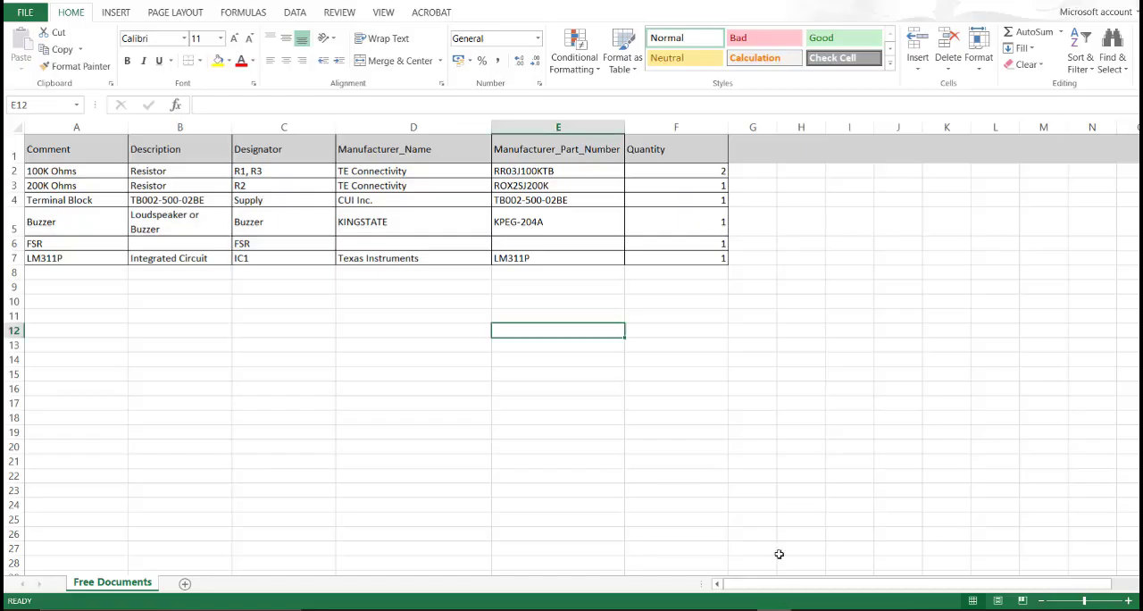
# In the Excel parts list, review the components and copy the 100K Ohms resistor's manufacturer part number RR03J100KTB
pyautogui.click(715, 418)
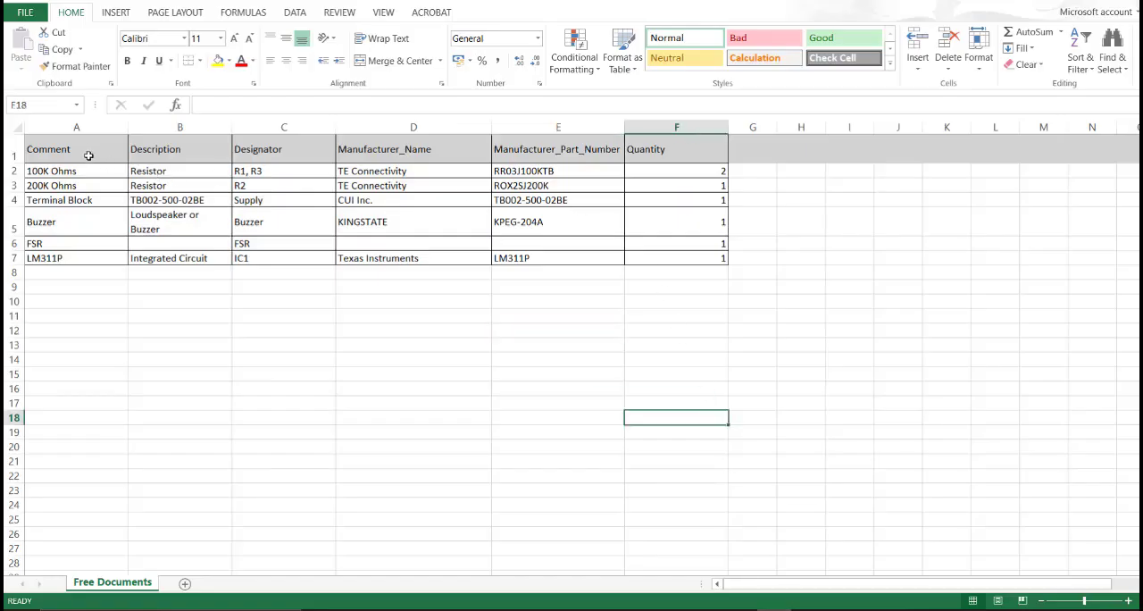
pyautogui.moveTo(88, 155); pyautogui.dragTo(697, 250)
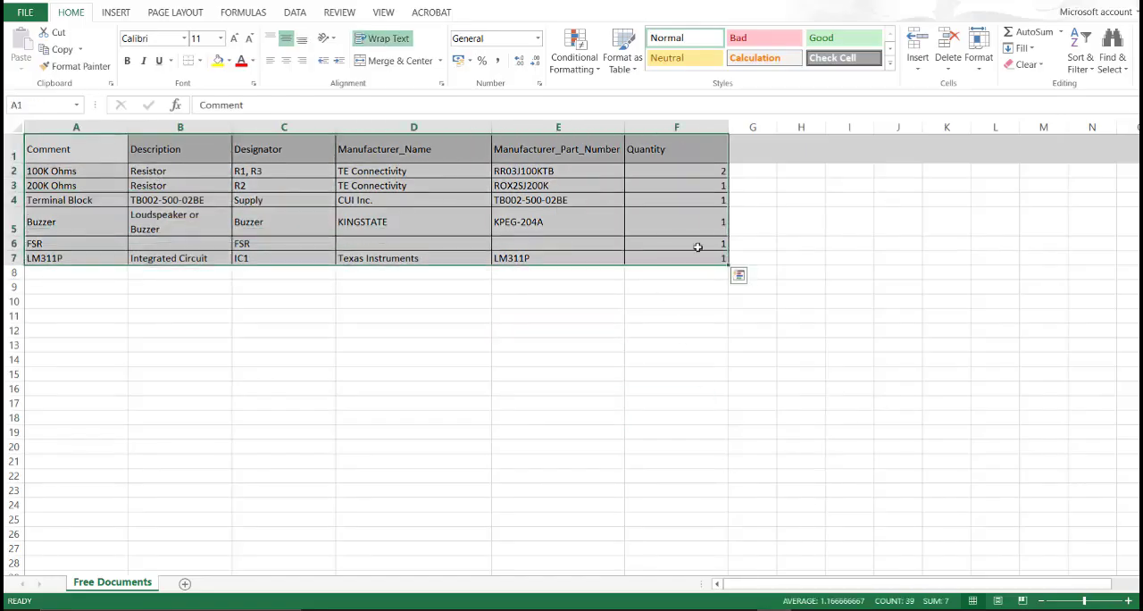
pyautogui.click(586, 125)
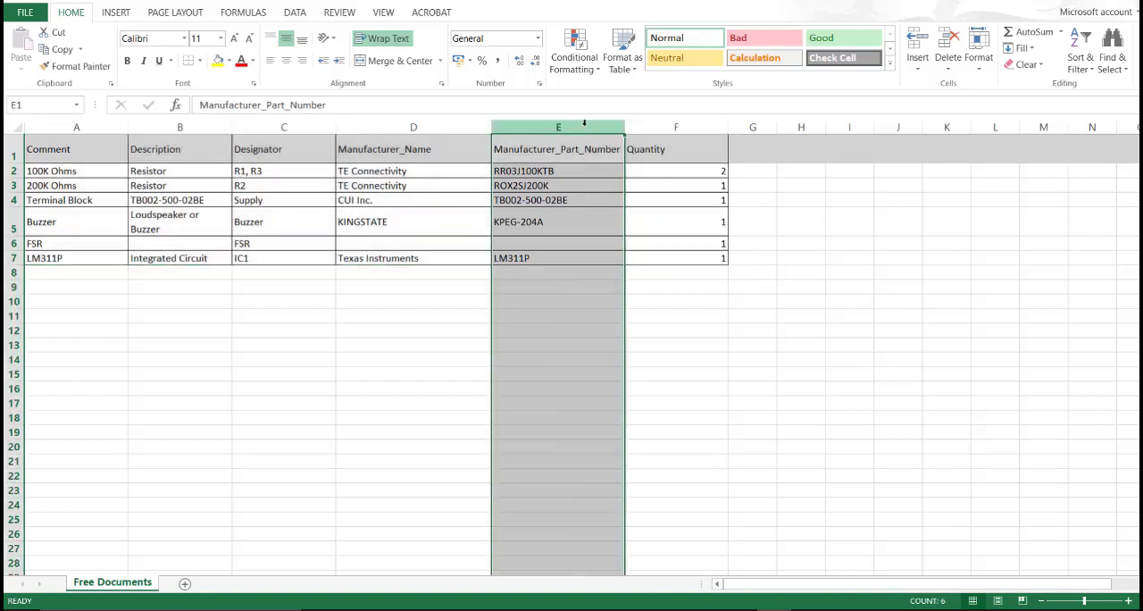
pyautogui.moveTo(554, 170); pyautogui.dragTo(553, 253)
pyautogui.doubleClick(543, 172)
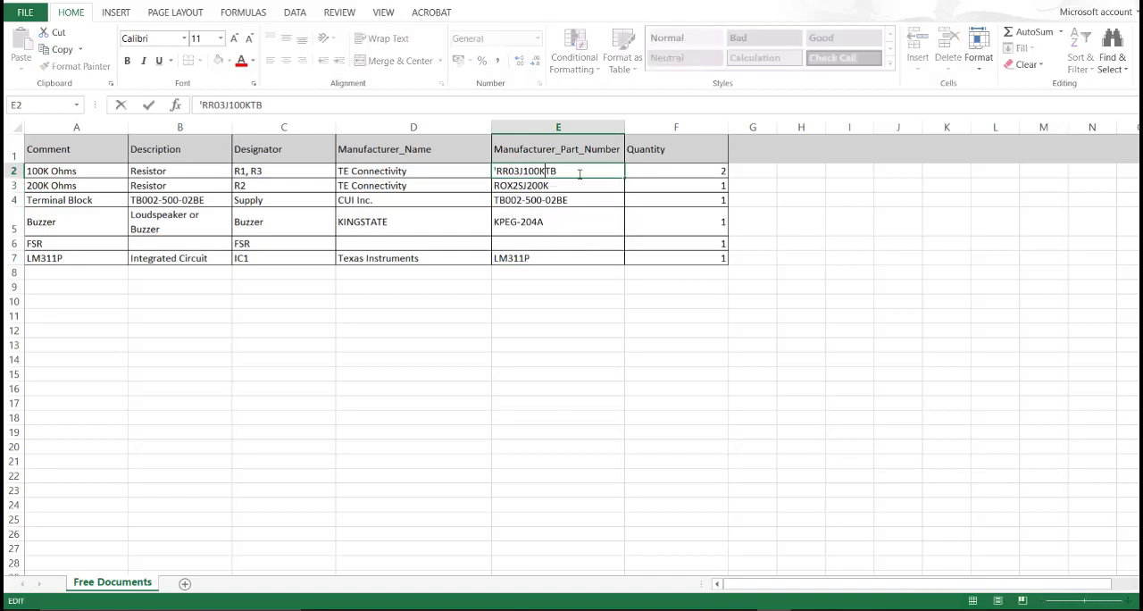
pyautogui.moveTo(582, 174); pyautogui.dragTo(498, 172)
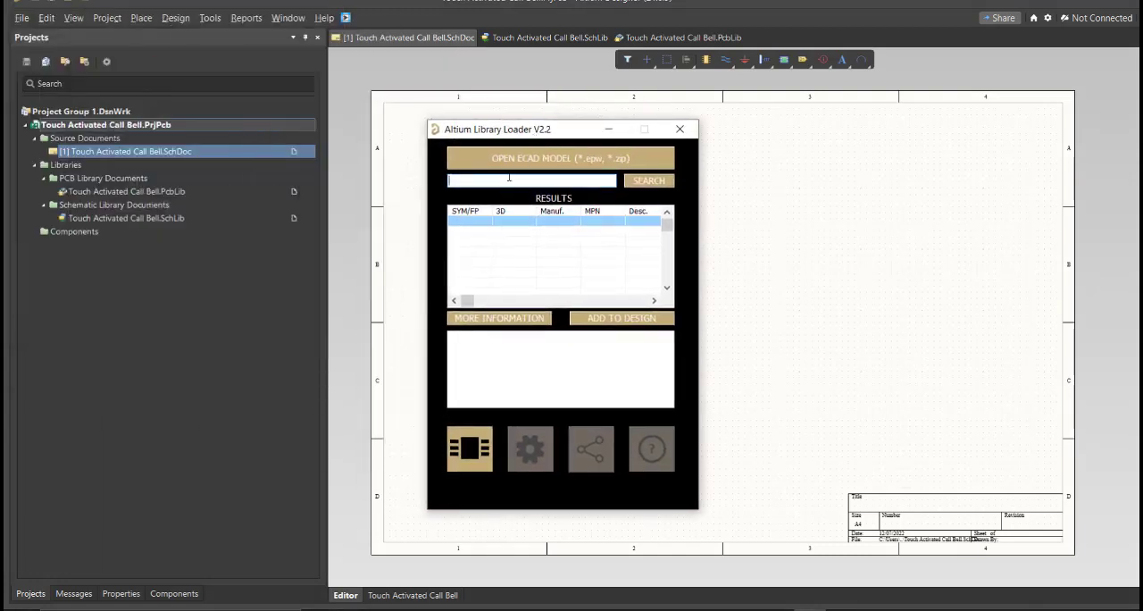
# Search the Altium Library Loader for RR03J100KTB and add the resistor to the design near the schematic sheet's lower-left corner
pyautogui.write('RR03J100KTB')
pyautogui.click(629, 184)
pyautogui.click(579, 324)
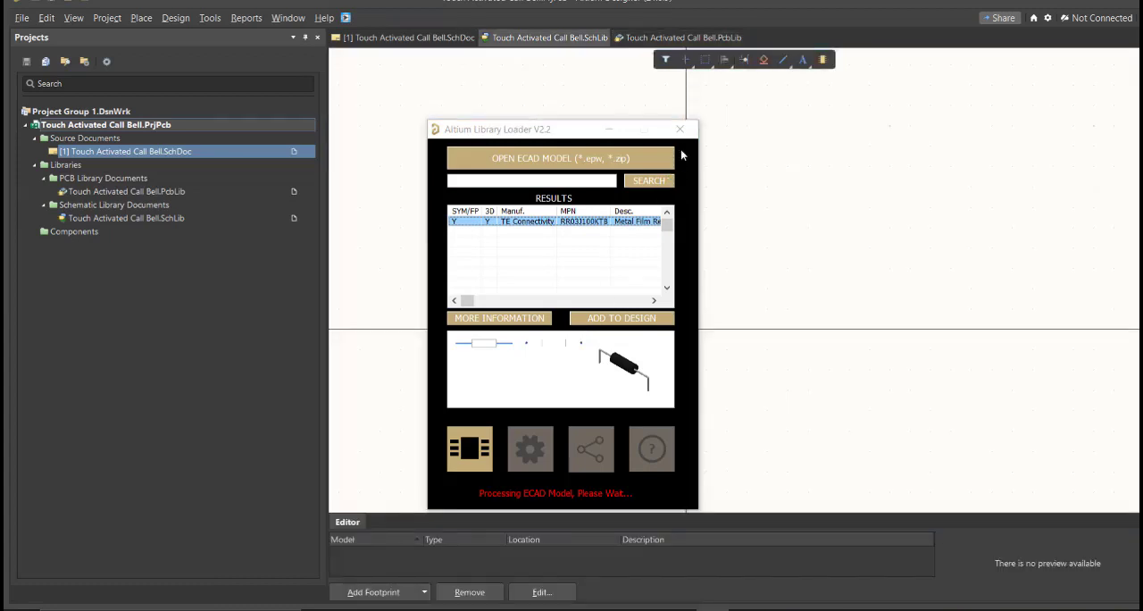
pyautogui.click(689, 356)
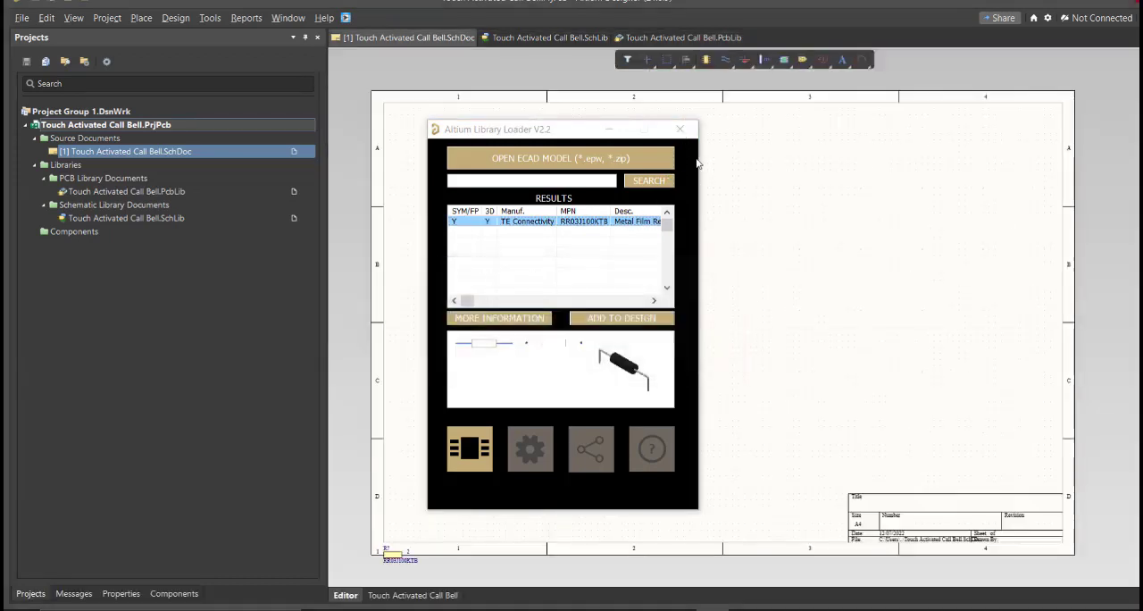
pyautogui.keyDown('ctrl'); pyautogui.scroll(3, 369, 561); pyautogui.keyUp('ctrl')
pyautogui.moveTo(392, 542); pyautogui.dragTo(502, 403)
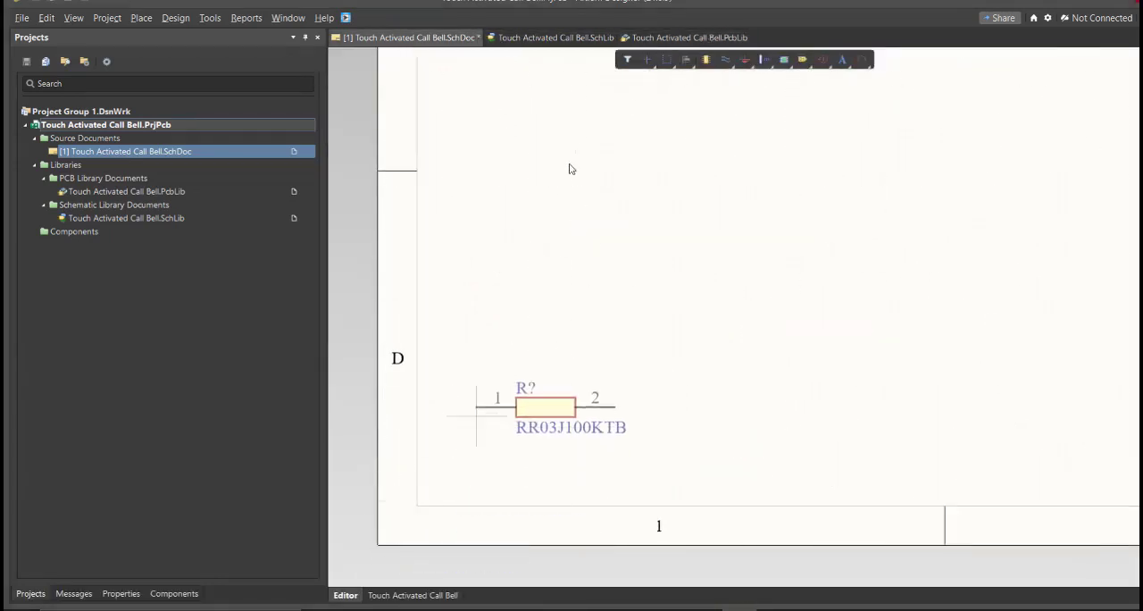
# Open the schematic library's component list and examine the RR03J100KTB resistor symbol and its footprint model
pyautogui.click(531, 39)
pyautogui.click(235, 594)
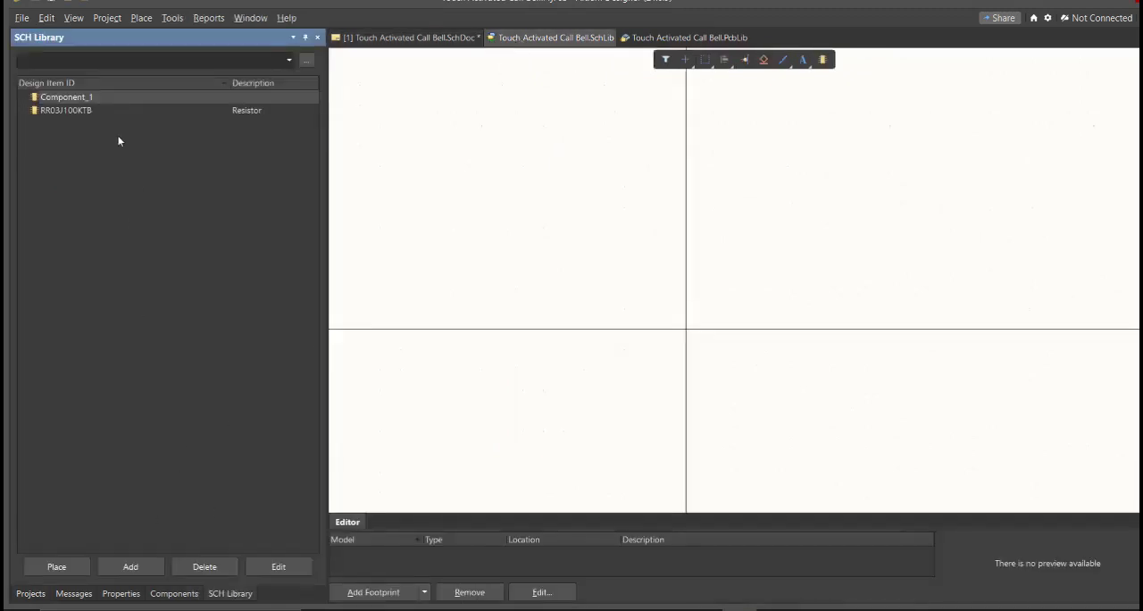
pyautogui.click(100, 112)
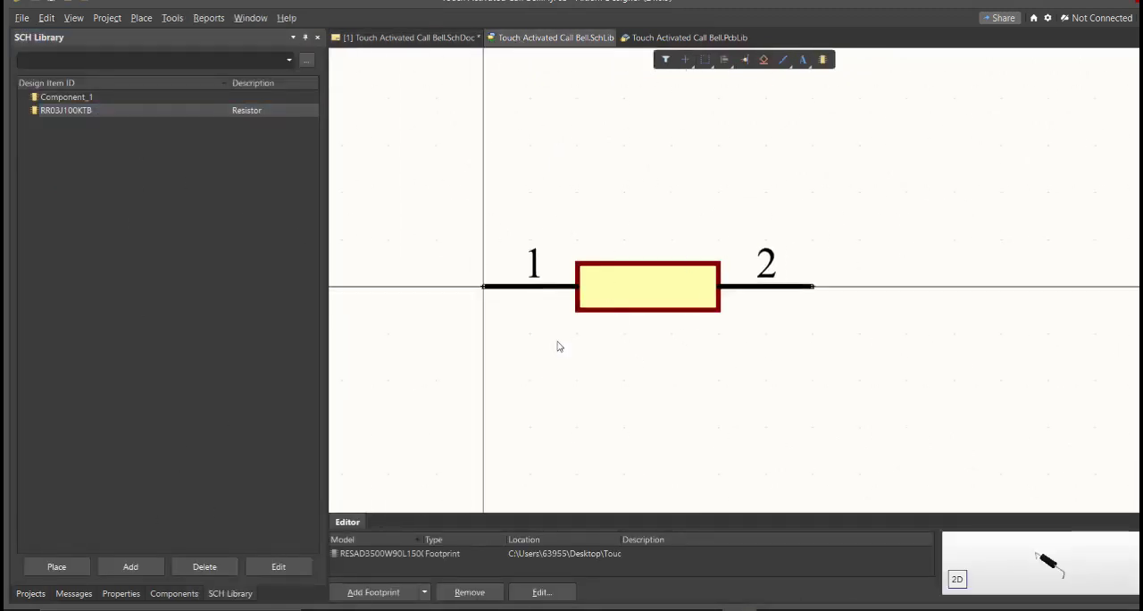
pyautogui.moveTo(618, 540); pyautogui.dragTo(474, 540)
pyautogui.moveTo(697, 276); pyautogui.dragTo(657, 272, button='right')
pyautogui.moveTo(599, 300); pyautogui.dragTo(646, 260, button='right')
# Set the RR03J100KTB library component's comment to 100K Ohms
pyautogui.doubleClick(204, 112)
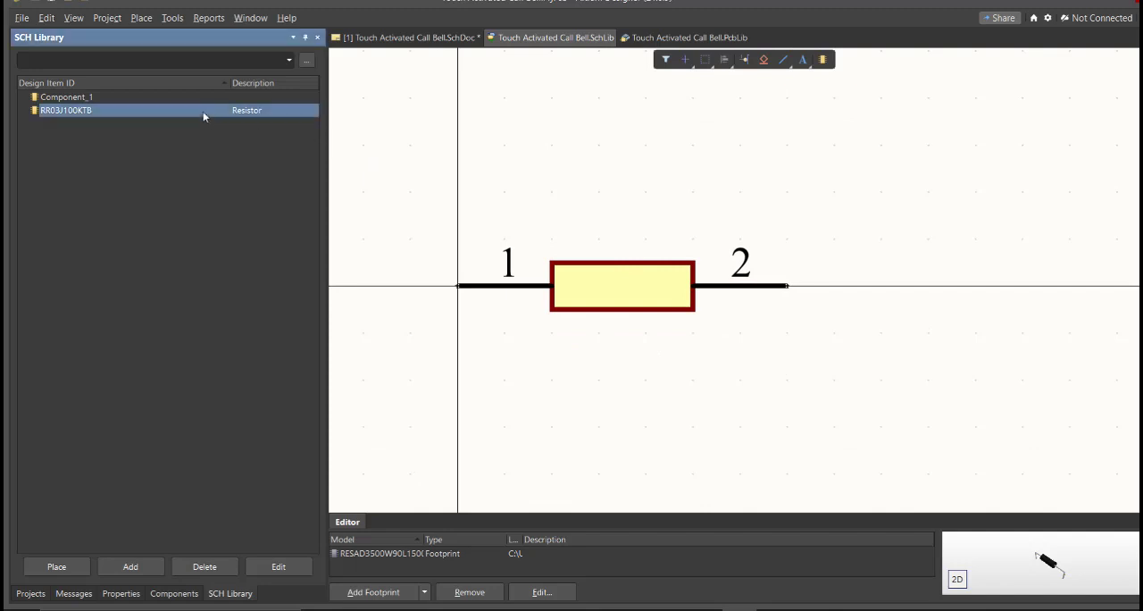
pyautogui.click(137, 203)
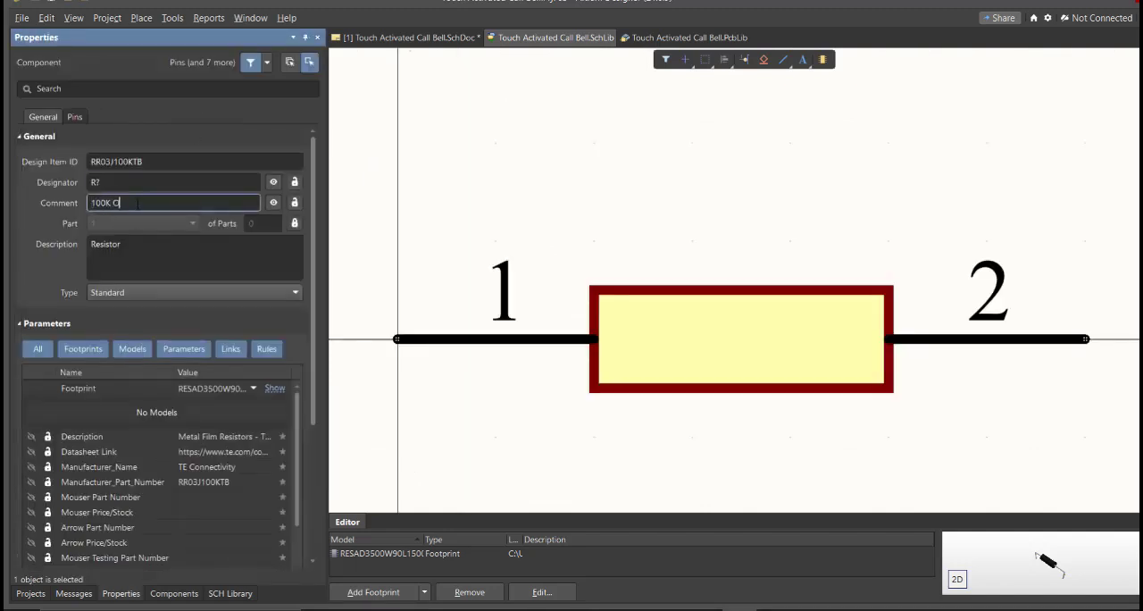
pyautogui.write('hms')
pyautogui.press('Return')
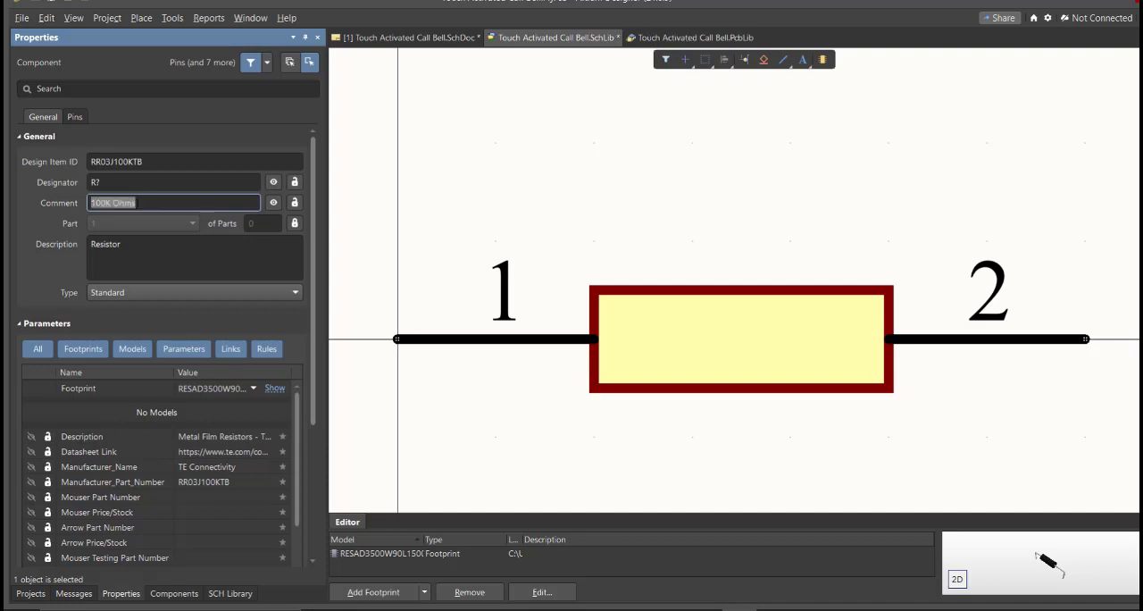
pyautogui.keyDown('ctrl'); pyautogui.scroll(-2, 450, 230); pyautogui.keyUp('ctrl')
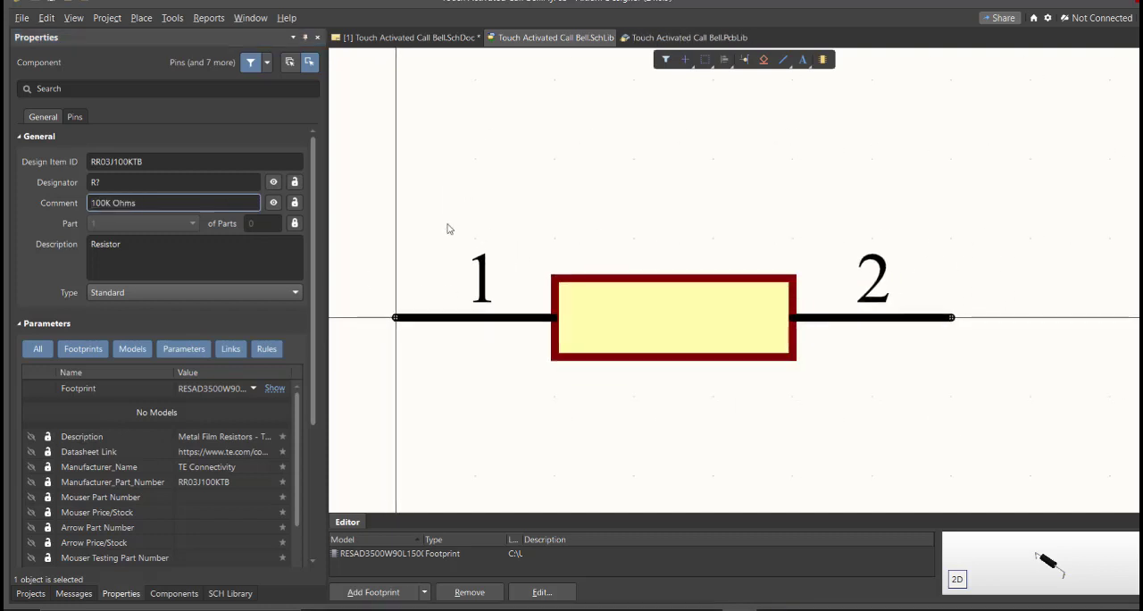
# Place the edited RR03J100KTB resistor from the schematic library beside the existing resistor near the schematic sheet's lower-left corner
pyautogui.click(231, 593)
pyautogui.click(48, 566)
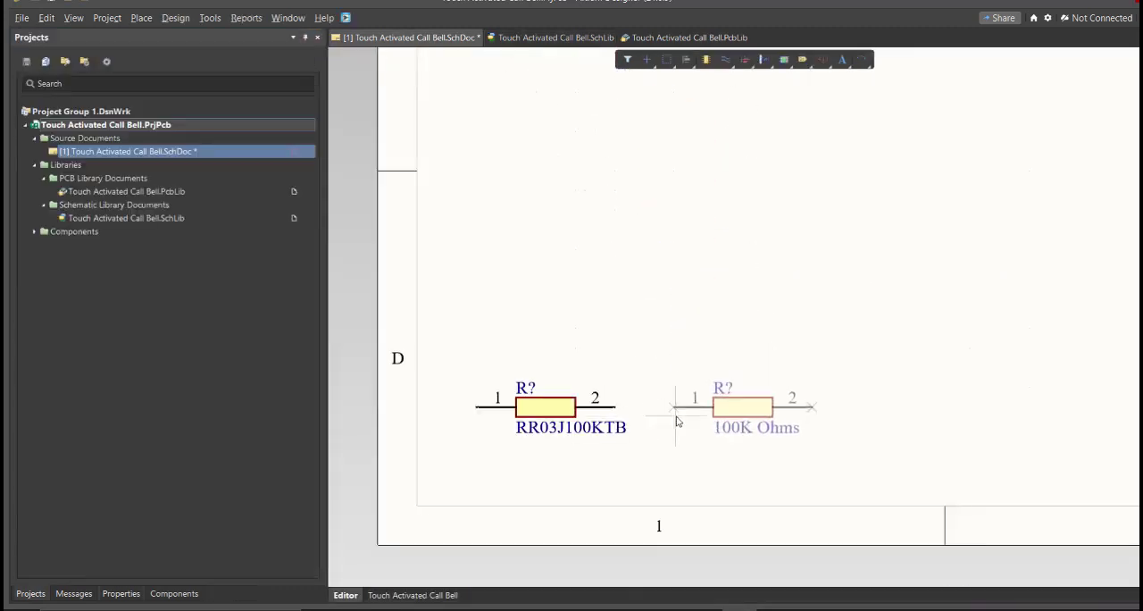
pyautogui.click(676, 417)
# Select both resistors on the schematic and move them together up into row C of the sheet
pyautogui.moveTo(743, 332); pyautogui.dragTo(581, 460)
pyautogui.moveTo(580, 411); pyautogui.dragTo(714, 198)
pyautogui.keyDown('ctrl'); pyautogui.scroll(-4, 583, 324); pyautogui.keyUp('ctrl')
pyautogui.moveTo(789, 257); pyautogui.dragTo(697, 364, button='right')
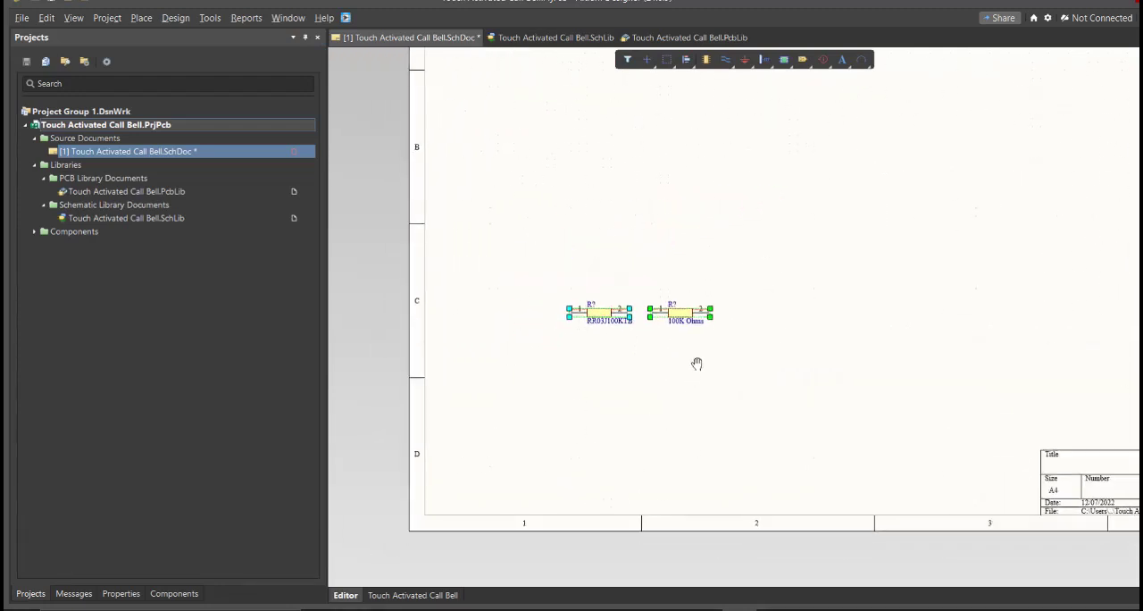
# Compare the comment labels of the two resistors on the schematic, marking each one in turn
pyautogui.keyDown('ctrl'); pyautogui.scroll(5, 658, 331); pyautogui.keyUp('ctrl')
pyautogui.moveTo(658, 327); pyautogui.dragTo(748, 357, button='right')
pyautogui.keyDown('ctrl'); pyautogui.scroll(-1, 752, 362); pyautogui.keyUp('ctrl')
pyautogui.click(829, 368)
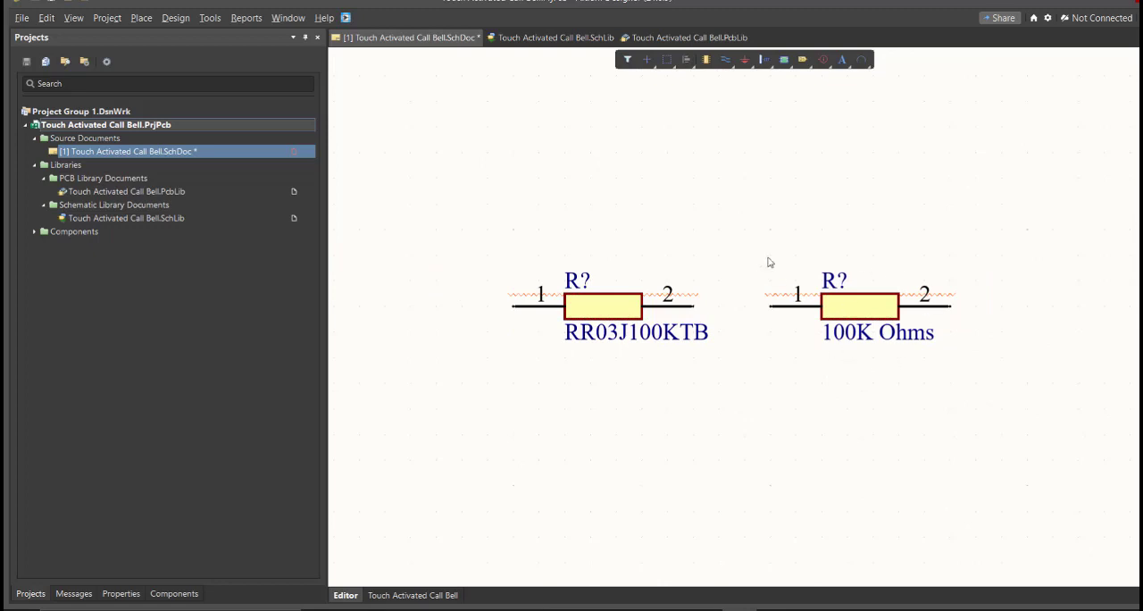
pyautogui.moveTo(758, 229); pyautogui.dragTo(511, 402)
pyautogui.moveTo(1010, 250); pyautogui.dragTo(829, 393)
pyautogui.click(742, 467)
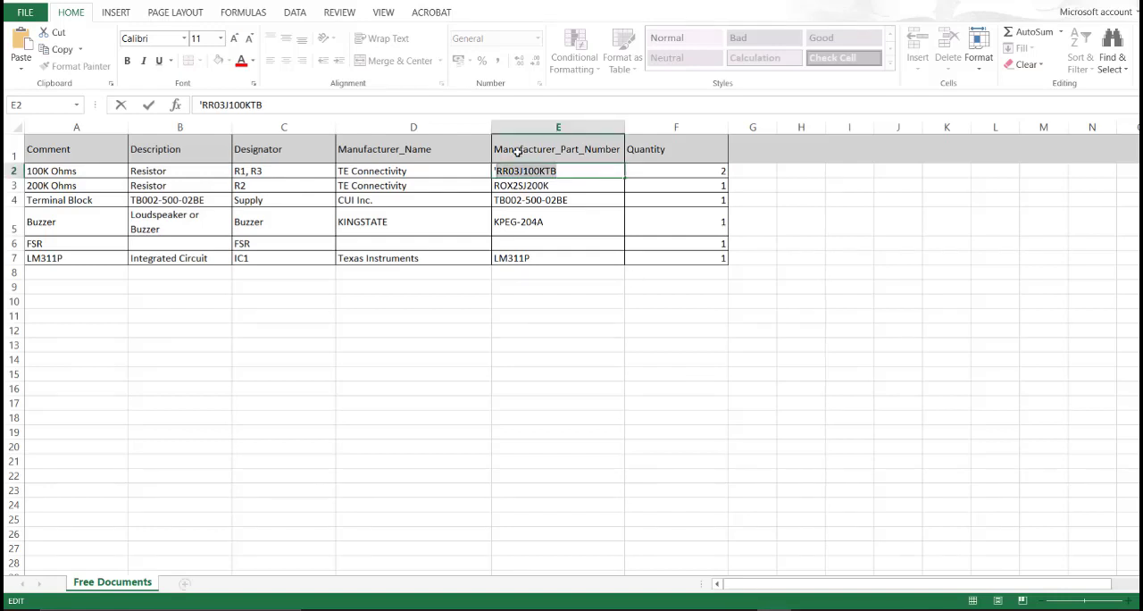
# In the Excel parts list, review the manufacturer part numbers in E2:E7, and switch back to Altium Designer
pyautogui.press('Down')
pyautogui.press('Down')
pyautogui.press('Down')
pyautogui.moveTo(562, 167); pyautogui.dragTo(553, 255)
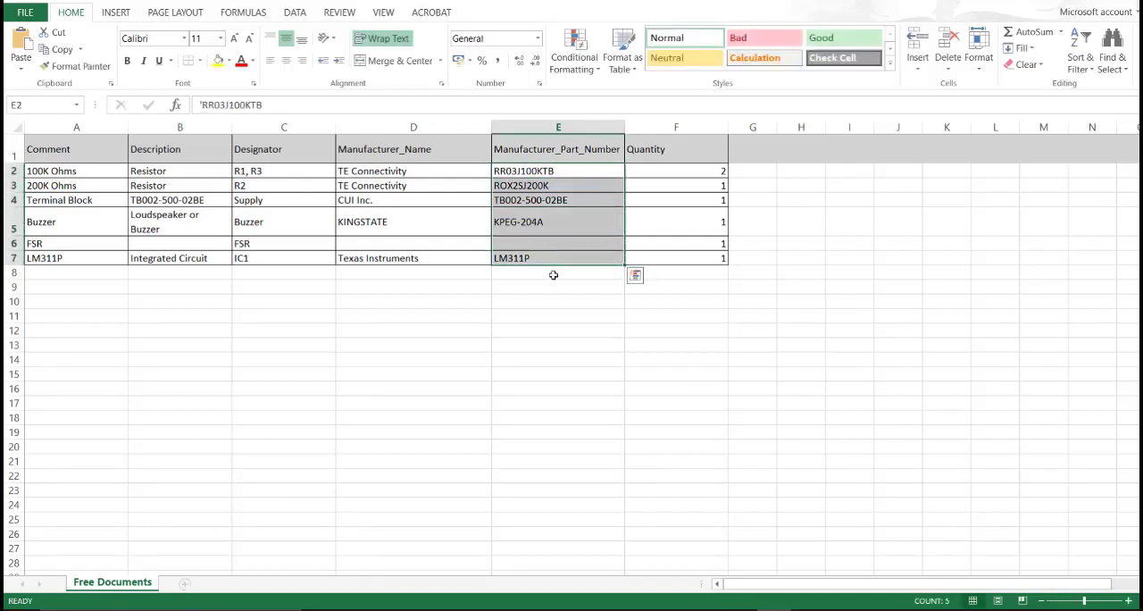
pyautogui.click(739, 610)
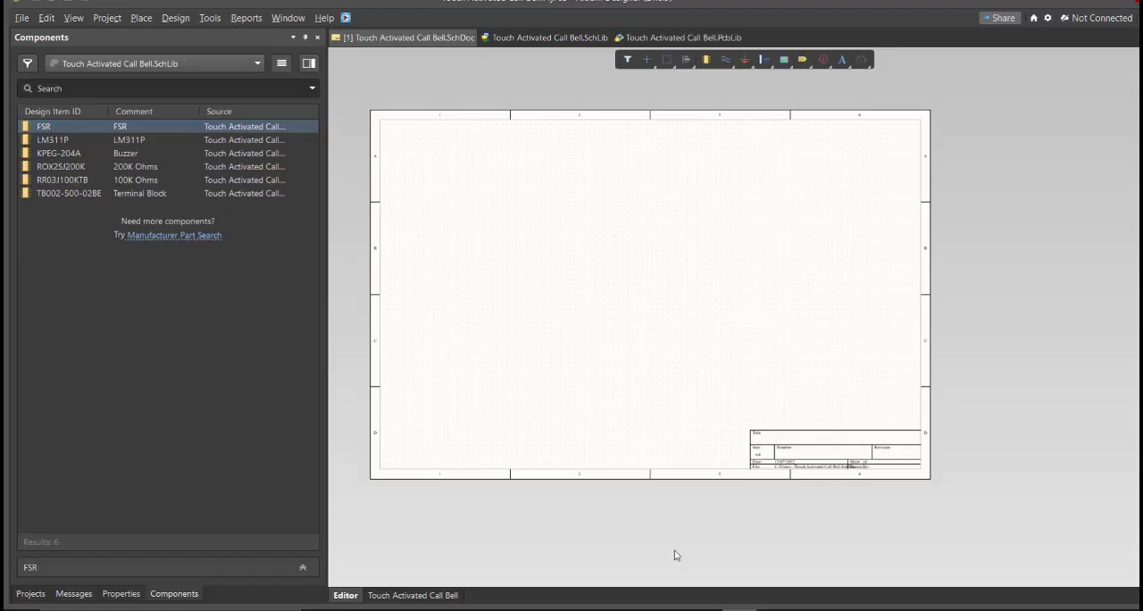
# In the schematic library, examine each component's symbol and footprint in list order from FSR to TB002-500-02BE
pyautogui.keyDown('ctrl'); pyautogui.scroll(2, 520, 330); pyautogui.keyUp('ctrl')
pyautogui.moveTo(538, 336); pyautogui.dragTo(583, 341, button='right')
pyautogui.keyDown('ctrl'); pyautogui.scroll(-1, 583, 341); pyautogui.keyUp('ctrl')
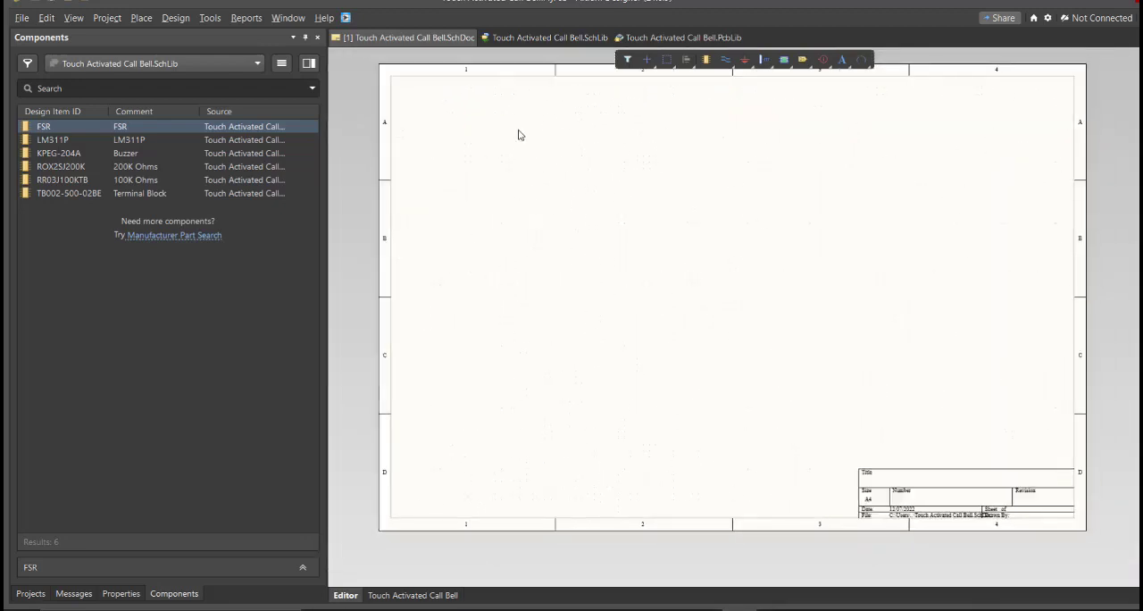
pyautogui.click(527, 40)
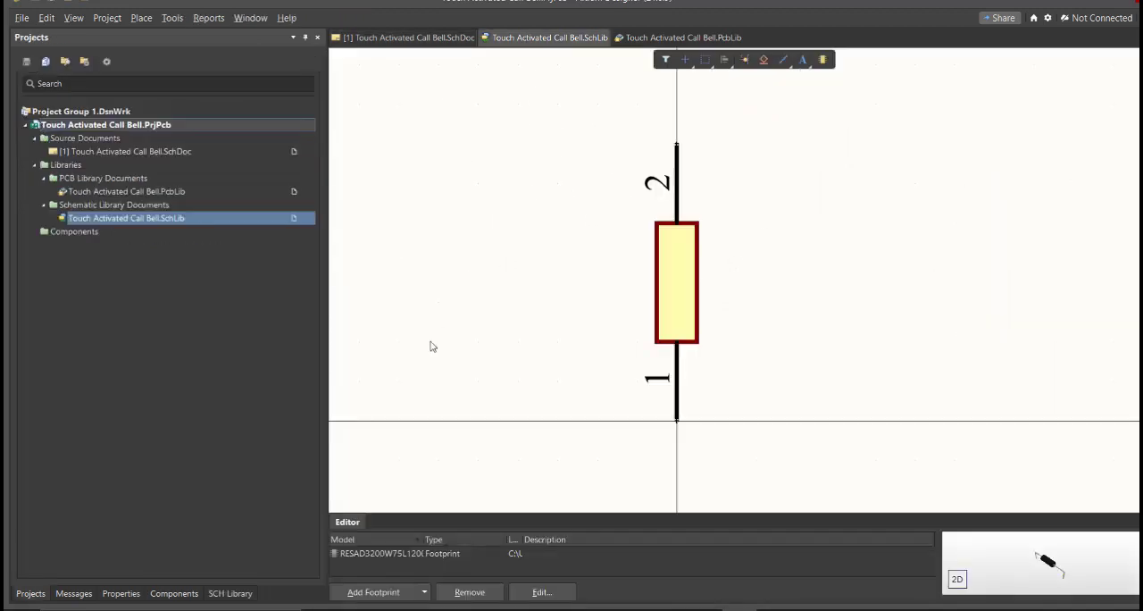
pyautogui.click(230, 593)
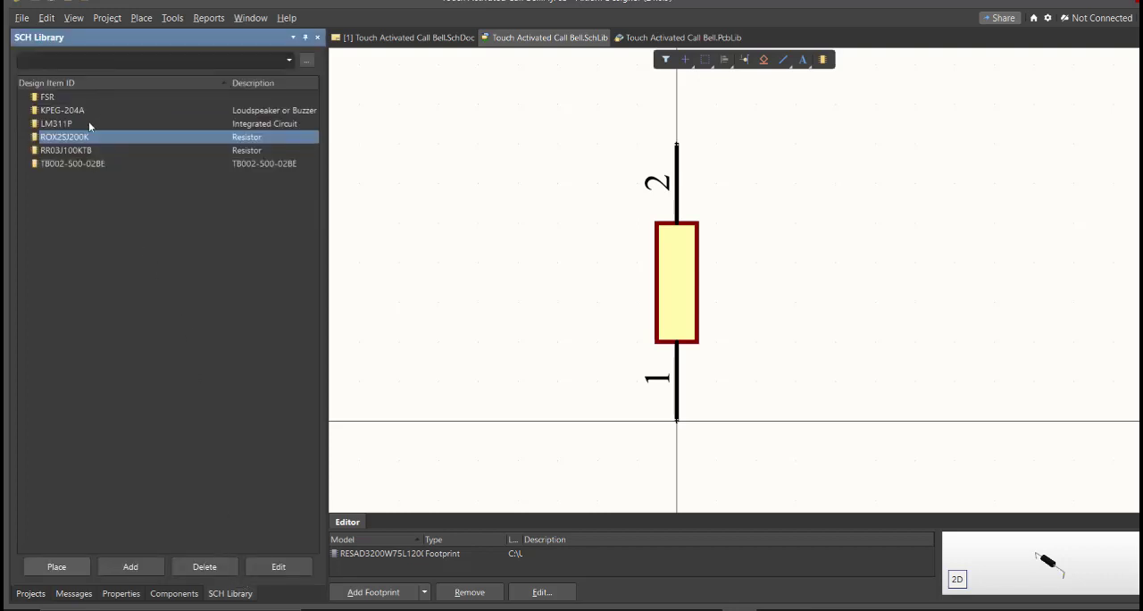
pyautogui.click(87, 98)
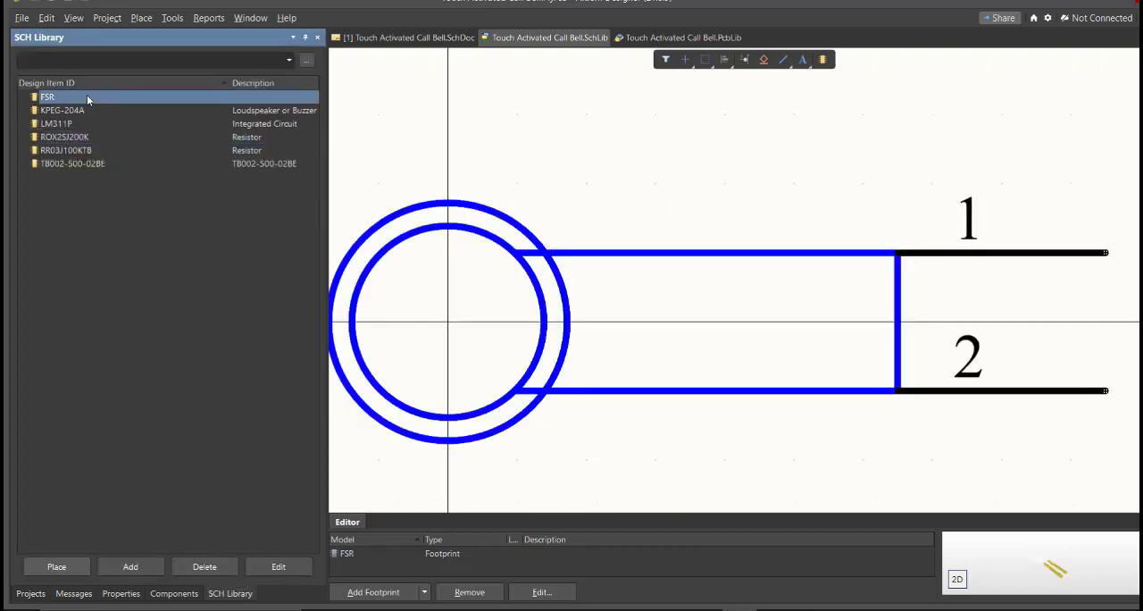
pyautogui.press('Down')
pyautogui.press('Down')
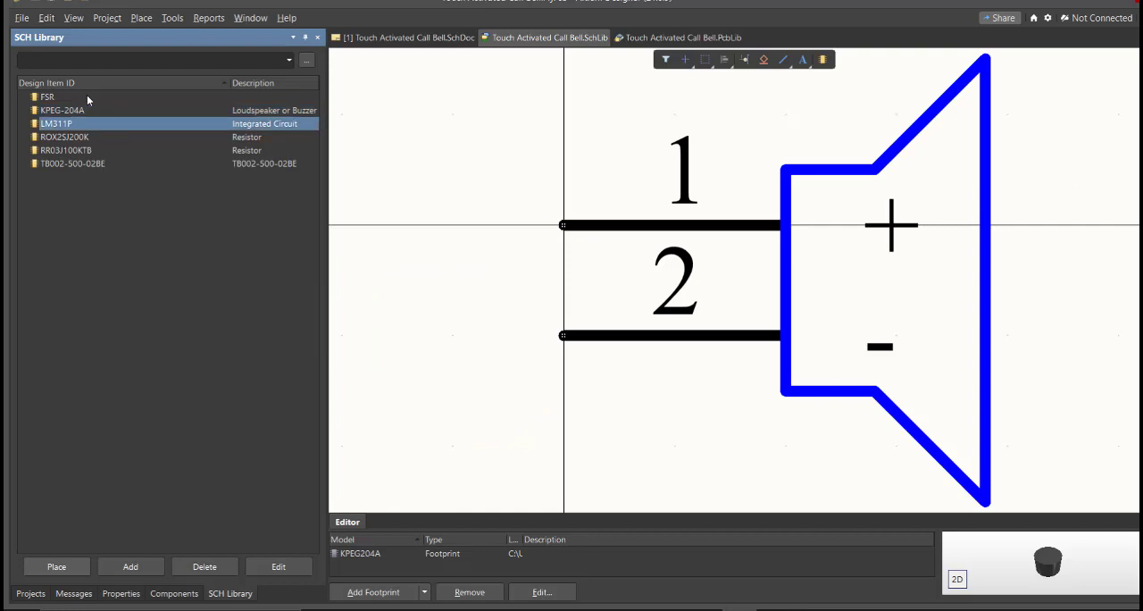
pyautogui.press('Down')
pyautogui.press('Down')
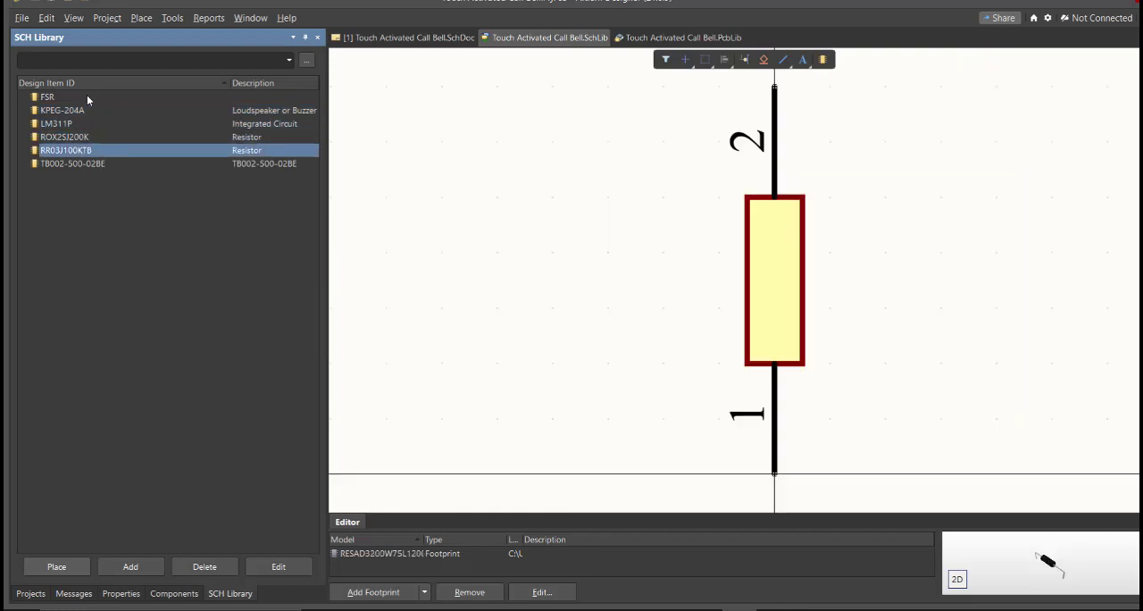
pyautogui.press('Down')
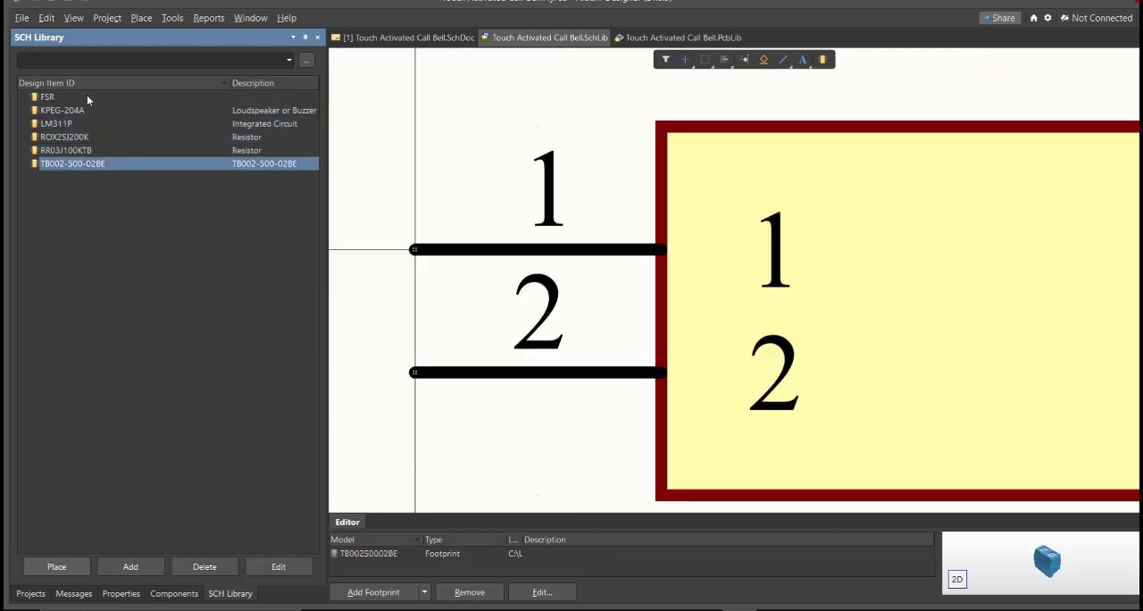
pyautogui.keyDown('ctrl'); pyautogui.scroll(-4, 628, 216); pyautogui.keyUp('ctrl')
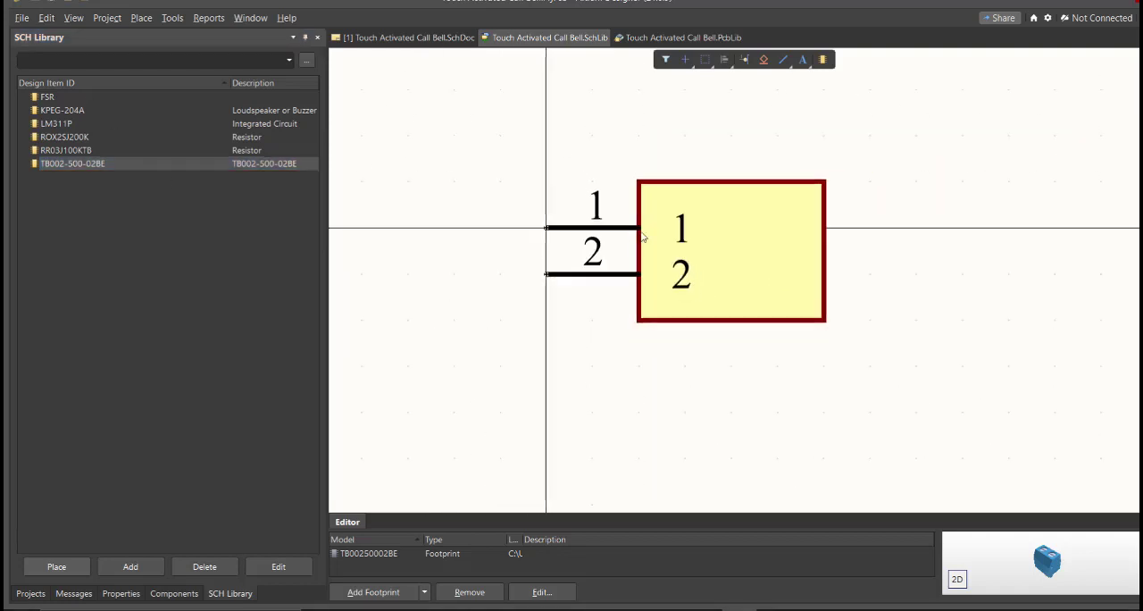
pyautogui.moveTo(648, 230); pyautogui.dragTo(633, 248, button='right')
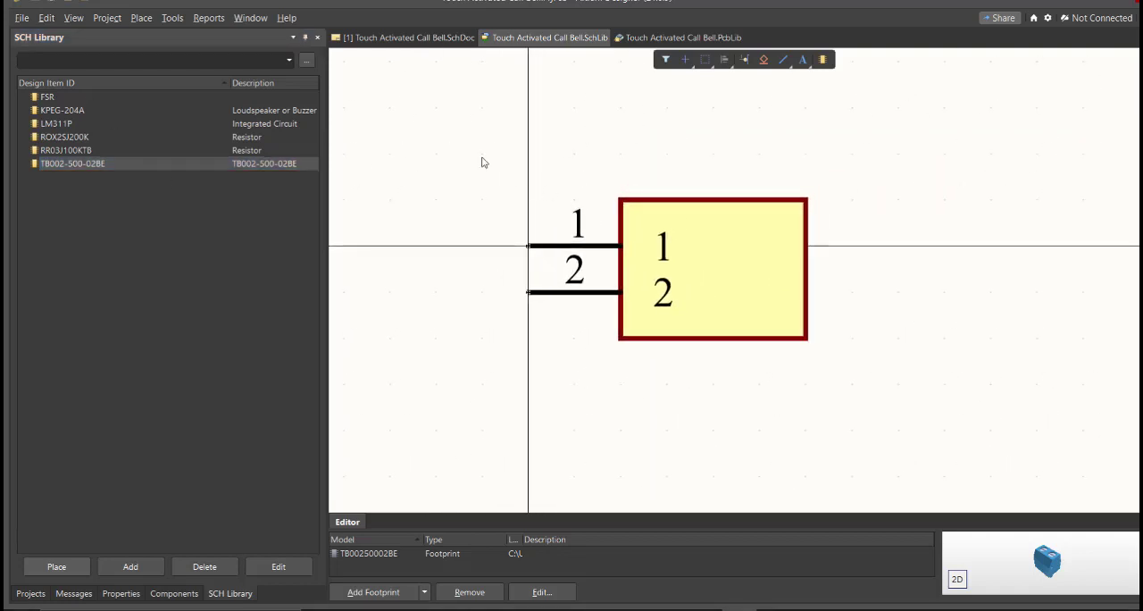
# Return to the schematic sheet and show the components available from Touch Activated Call Bell.SchLib
pyautogui.click(432, 45)
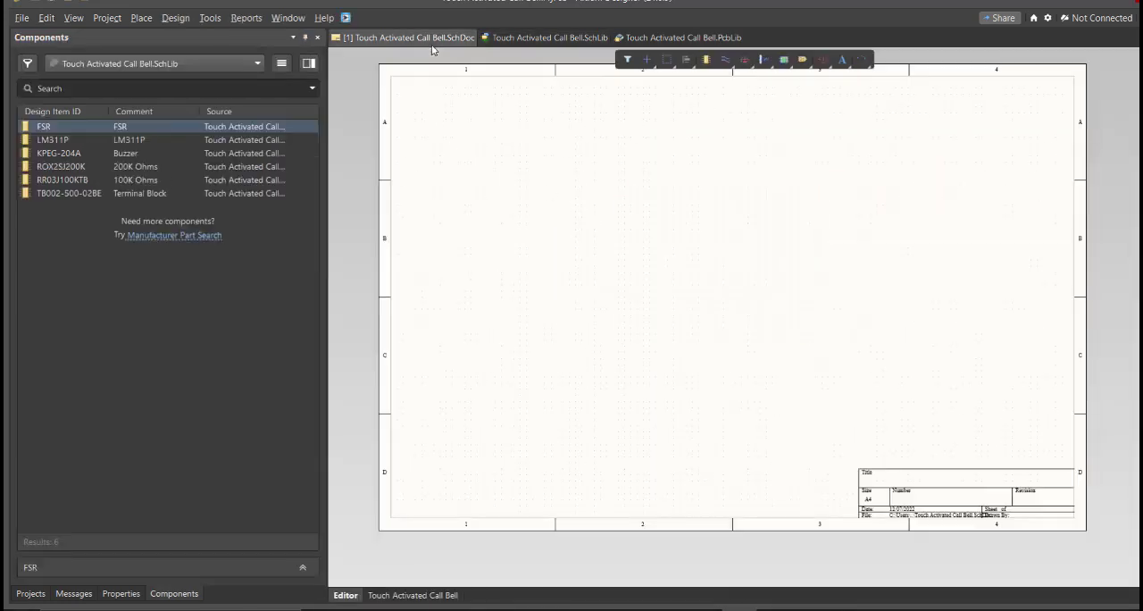
pyautogui.click(175, 592)
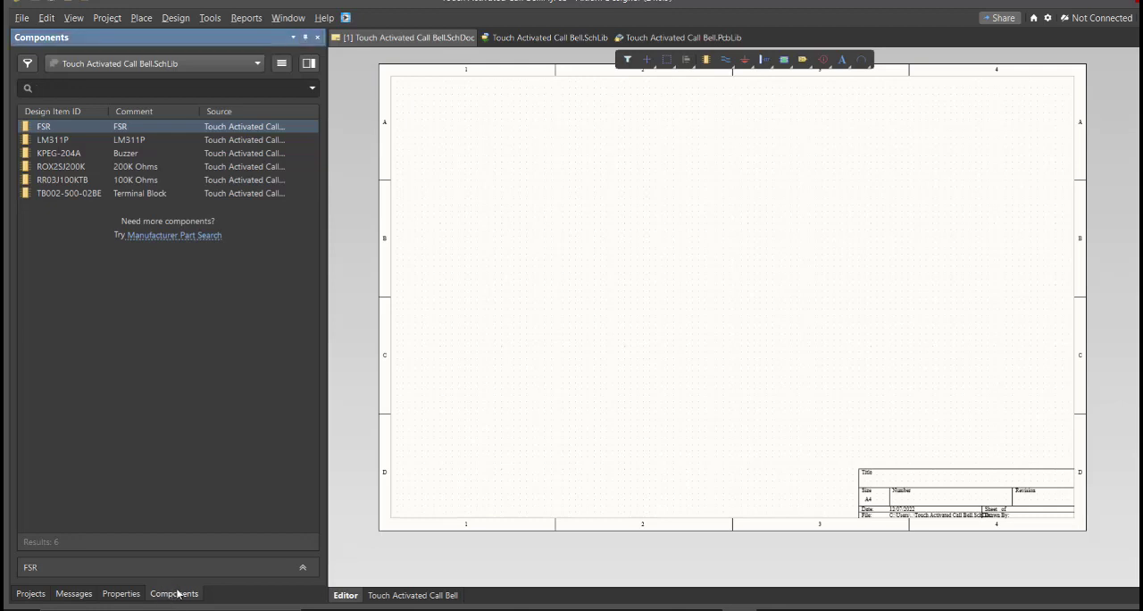
pyautogui.moveTo(520, 381); pyautogui.dragTo(506, 383, button='right')
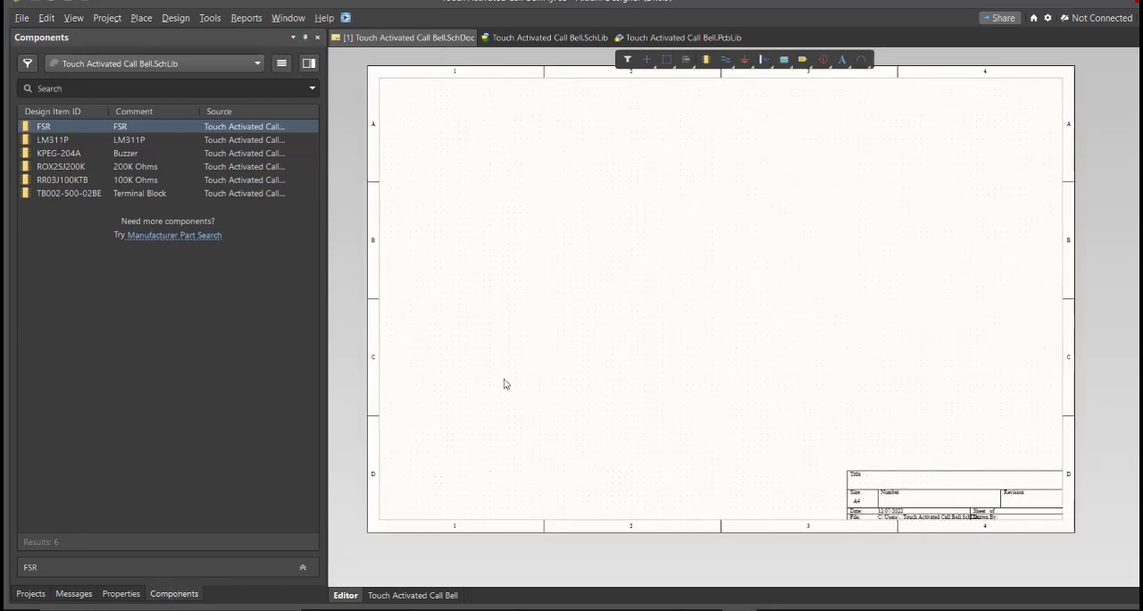
pyautogui.rightClick(505, 385)
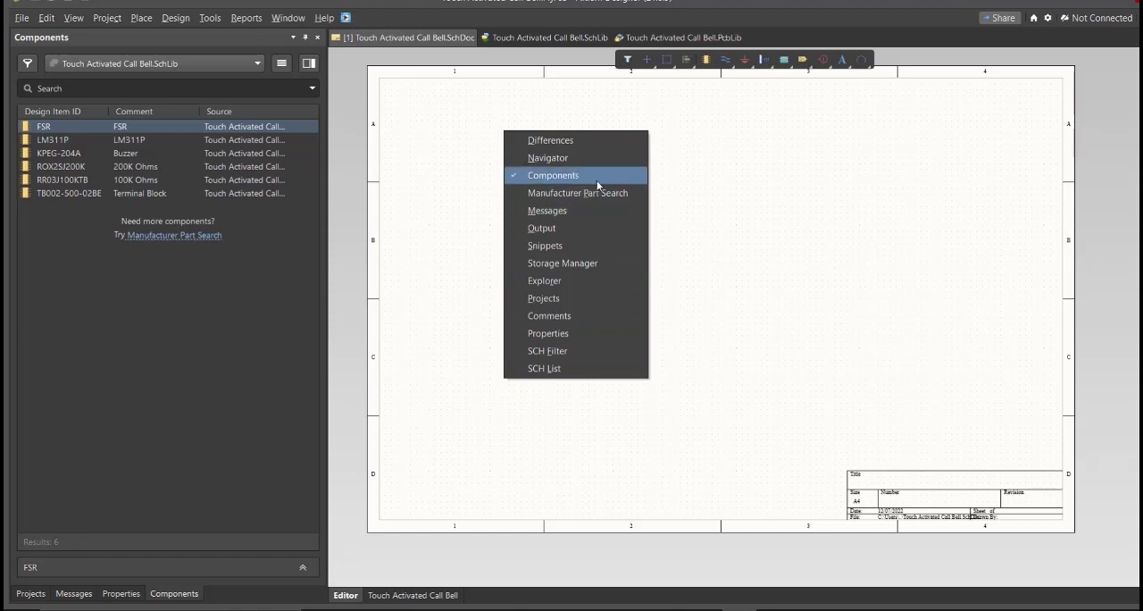
pyautogui.click(432, 222)
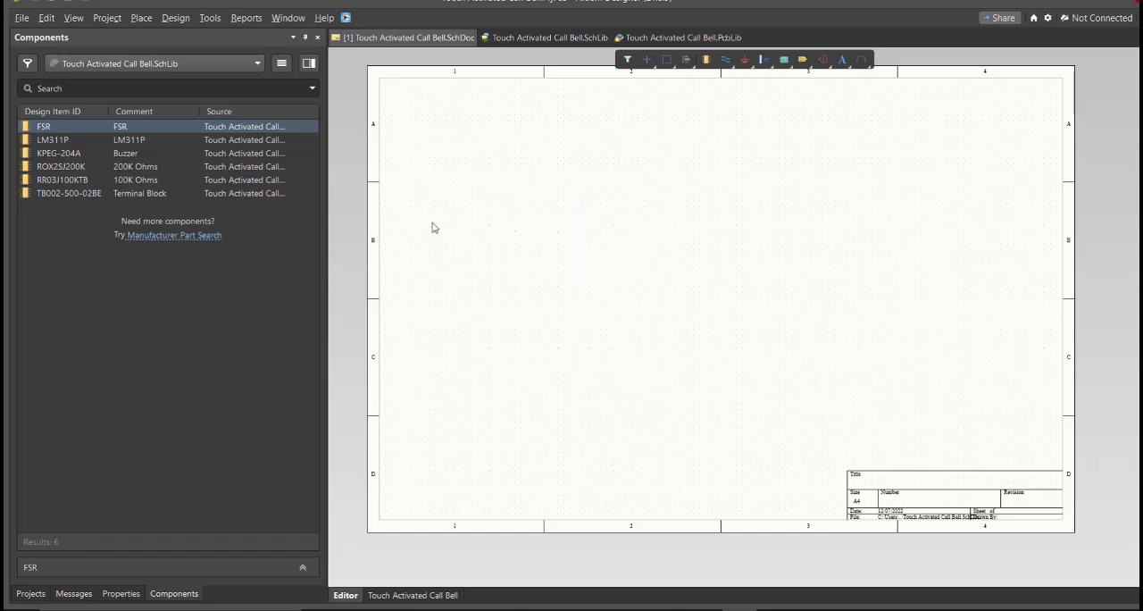
# Place one each of LM311P, FSR, KPEG-204A, ROX2SJ200K, RR03J100KTB and TB002-500-02BE in row B of the schematic sheet
pyautogui.click(106, 141)
pyautogui.moveTo(119, 128); pyautogui.dragTo(555, 274)
pyautogui.moveTo(90, 141); pyautogui.dragTo(667, 277)
pyautogui.moveTo(177, 169); pyautogui.dragTo(723, 242)
pyautogui.moveTo(247, 182); pyautogui.dragTo(768, 299)
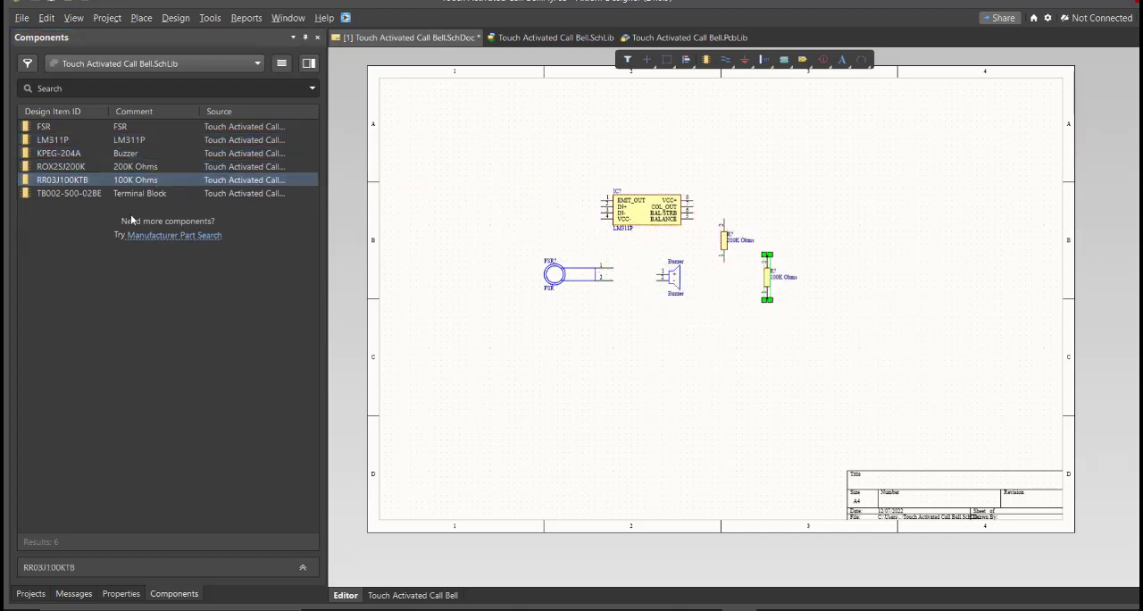
pyautogui.moveTo(69, 193); pyautogui.dragTo(827, 266)
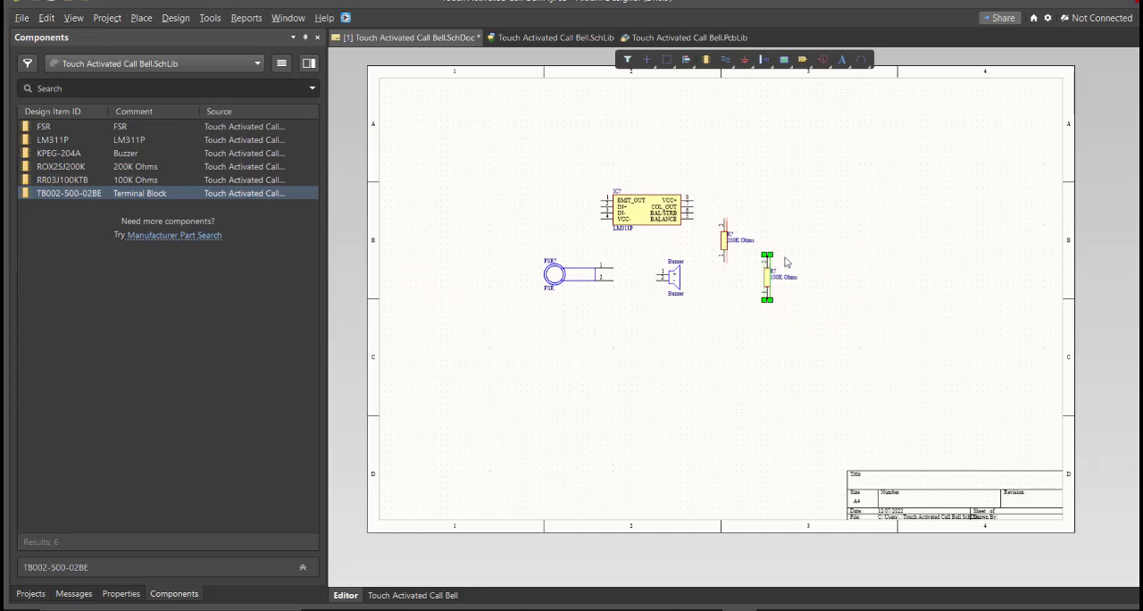
# Inspect the placed components' designators, opening the FSR component's properties
pyautogui.keyDown('ctrl'); pyautogui.scroll(4, 812, 262); pyautogui.keyUp('ctrl')
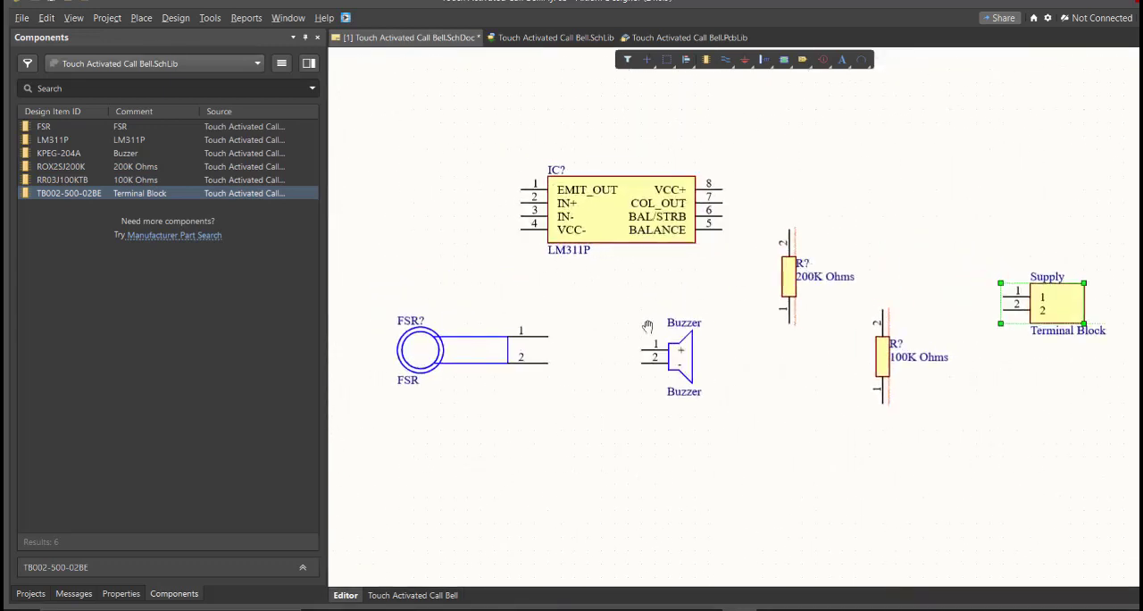
pyautogui.keyDown('ctrl'); pyautogui.scroll(2, 648, 327); pyautogui.keyUp('ctrl')
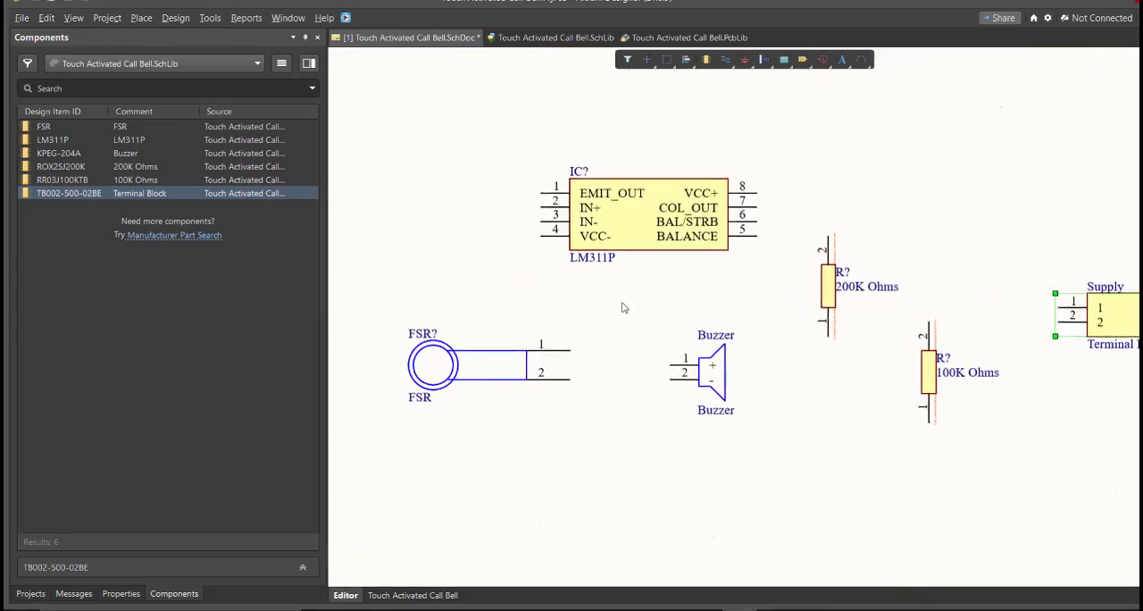
pyautogui.doubleClick(446, 363)
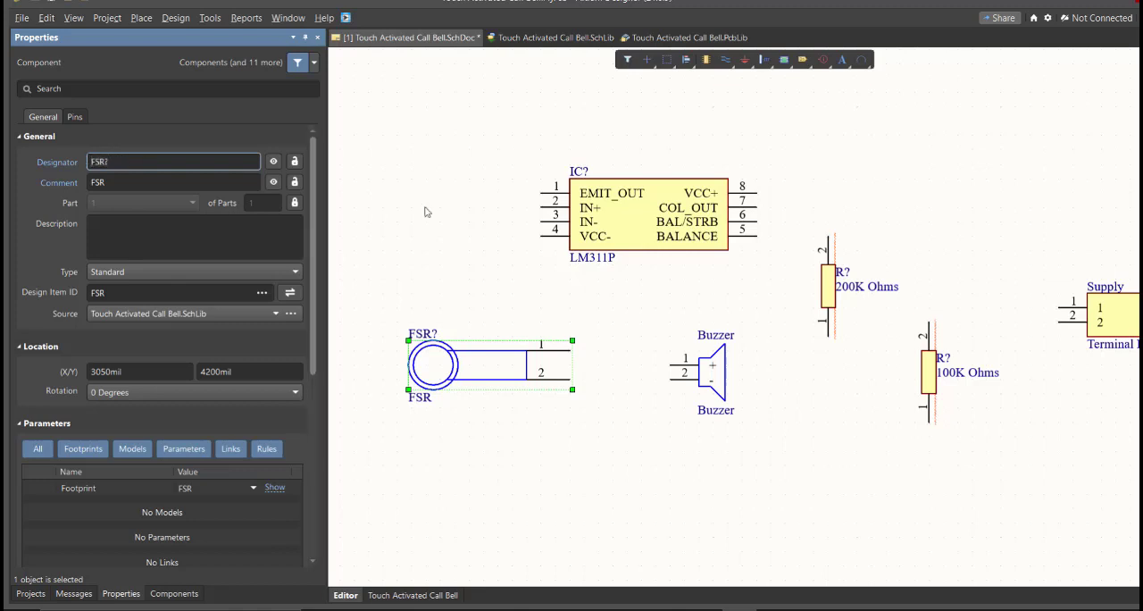
pyautogui.click(444, 254)
pyautogui.keyDown('ctrl'); pyautogui.scroll(-1, 423, 281); pyautogui.keyUp('ctrl')
pyautogui.keyDown('ctrl'); pyautogui.scroll(-1, 426, 307); pyautogui.keyUp('ctrl')
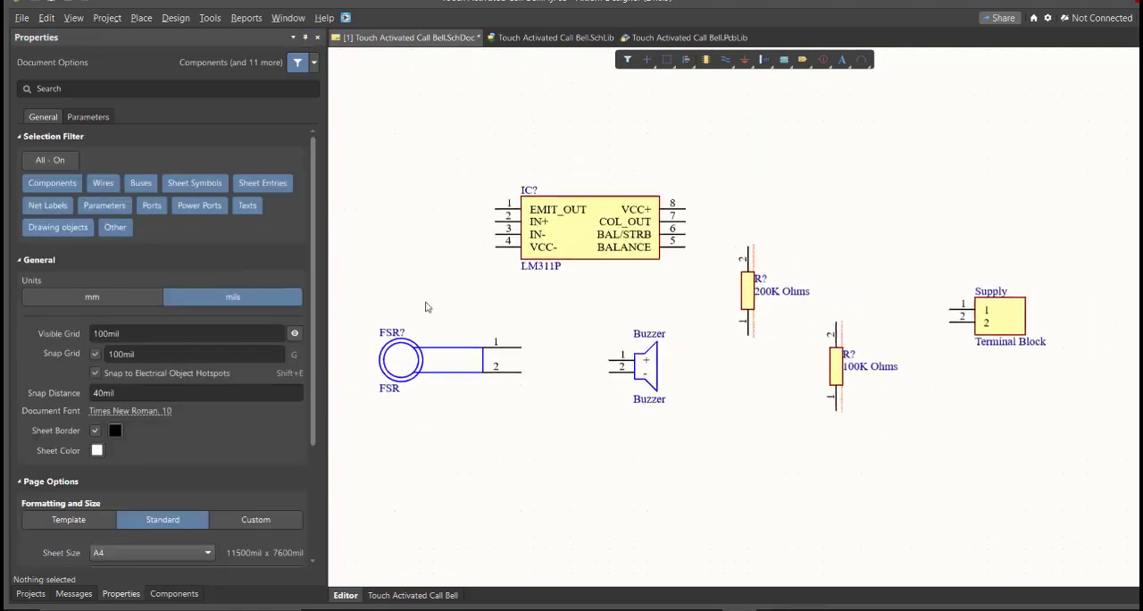
# Start annotating the schematic and generate proposed designators FSR1, IC1, R1 and R2 in the change list
pyautogui.click(211, 18)
pyautogui.moveTo(339, 185)
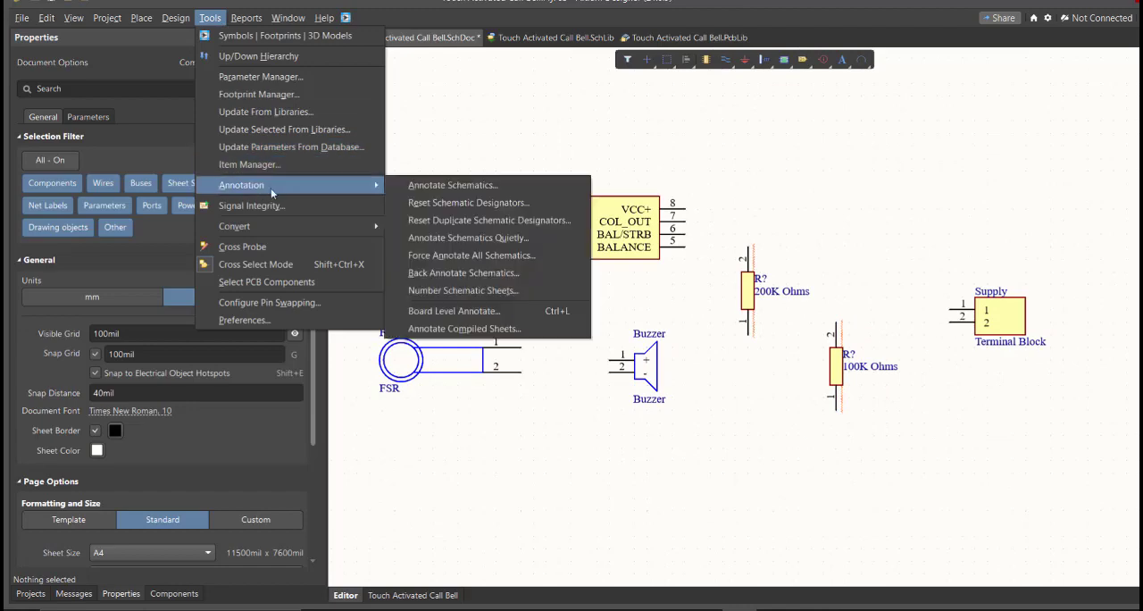
pyautogui.click(411, 185)
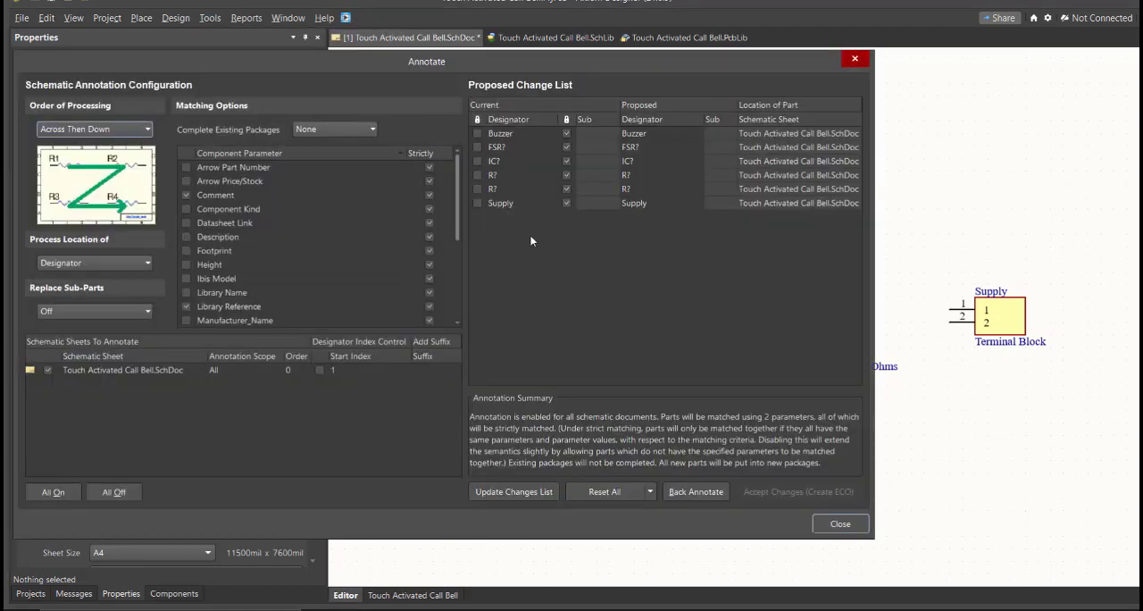
pyautogui.click(538, 493)
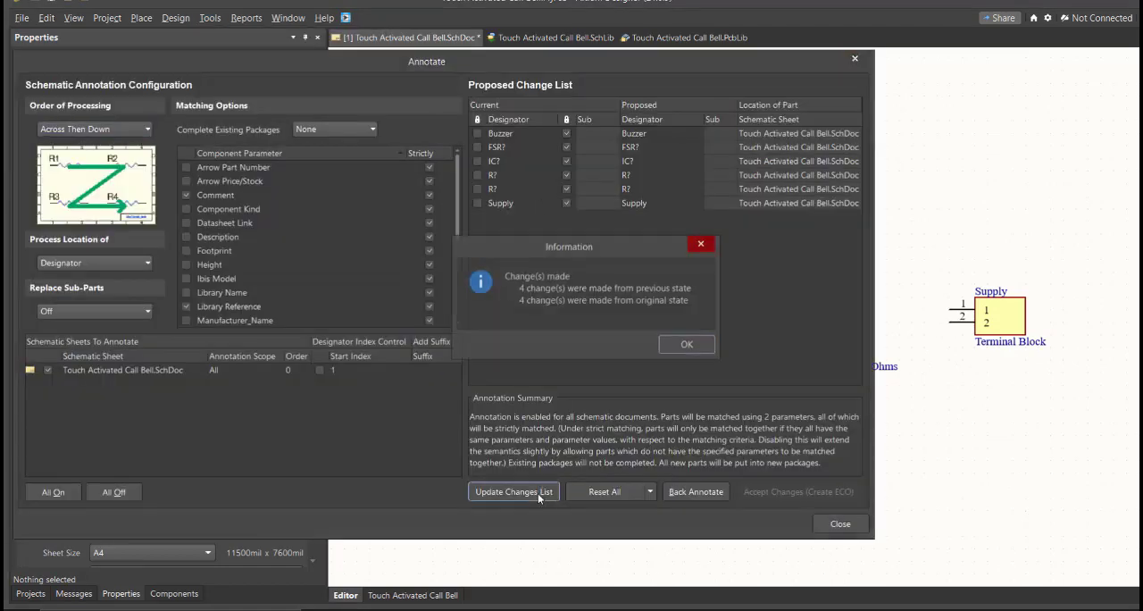
pyautogui.click(675, 355)
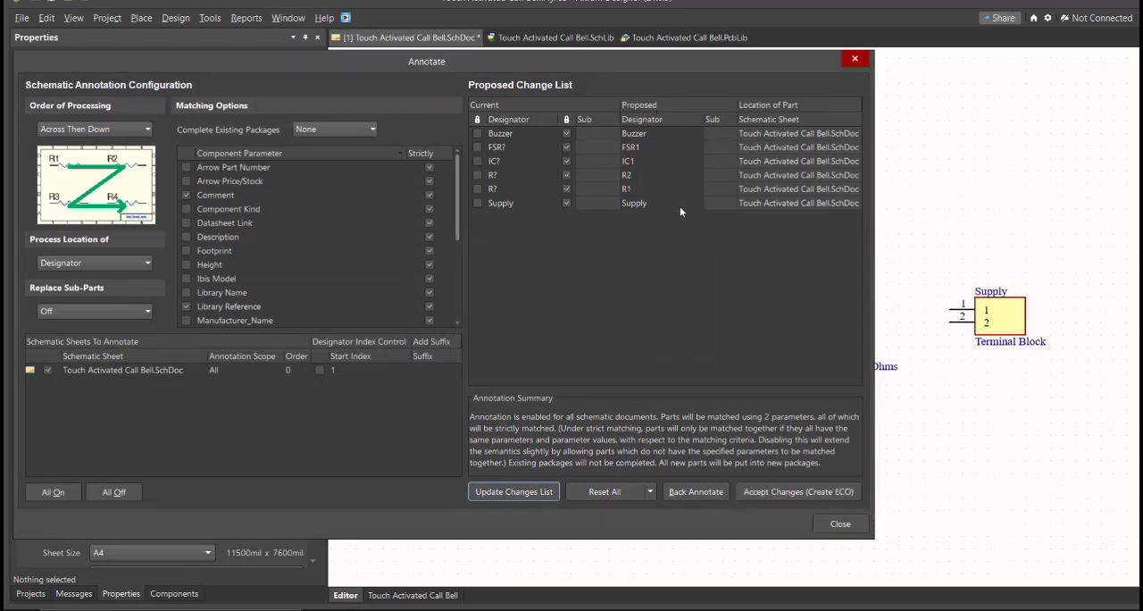
# Accept the proposed annotation, execute the engineering change order and return to the schematic sheet
pyautogui.click(760, 493)
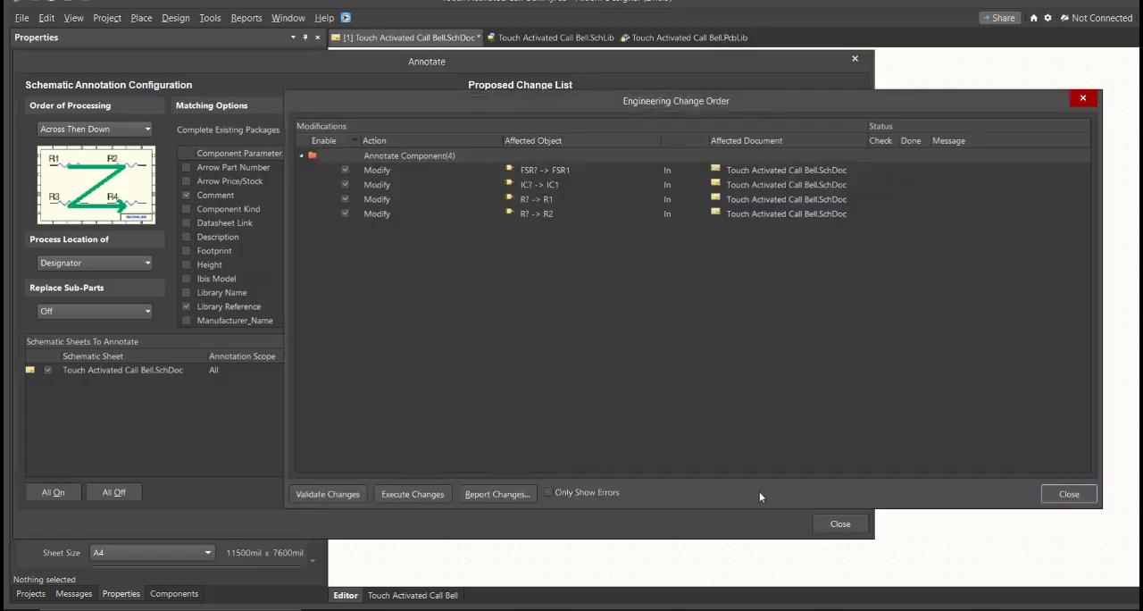
pyautogui.click(415, 493)
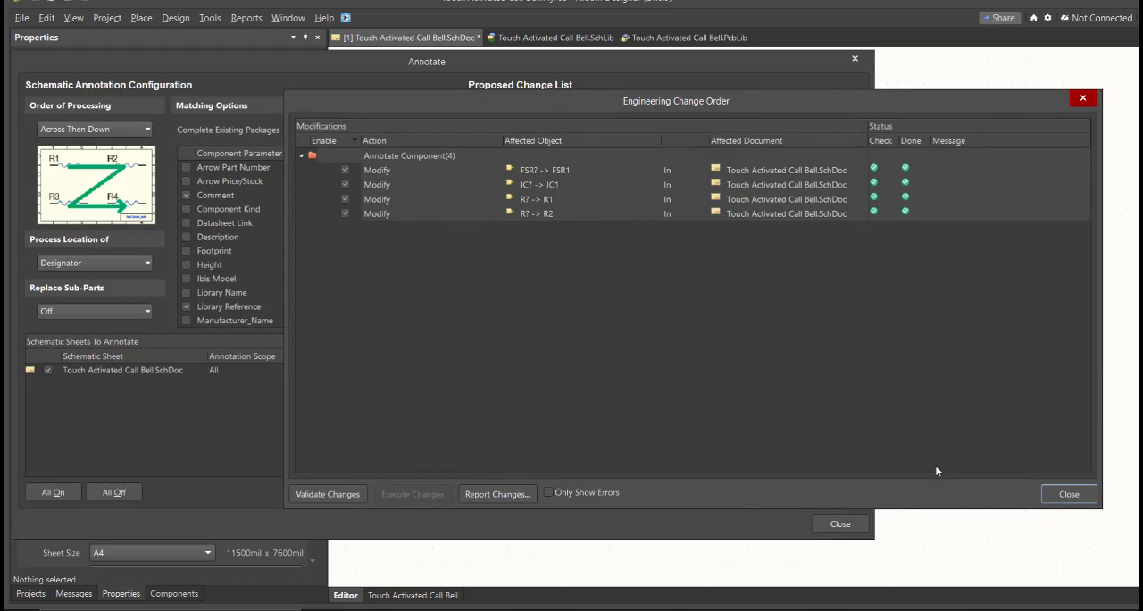
pyautogui.click(1070, 494)
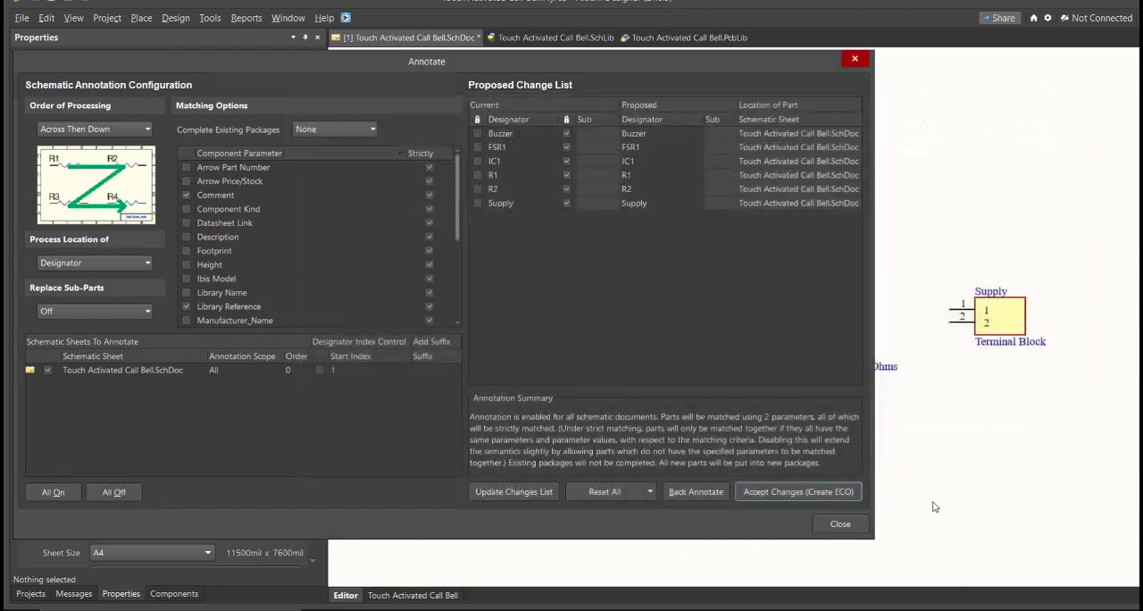
pyautogui.click(855, 525)
# Arrange the parts for wiring, with R1 above a second 100K Ohms resistor R3, R2 between FSR and R3, and IC1 beyond them
pyautogui.keyDown('ctrl'); pyautogui.scroll(1, 633, 378); pyautogui.keyUp('ctrl')
pyautogui.moveTo(473, 336); pyautogui.dragTo(596, 362, button='right')
pyautogui.click(595, 362)
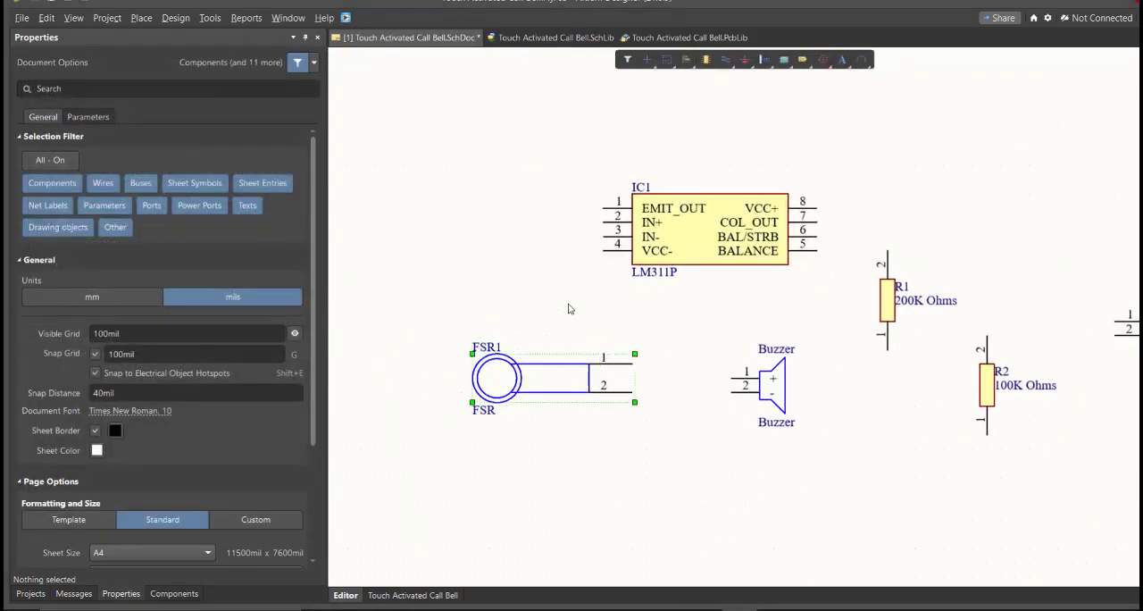
pyautogui.click(710, 231)
pyautogui.click(887, 300)
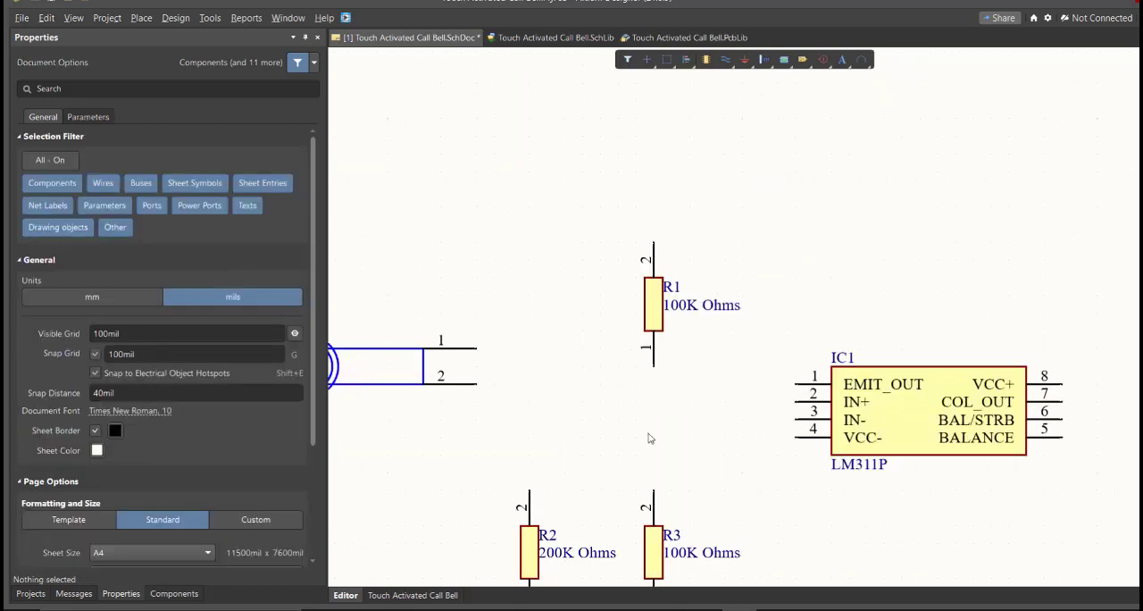
pyautogui.moveTo(602, 464); pyautogui.dragTo(678, 375, button='right')
pyautogui.keyDown('ctrl'); pyautogui.scroll(1, 667, 370); pyautogui.keyUp('ctrl')
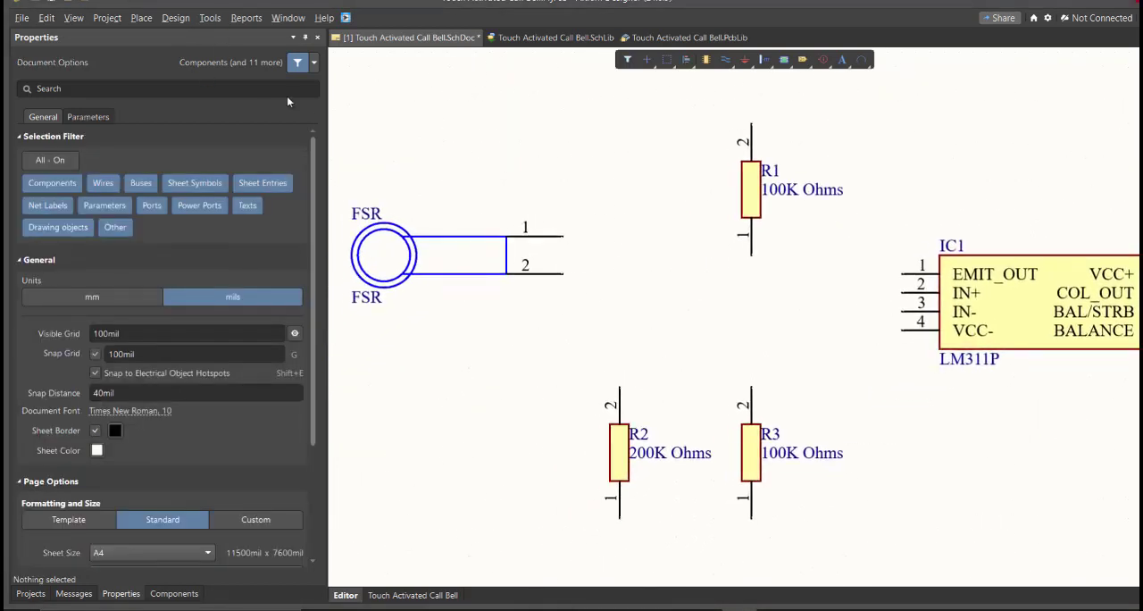
# Wire FSR pin 1 to R1 pin 2 and continue the connection to IC1 pin 4
pyautogui.click(141, 18)
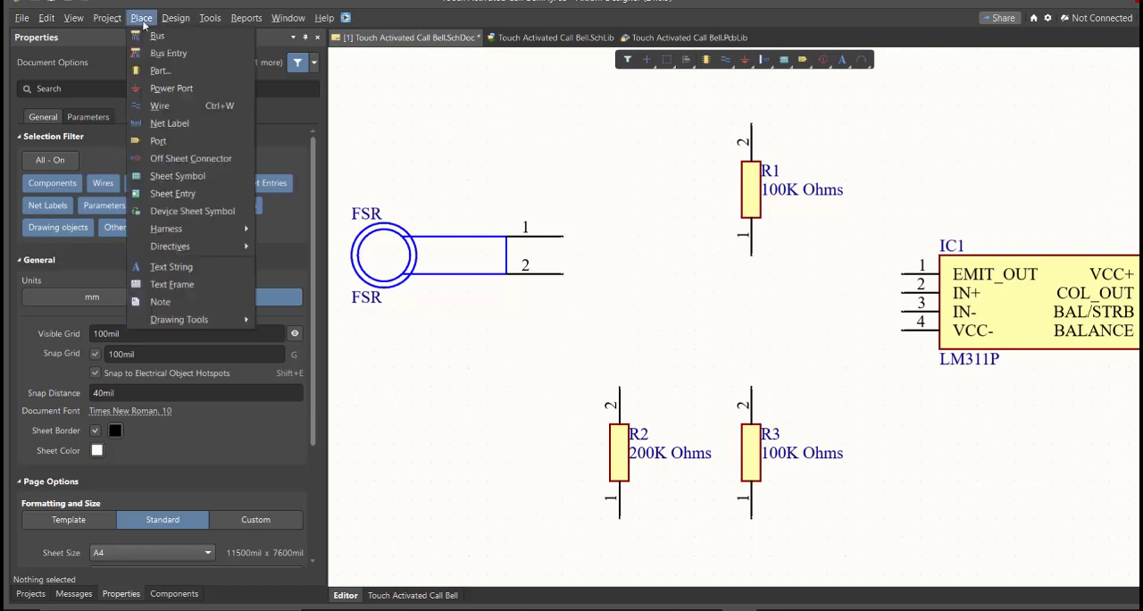
pyautogui.click(165, 106)
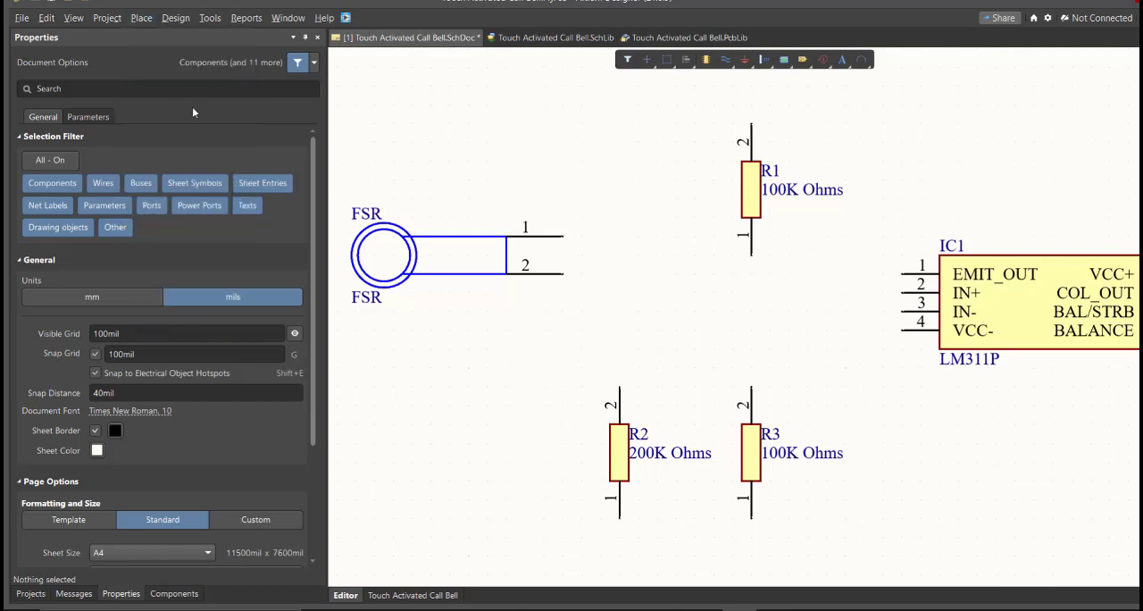
pyautogui.click(563, 237)
pyautogui.click(638, 143)
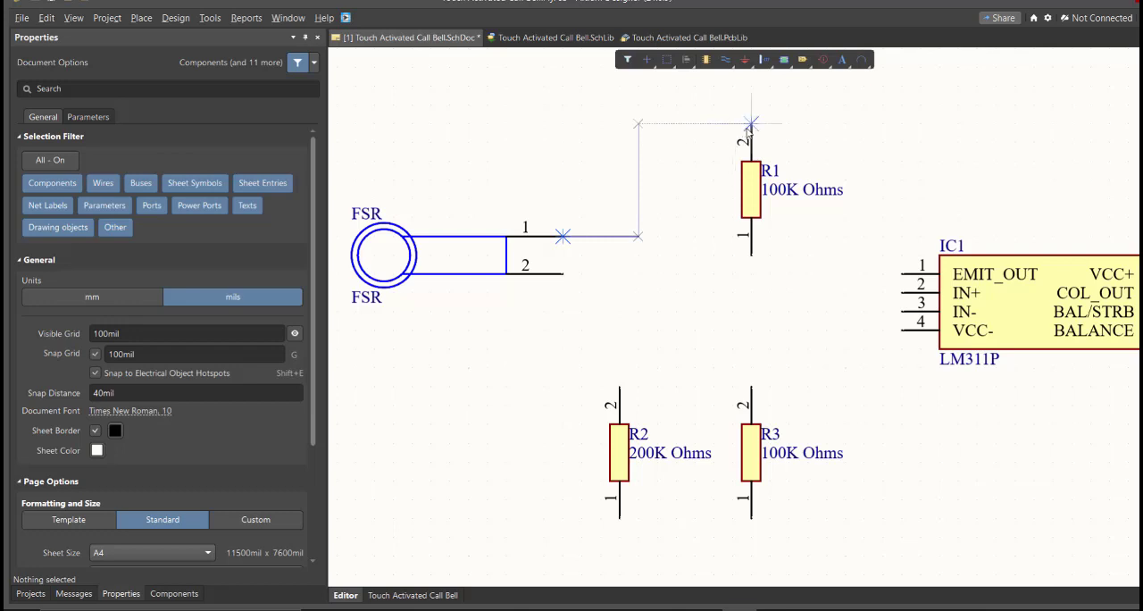
pyautogui.click(751, 123)
pyautogui.moveTo(788, 131); pyautogui.dragTo(667, 141, button='right')
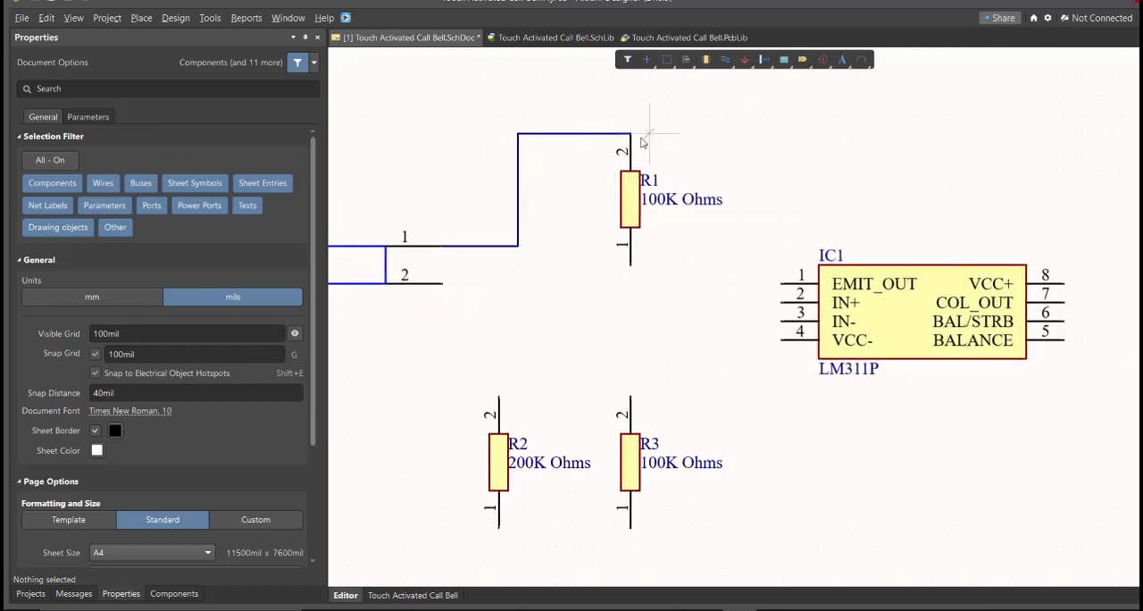
pyautogui.click(631, 134)
pyautogui.click(725, 243)
pyautogui.click(781, 340)
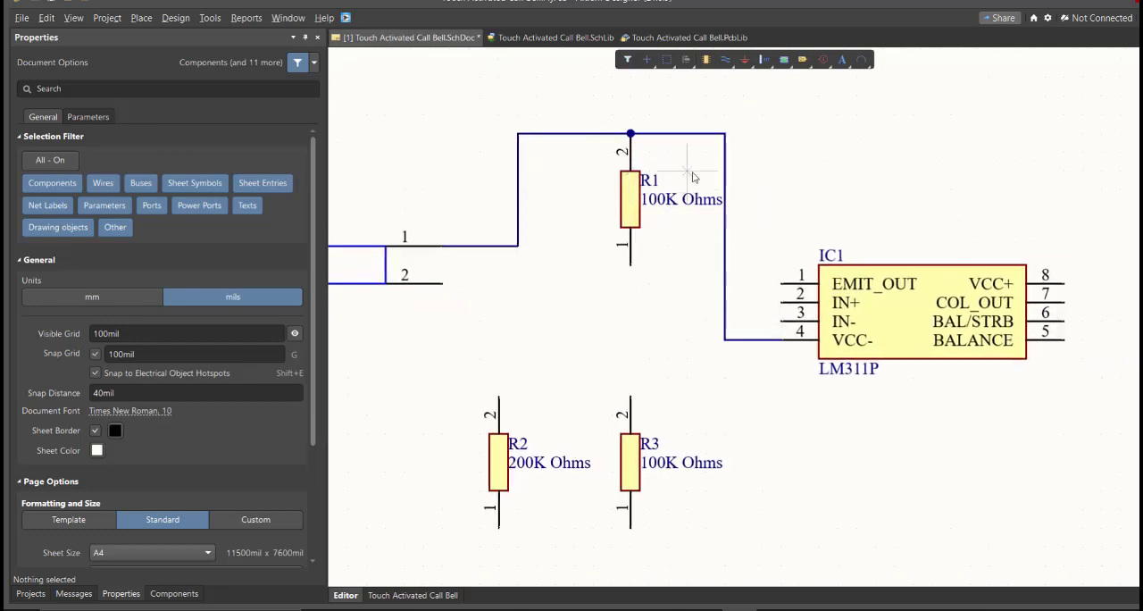
# Wire Buzzer pin 1 to the corner of the upper wire joining R1 and IC1 pin 4
pyautogui.click(725, 134)
pyautogui.keyDown('ctrl'); pyautogui.scroll(-5, 922, 143); pyautogui.keyUp('ctrl')
pyautogui.keyDown('ctrl'); pyautogui.scroll(4, 1001, 183); pyautogui.keyUp('ctrl')
pyautogui.click(912, 194)
# Wire FSR pin 2 to R2 pin 2, and join R2 pin 1 to R3 pin 1 with a lower wire
pyautogui.moveTo(389, 259); pyautogui.dragTo(551, 237, button='right')
pyautogui.keyDown('ctrl'); pyautogui.scroll(3, 554, 234); pyautogui.keyUp('ctrl')
pyautogui.click(428, 116)
pyautogui.click(510, 278)
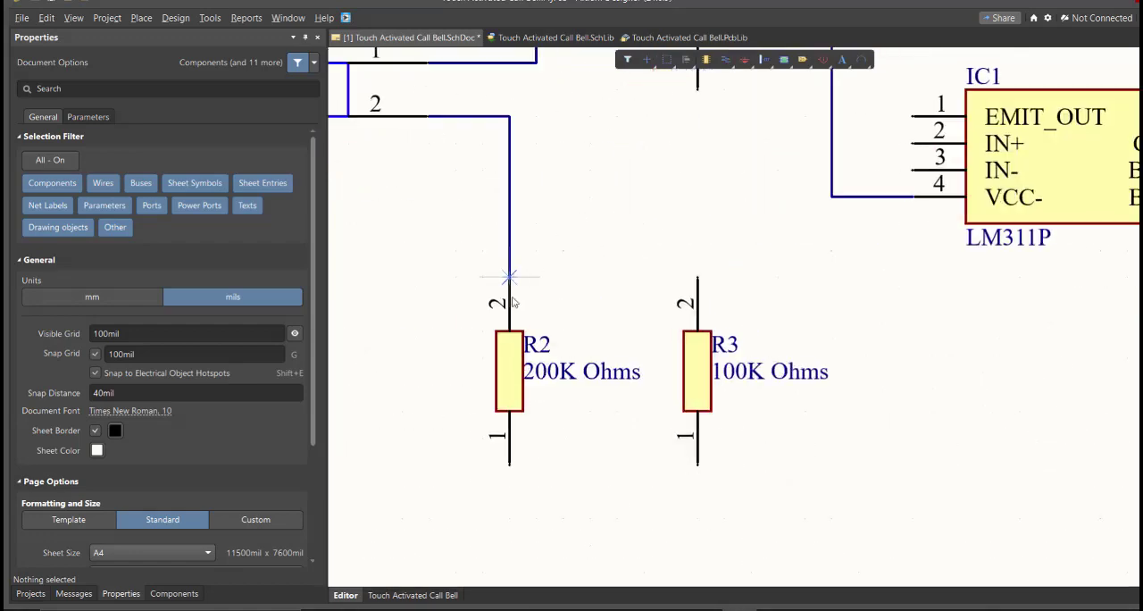
pyautogui.click(510, 464)
pyautogui.click(698, 518)
pyautogui.click(698, 465)
pyautogui.keyDown('ctrl'); pyautogui.scroll(-5, 761, 455); pyautogui.keyUp('ctrl')
# Wire the R3 pin 1 node to IC1 pin 1, and connect IC1 pin 8 to the same lower wire
pyautogui.click(735, 479)
pyautogui.moveTo(807, 330); pyautogui.dragTo(637, 280, button='right')
pyautogui.keyDown('ctrl'); pyautogui.scroll(3, 637, 280); pyautogui.keyUp('ctrl')
pyautogui.click(636, 279)
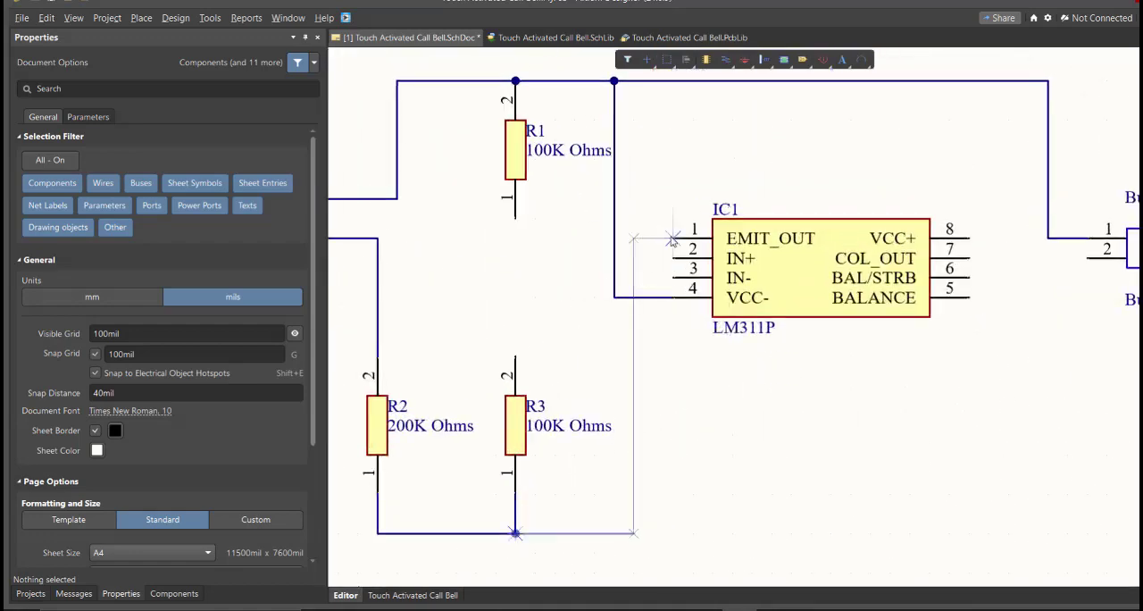
pyautogui.click(672, 240)
pyautogui.click(970, 240)
pyautogui.click(1009, 402)
pyautogui.click(633, 534)
# Wire Supply pin 2 to the lower wire and Buzzer pin 2 to IC1 pin 7
pyautogui.click(1009, 534)
pyautogui.moveTo(1013, 547); pyautogui.dragTo(780, 511, button='right')
pyautogui.click(991, 339)
pyautogui.click(1031, 282)
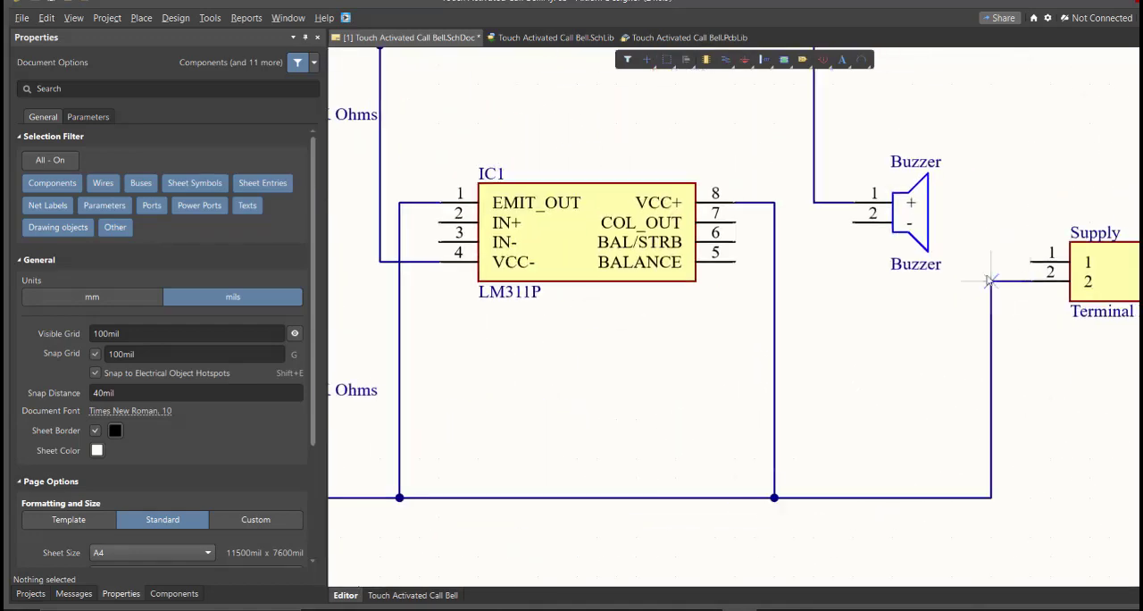
pyautogui.click(854, 222)
pyautogui.click(735, 222)
# Wire Supply pin 1 to the upper wire that feeds Buzzer pin 1
pyautogui.click(1031, 262)
pyautogui.keyDown('ctrl'); pyautogui.scroll(-4, 1008, 191); pyautogui.keyUp('ctrl')
pyautogui.click(1011, 109)
pyautogui.click(900, 109)
# Wire IC1 pin 2 to R1 pin 1, and IC1 pin 3 to the wire between FSR pin 2 and R2
pyautogui.keyDown('ctrl'); pyautogui.scroll(7, 628, 197); pyautogui.keyUp('ctrl')
pyautogui.moveTo(673, 237); pyautogui.dragTo(893, 337, button='right')
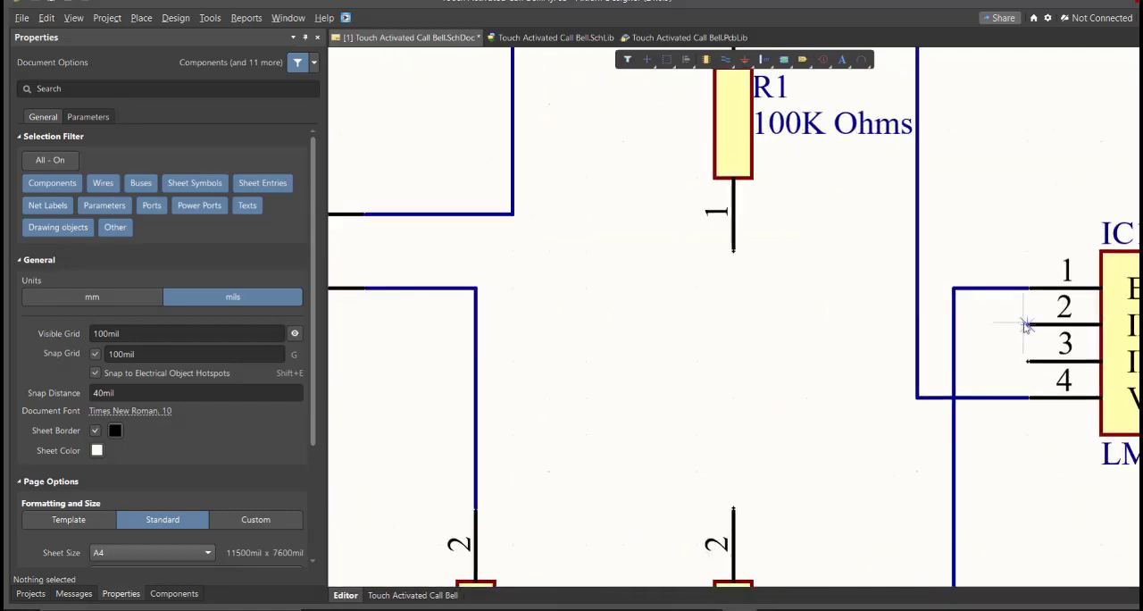
pyautogui.click(1027, 324)
pyautogui.click(733, 251)
pyautogui.click(1029, 361)
pyautogui.click(476, 361)
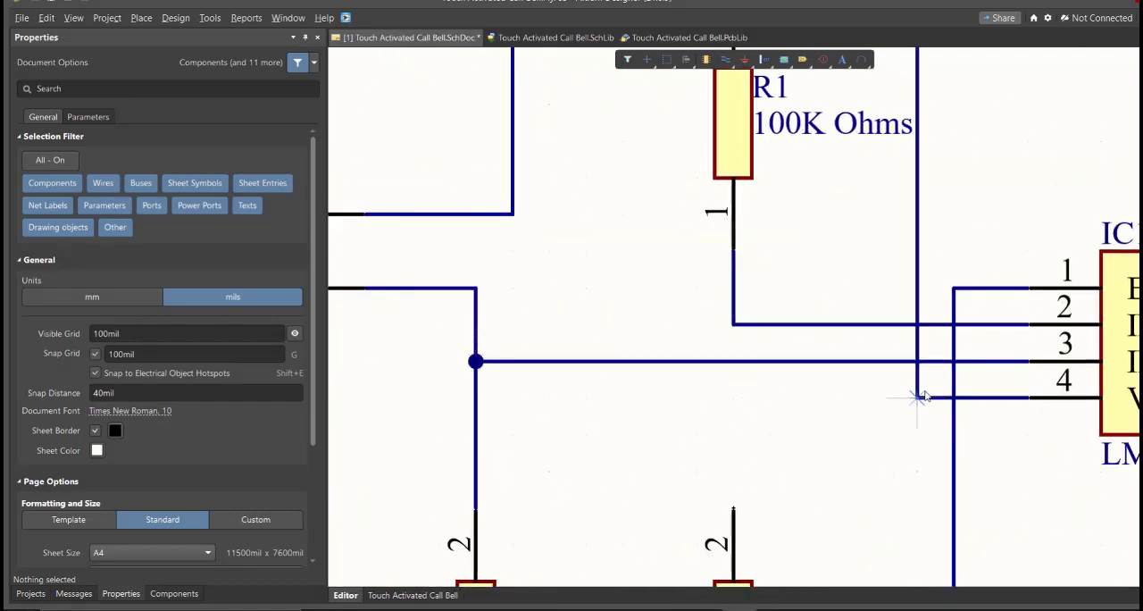
# Wire R3 pin 2 to the wire joining R1 pin 1 and IC1 pin 2, and finish wiring
pyautogui.keyDown('ctrl'); pyautogui.scroll(-4, 927, 396); pyautogui.keyUp('ctrl')
pyautogui.moveTo(926, 396); pyautogui.dragTo(770, 300, button='right')
pyautogui.click(676, 356)
pyautogui.keyDown('ctrl'); pyautogui.scroll(2, 677, 313); pyautogui.keyUp('ctrl')
pyautogui.click(670, 247)
pyautogui.keyDown('ctrl'); pyautogui.scroll(-4, 666, 244); pyautogui.keyUp('ctrl')
pyautogui.rightClick(755, 284)
# Place No ERC markers on the unused IC1 pins 5 and 6, and save the schematic
pyautogui.keyDown('ctrl'); pyautogui.scroll(3, 776, 265); pyautogui.keyUp('ctrl')
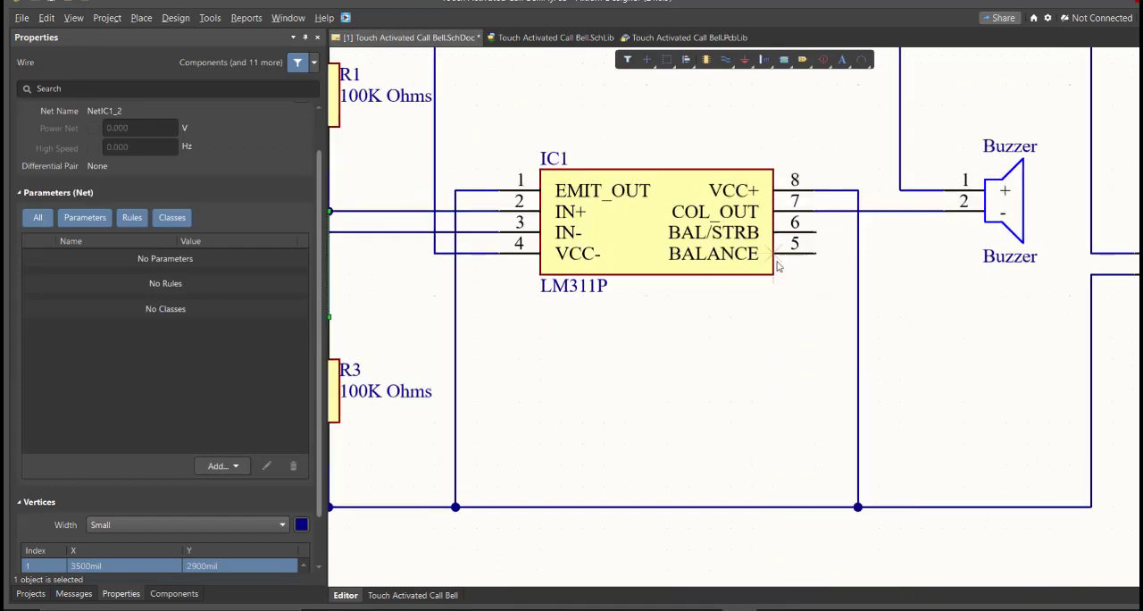
pyautogui.click(816, 255)
pyautogui.click(817, 234)
pyautogui.rightClick(818, 243)
pyautogui.moveTo(818, 243); pyautogui.dragTo(880, 282, button='right')
pyautogui.keyDown('ctrl'); pyautogui.scroll(-5, 691, 286); pyautogui.keyUp('ctrl')
pyautogui.click(551, 354)
pyautogui.hotkey('ctrl', 's')
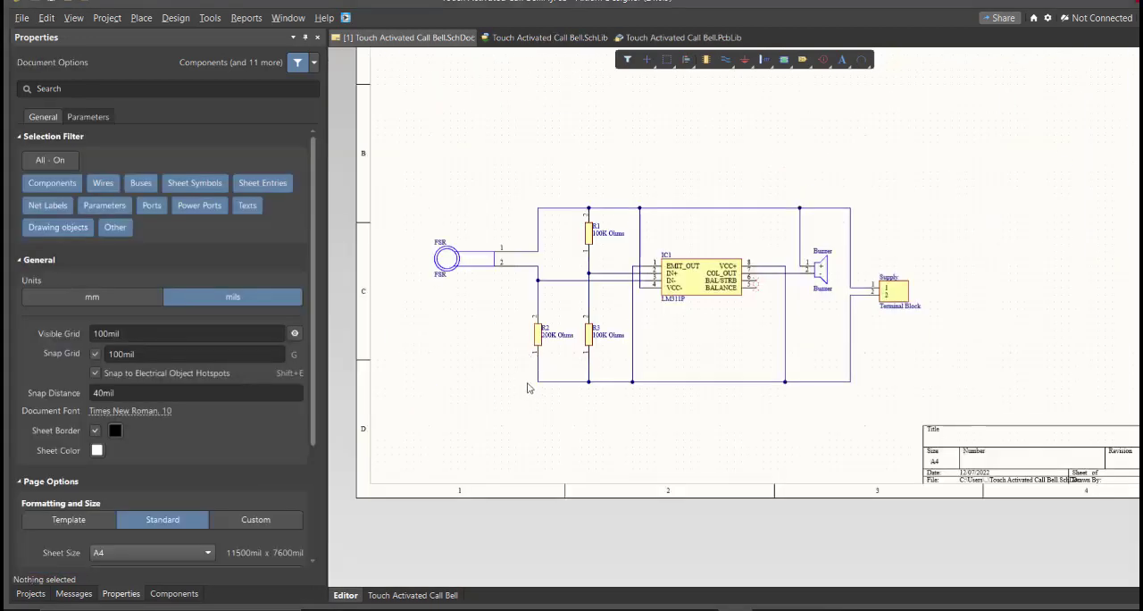
# Select the whole circuit and move it slightly lower on the sheet
pyautogui.moveTo(531, 298); pyautogui.dragTo(595, 295, button='right')
pyautogui.keyDown('ctrl'); pyautogui.scroll(4, 535, 288); pyautogui.keyUp('ctrl')
pyautogui.keyDown('ctrl'); pyautogui.scroll(-7, 535, 288); pyautogui.keyUp('ctrl')
pyautogui.keyDown('ctrl'); pyautogui.scroll(2, 553, 308); pyautogui.keyUp('ctrl')
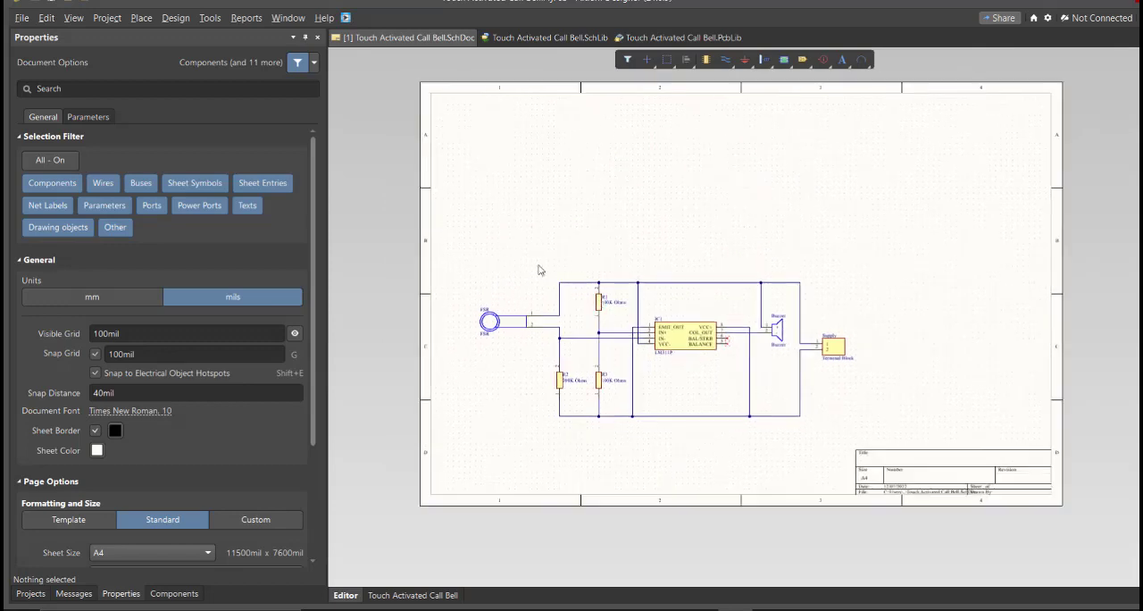
pyautogui.hotkey('ctrl', 'a')
pyautogui.moveTo(634, 377); pyautogui.dragTo(632, 405)
pyautogui.click(576, 258)
pyautogui.keyDown('ctrl'); pyautogui.scroll(2, 609, 237); pyautogui.keyUp('ctrl')
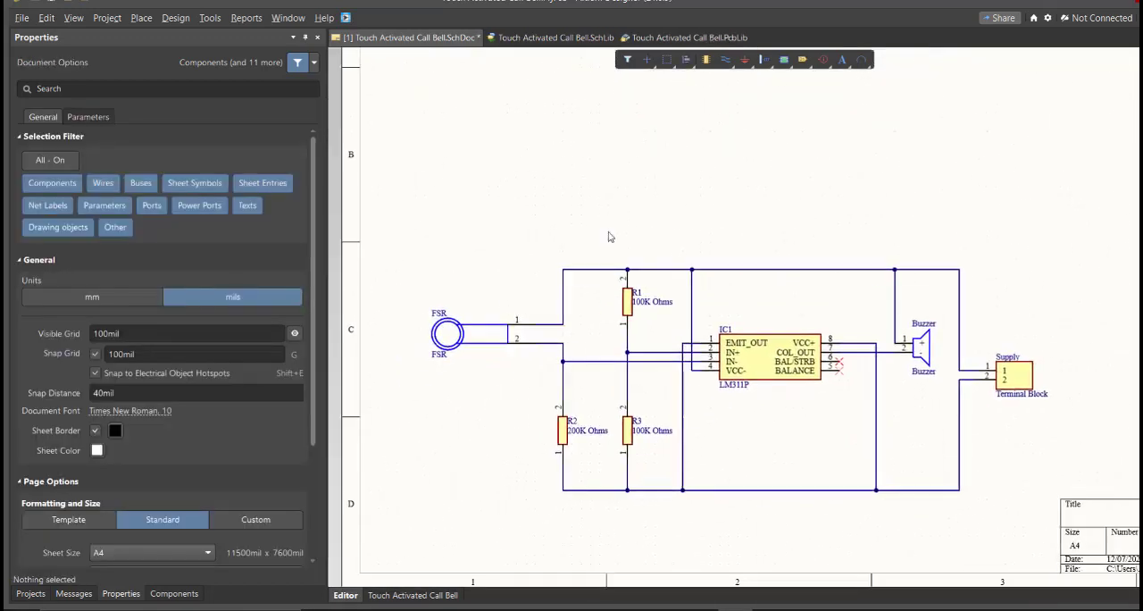
# Set the schematic document's units to mm and its page formatting to Custom
pyautogui.click(174, 593)
pyautogui.click(121, 594)
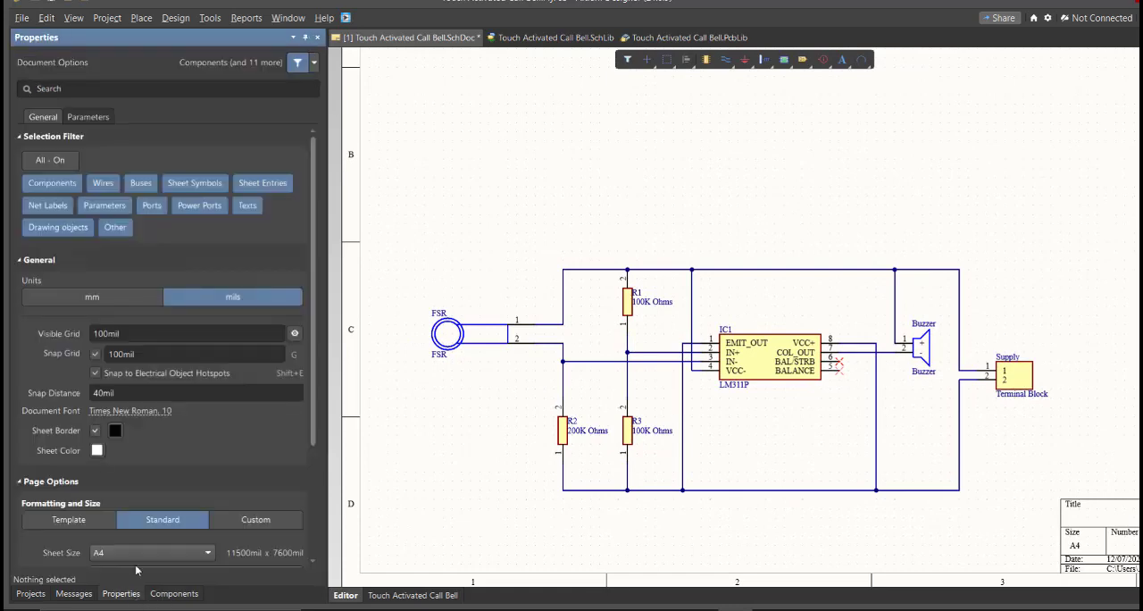
pyautogui.click(112, 299)
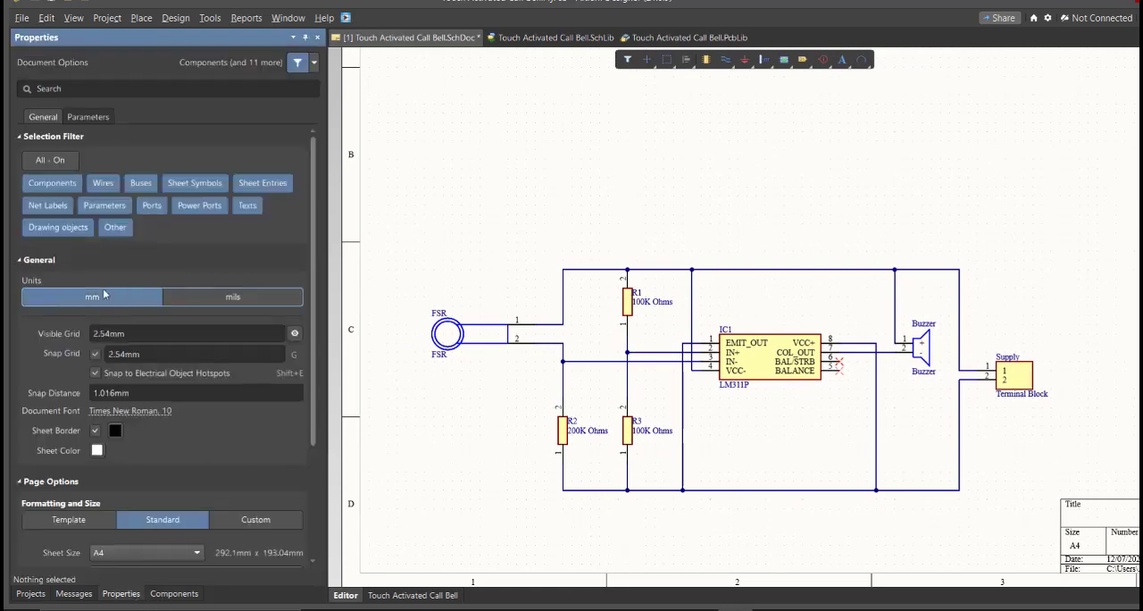
pyautogui.click(255, 519)
# Set the custom sheet width to 200mm and its height to 150mm
pyautogui.scroll(-5, 209, 428)
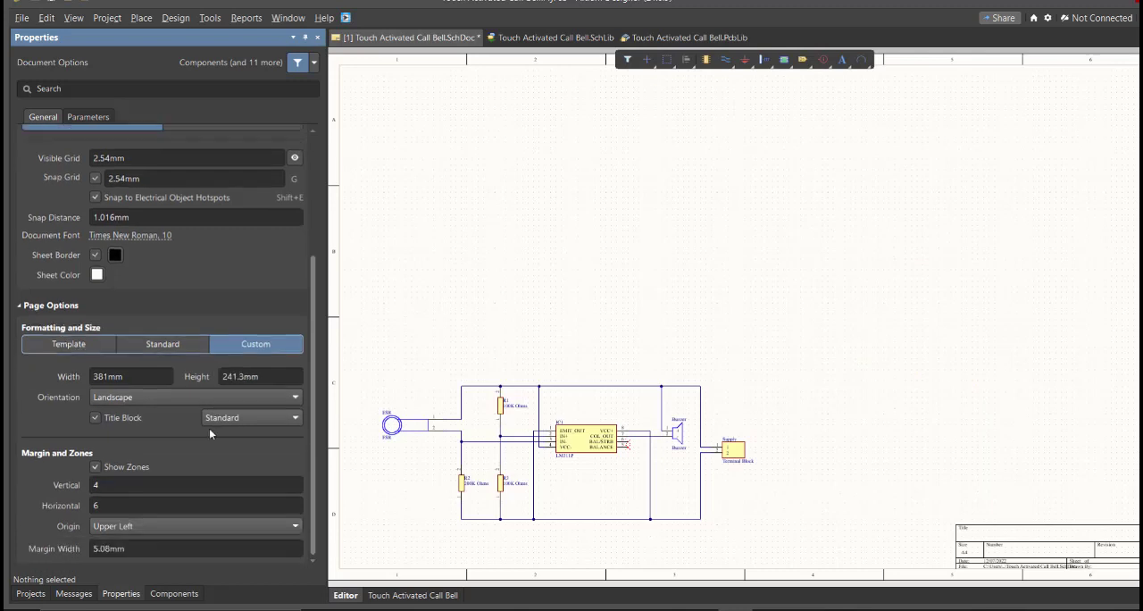
pyautogui.click(107, 376)
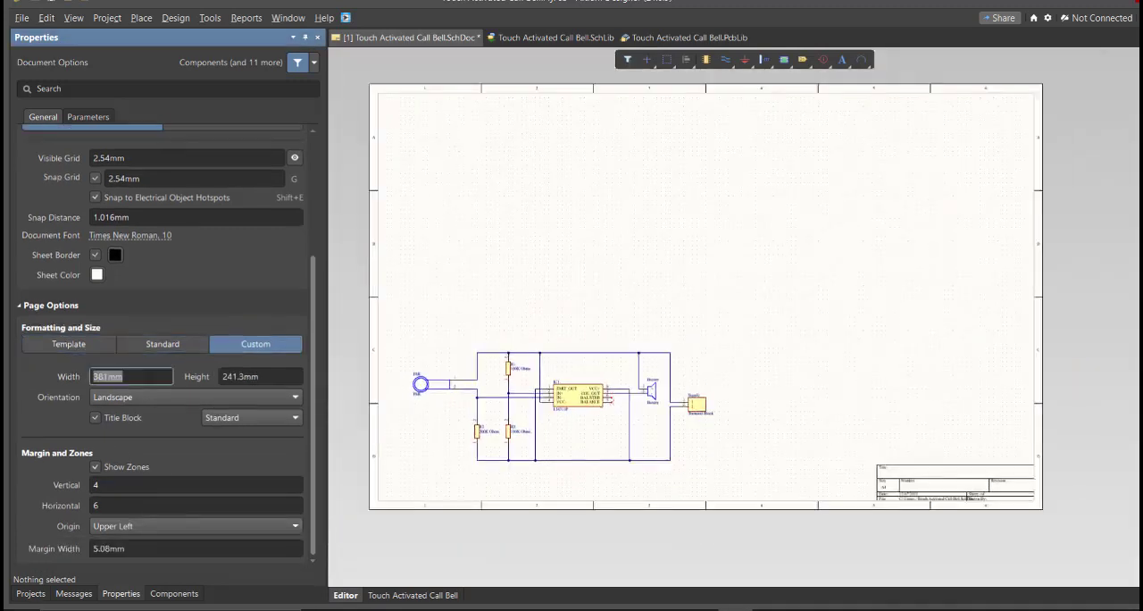
pyautogui.write('200')
pyautogui.press('Tab')
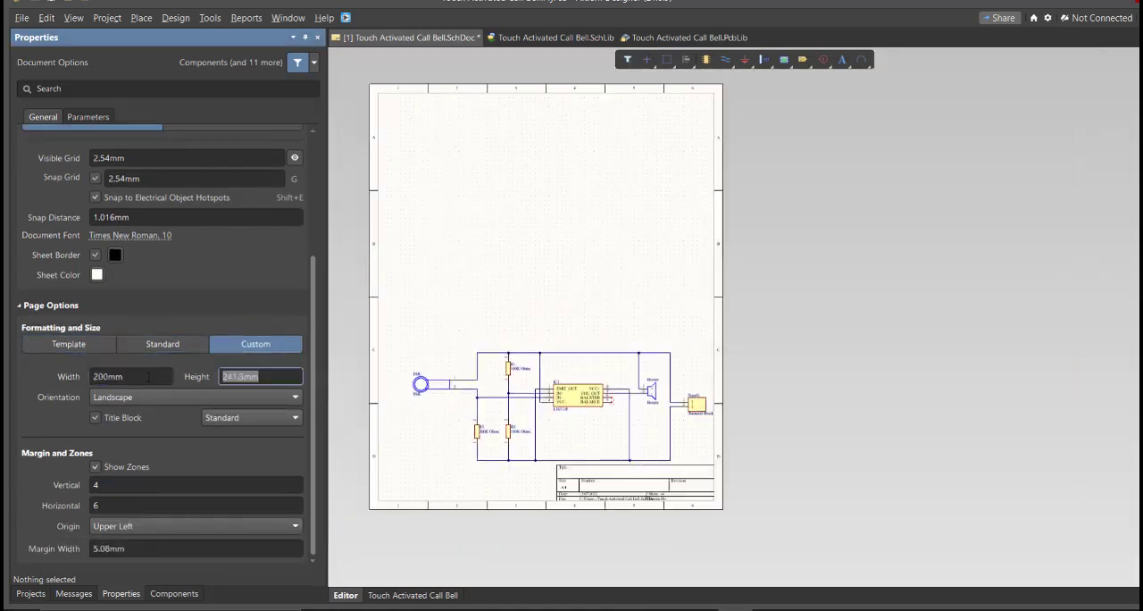
pyautogui.press('Return')
pyautogui.click(479, 500)
# Select the whole circuit and move it up into the middle of the sheet, clear of the title block
pyautogui.keyDown('ctrl'); pyautogui.scroll(1, 479, 501); pyautogui.keyUp('ctrl')
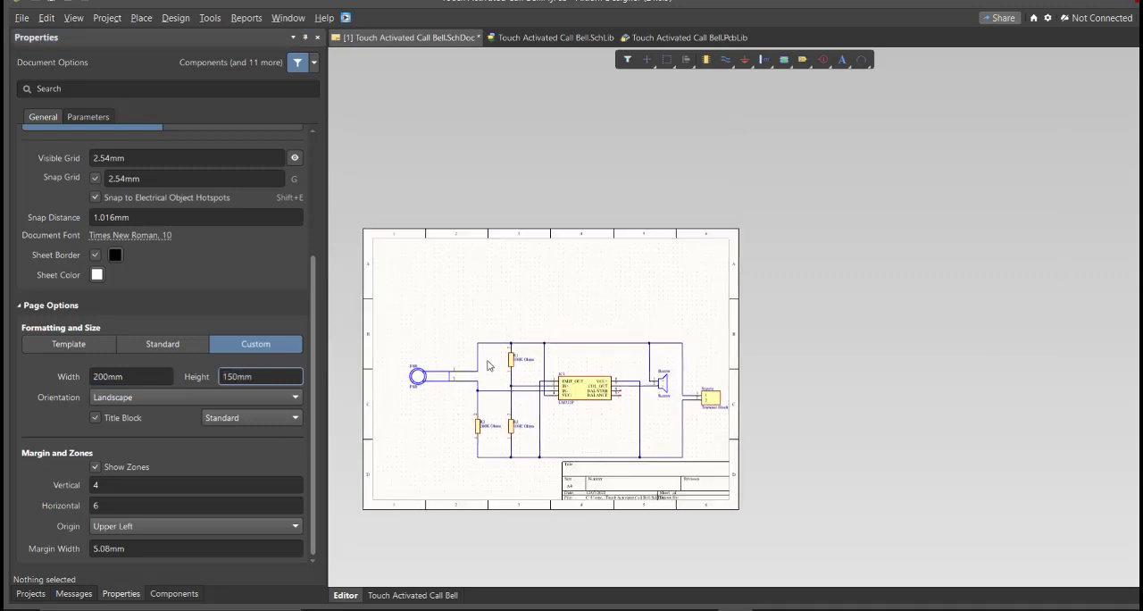
pyautogui.hotkey('ctrl', 'a')
pyautogui.moveTo(568, 408); pyautogui.dragTo(534, 354)
pyautogui.click(509, 445)
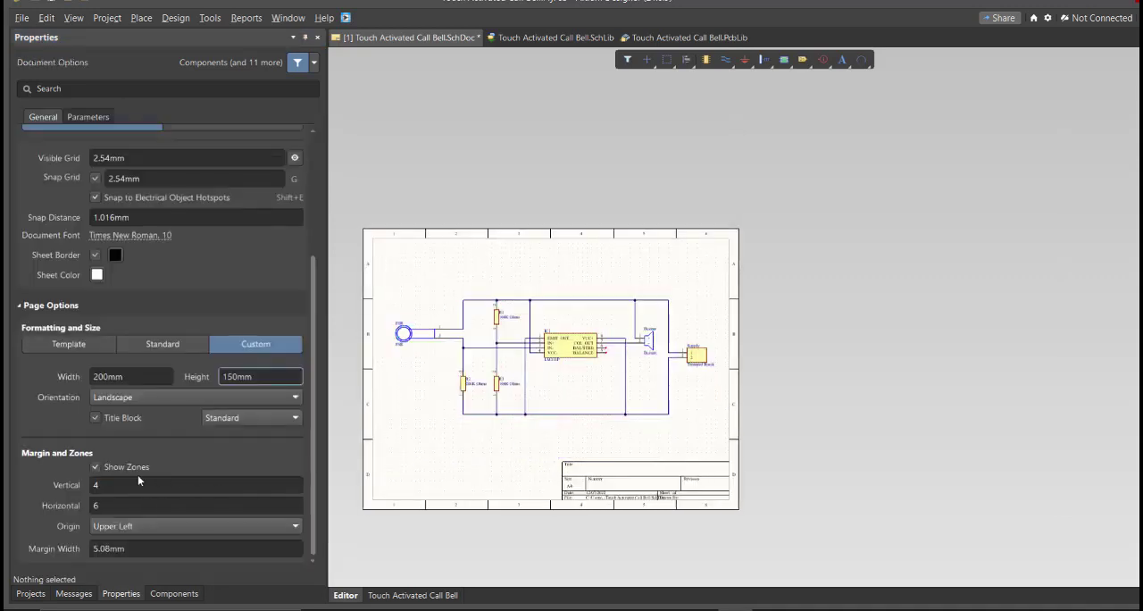
# Set the sheet's margin zones to 2 vertical and 3 horizontal
pyautogui.click(138, 484)
pyautogui.write('2')
pyautogui.click(130, 508)
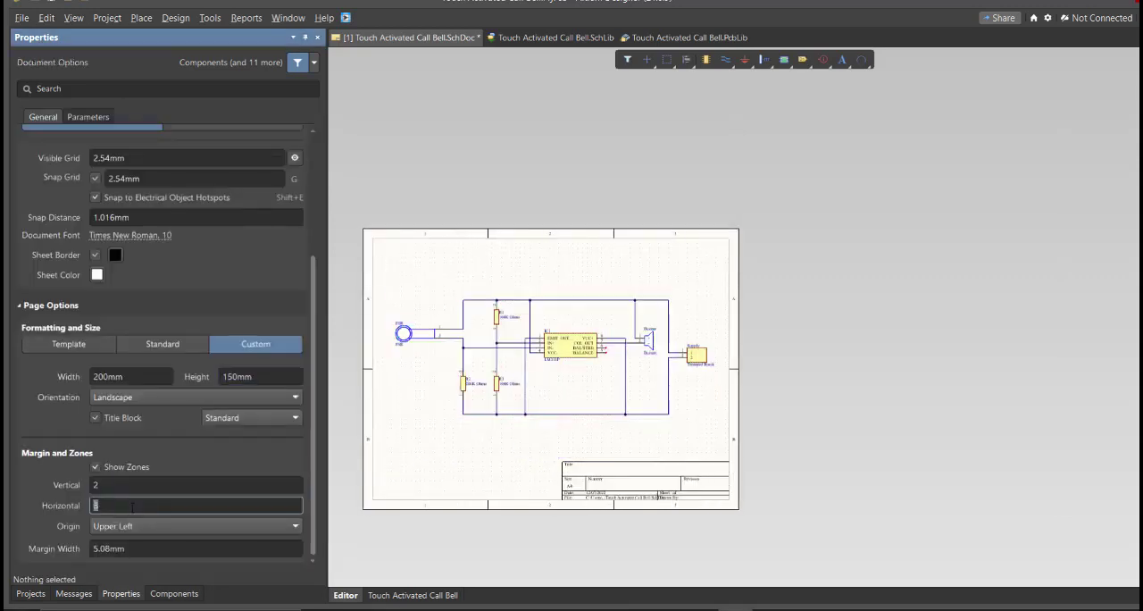
# Save the resized schematic document
pyautogui.keyDown('ctrl'); pyautogui.scroll(5, 536, 474); pyautogui.keyUp('ctrl')
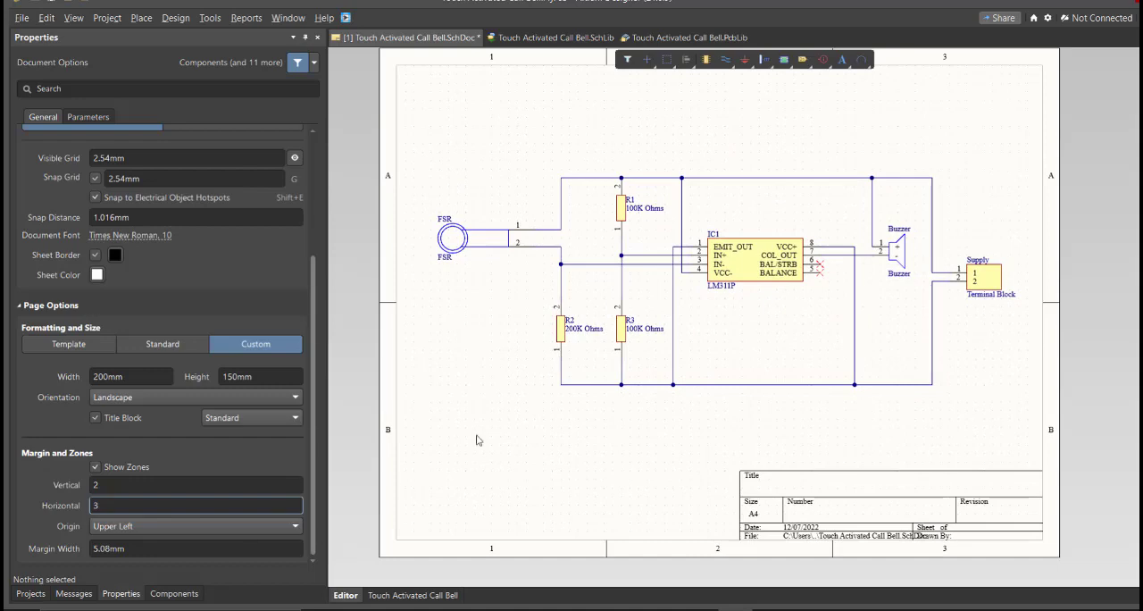
pyautogui.moveTo(479, 440); pyautogui.dragTo(464, 471, button='right')
pyautogui.press('f')
pyautogui.press('s')
# Validate the Touch Activated Call Bell.PrjPcb project and check the compile messages
pyautogui.click(33, 596)
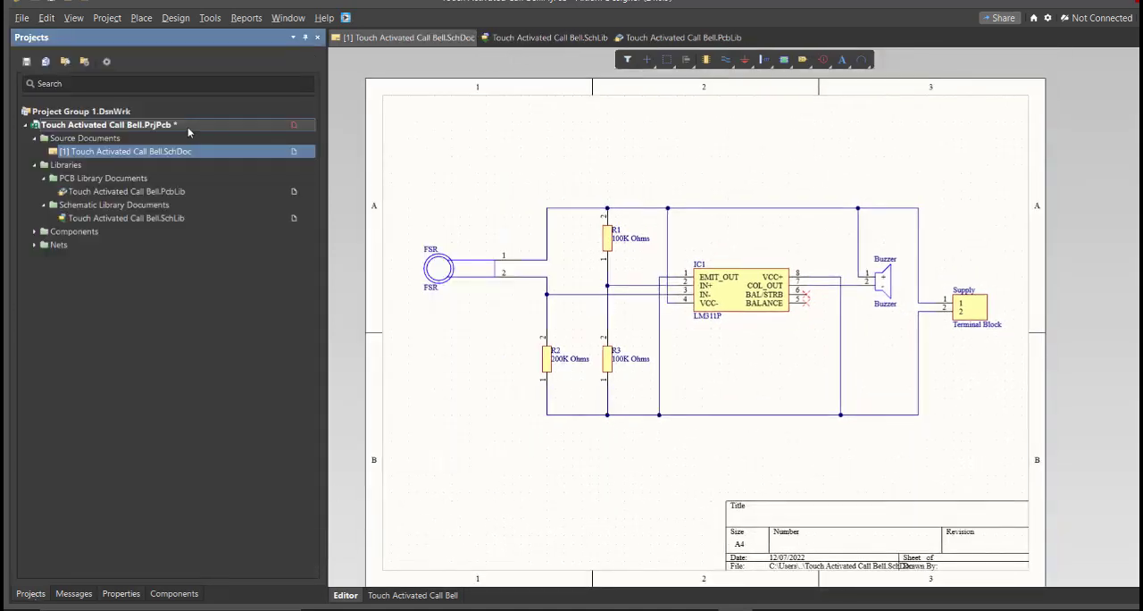
pyautogui.rightClick(187, 129)
pyautogui.click(232, 134)
pyautogui.click(75, 594)
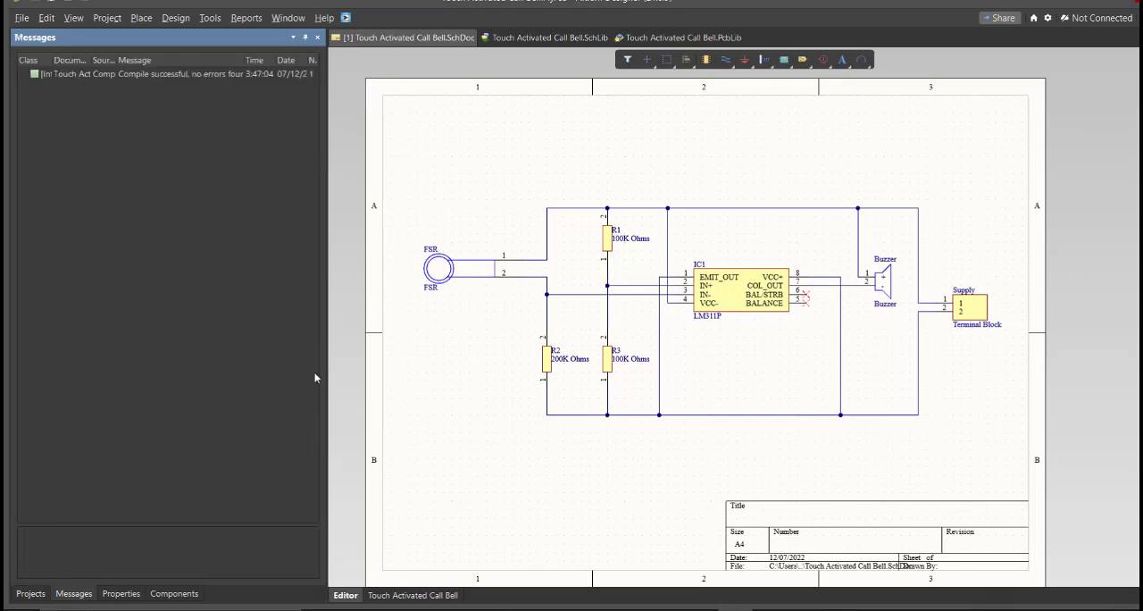
# Read the full compile message and save the Touch Activated Call Bell.PrjPcb project
pyautogui.moveTo(327, 342); pyautogui.dragTo(458, 339)
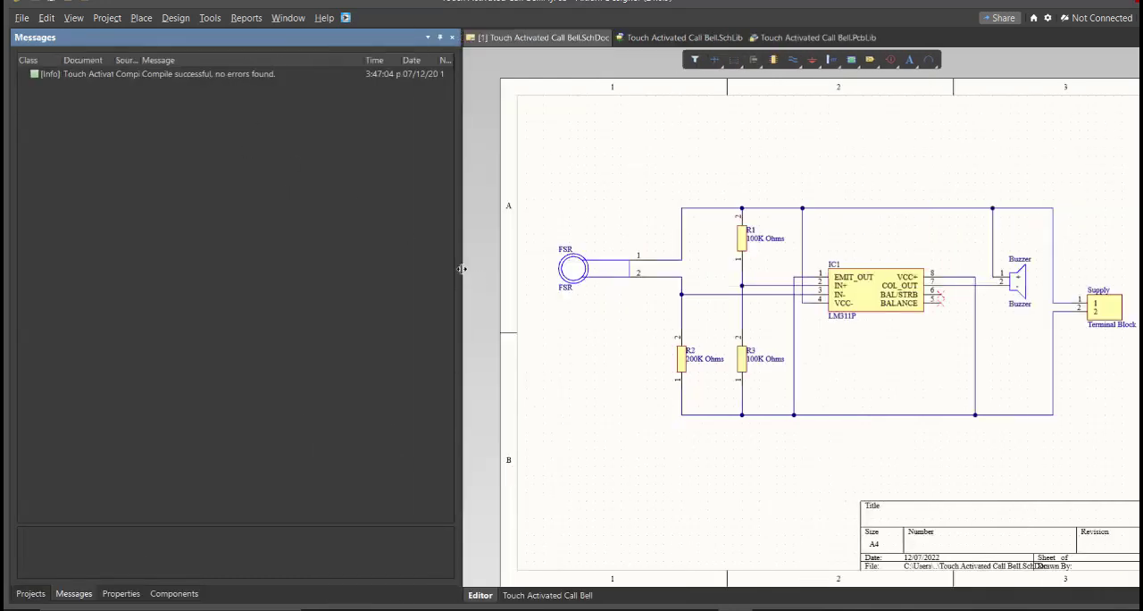
pyautogui.moveTo(460, 269); pyautogui.dragTo(330, 268)
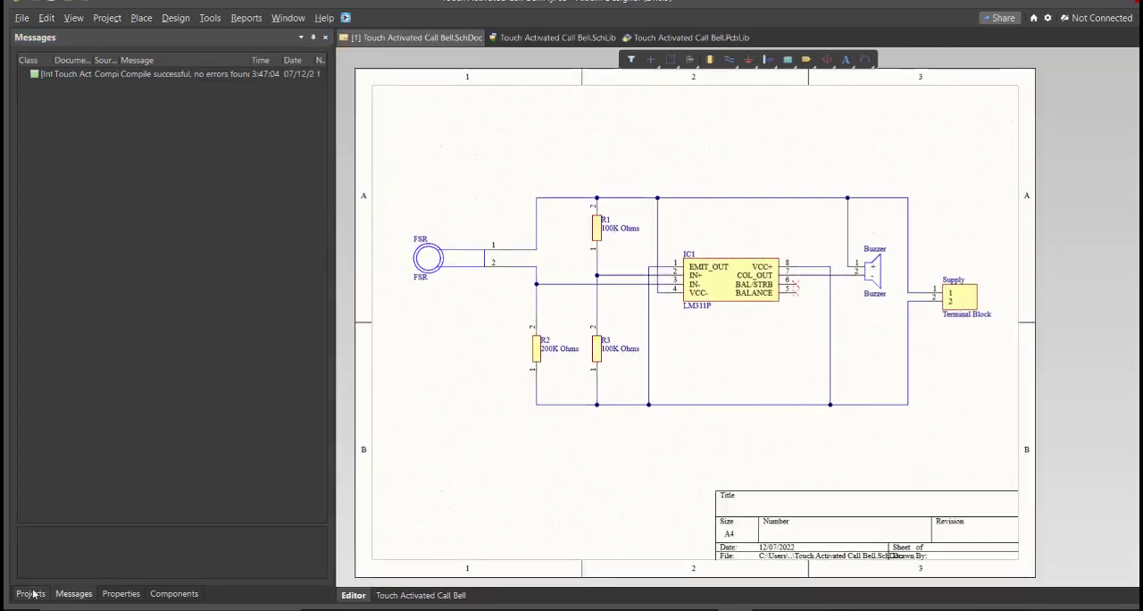
pyautogui.click(30, 594)
pyautogui.rightClick(260, 122)
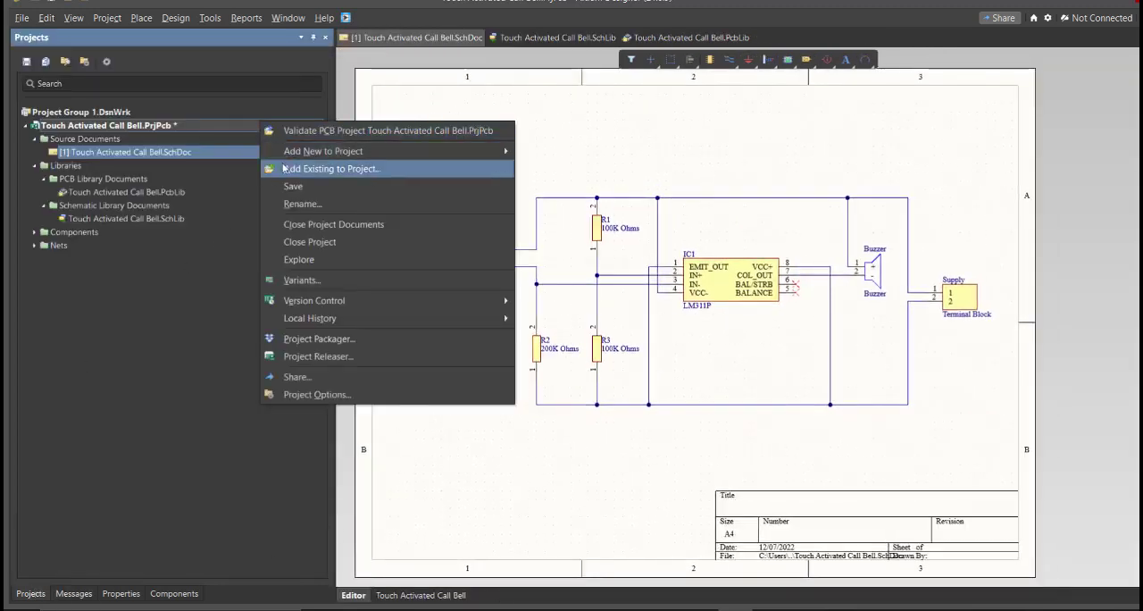
pyautogui.click(283, 187)
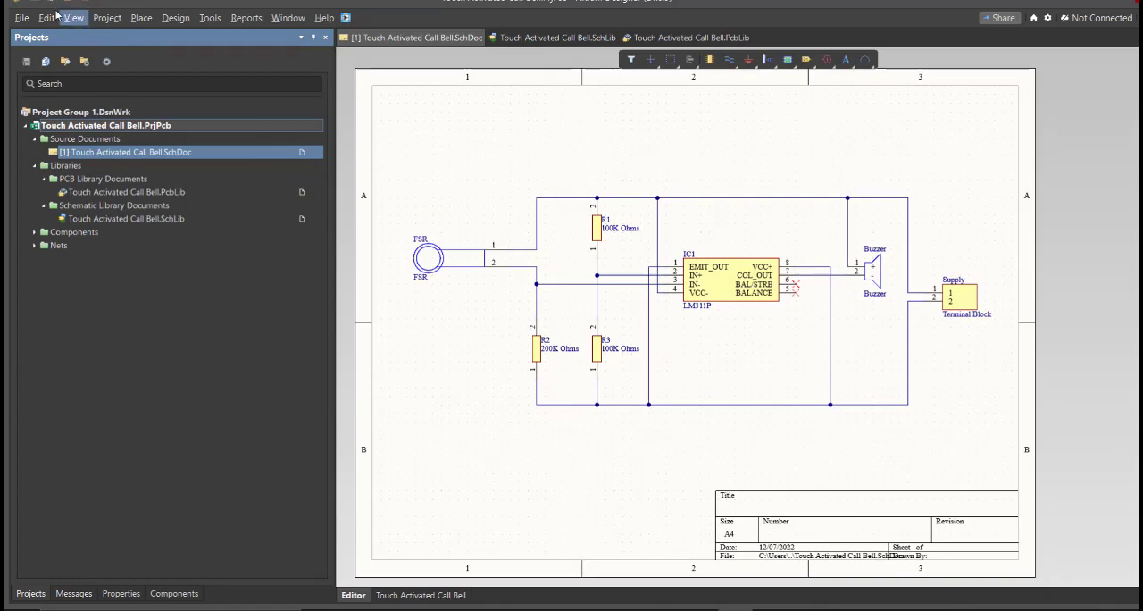
# Add a new PCB document to the project and save it under the name Touch Activated Call Bell
pyautogui.click(22, 18)
pyautogui.moveTo(62, 55)
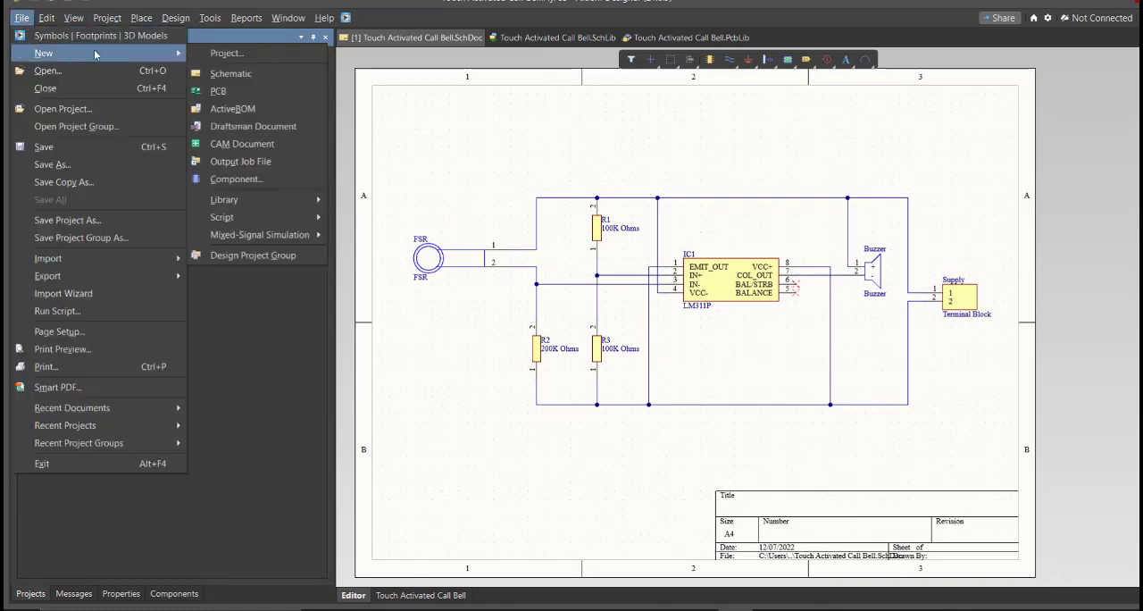
pyautogui.click(251, 90)
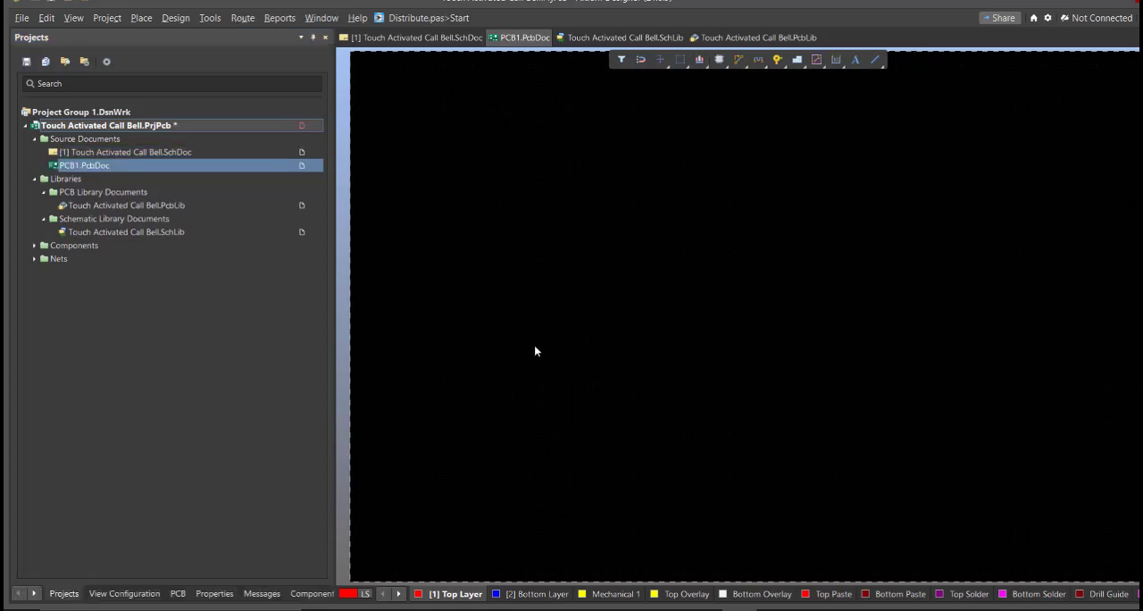
pyautogui.hotkey('ctrl', 's')
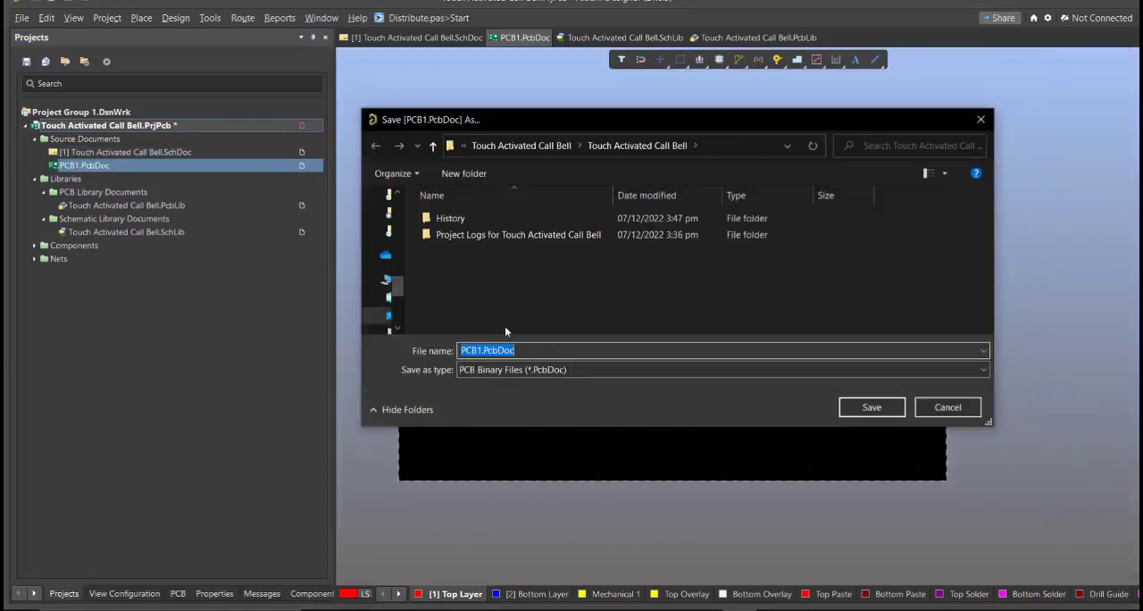
pyautogui.write('t')
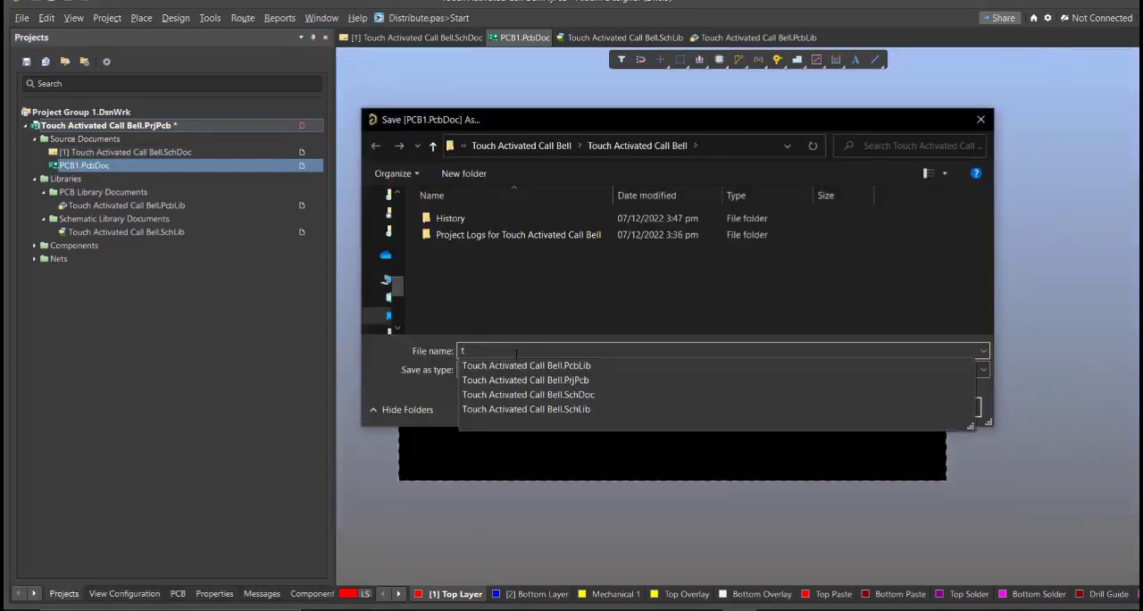
pyautogui.click(532, 368)
pyautogui.click(602, 350)
pyautogui.press('BackSpace')
pyautogui.press('BackSpace')
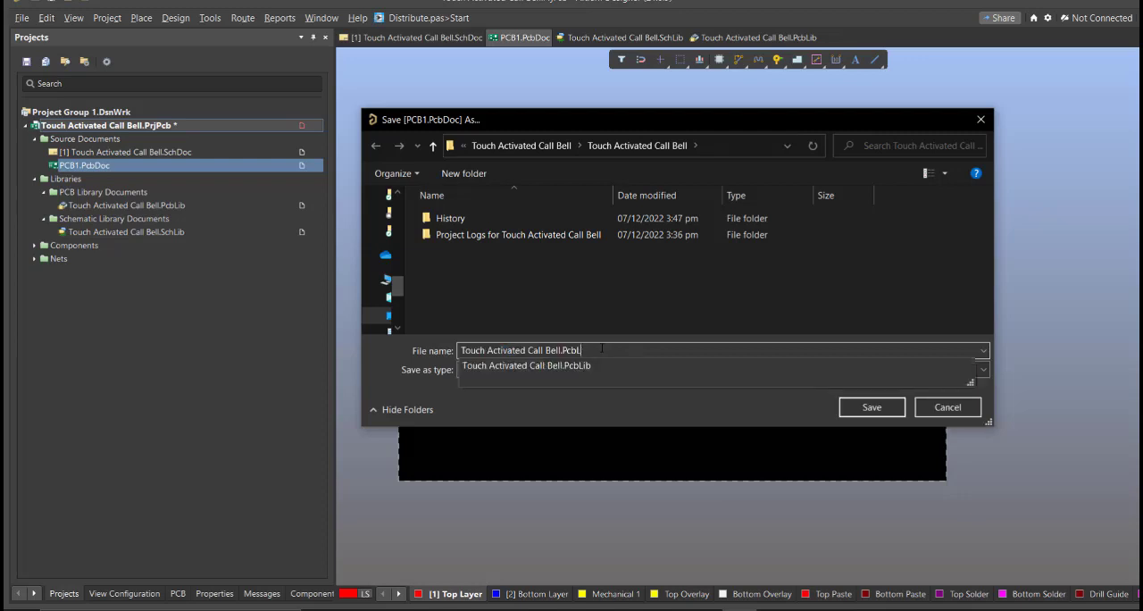
pyautogui.press('BackSpace')
pyautogui.press('BackSpace')
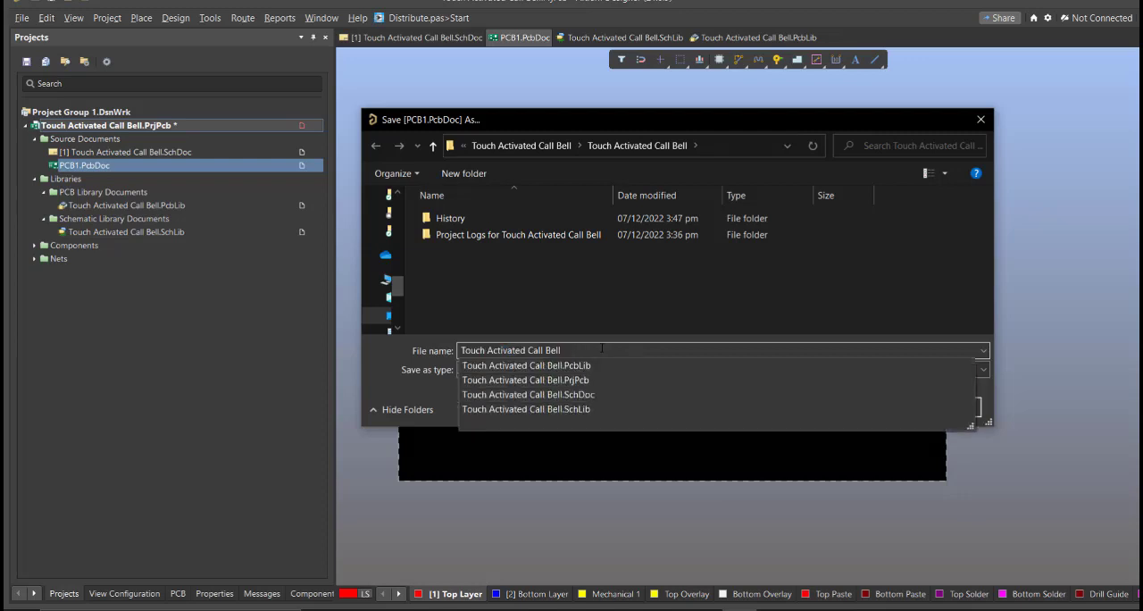
pyautogui.press('Return')
# Save the project with the new PCB document included
pyautogui.rightClick(292, 126)
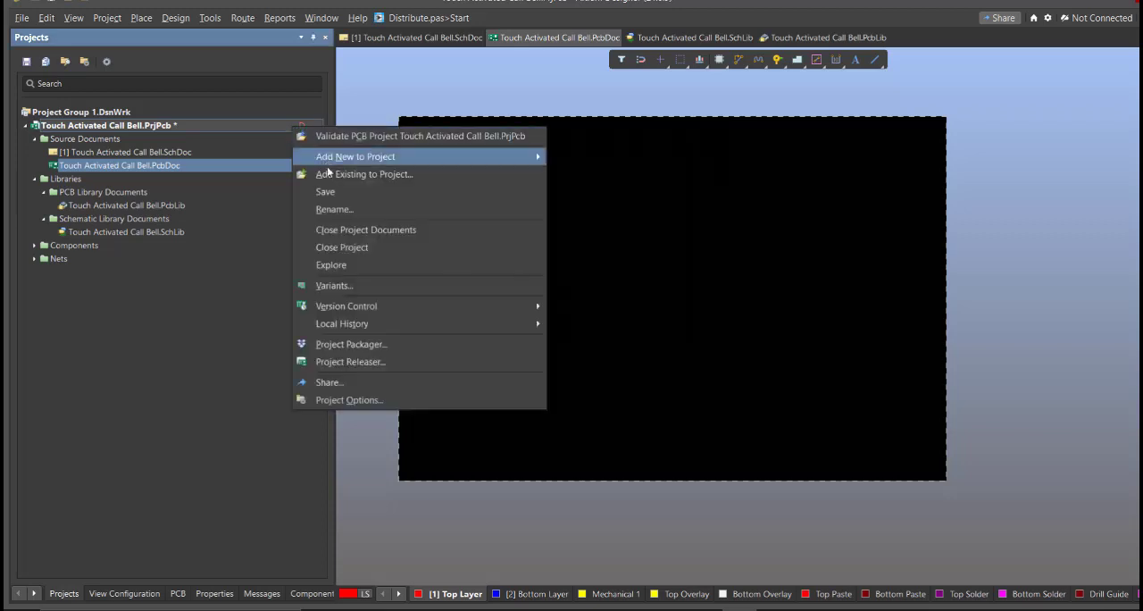
pyautogui.click(375, 192)
pyautogui.keyDown('ctrl'); pyautogui.scroll(4, 546, 296); pyautogui.keyUp('ctrl')
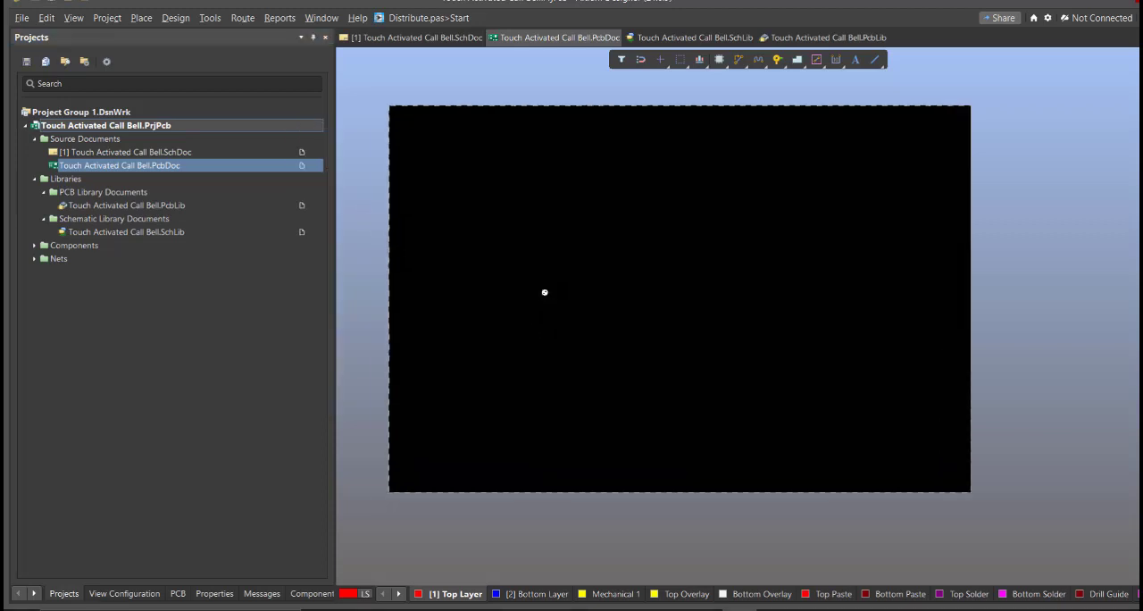
pyautogui.moveTo(545, 292); pyautogui.dragTo(545, 290, button='middle')
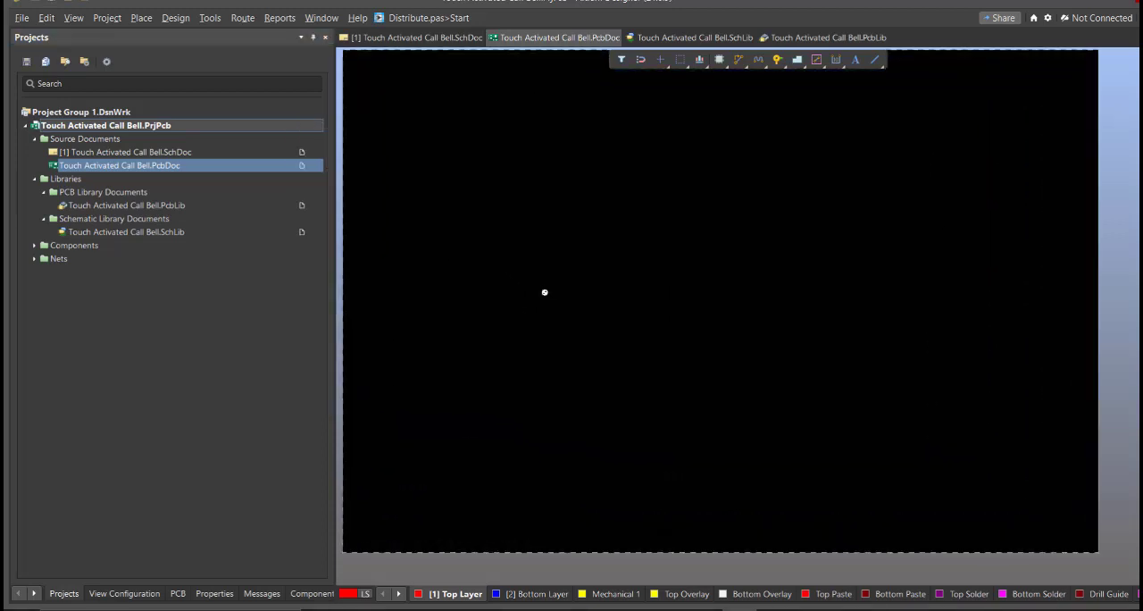
# Open the schematic document and prepare the engineering change order that updates Touch Activated Call Bell.PcbDoc
pyautogui.doubleClick(175, 154)
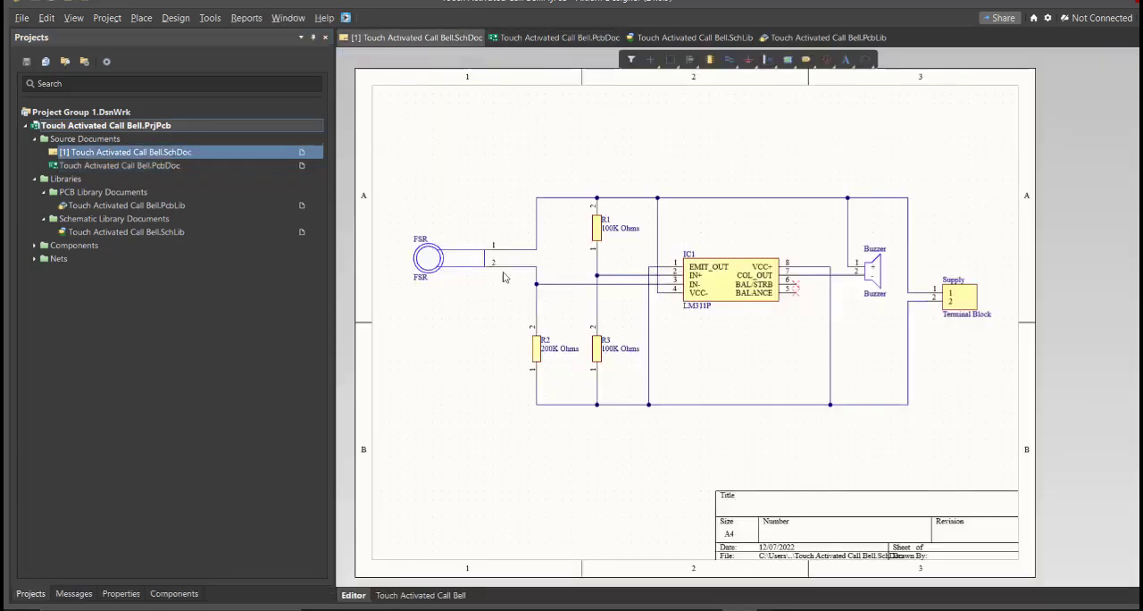
pyautogui.moveTo(522, 291); pyautogui.dragTo(533, 302, button='right')
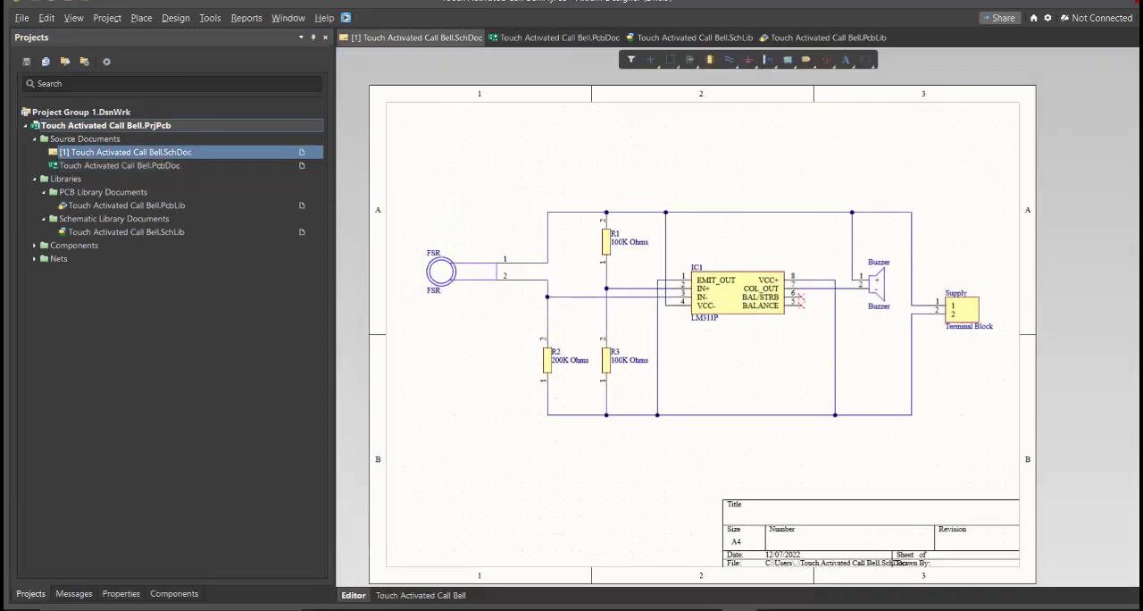
pyautogui.click(175, 19)
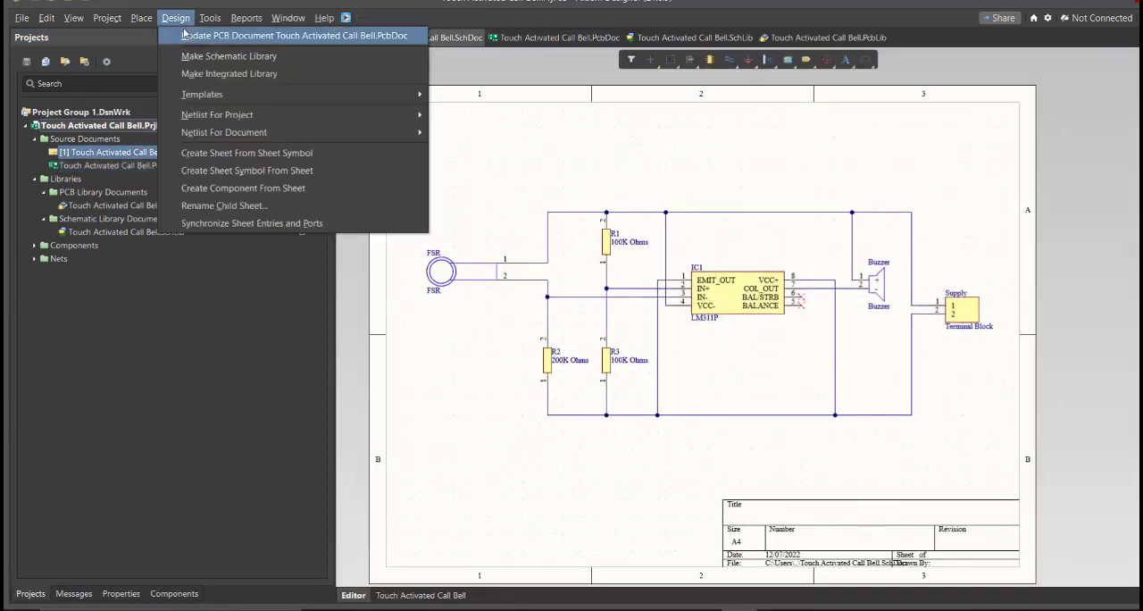
pyautogui.click(194, 39)
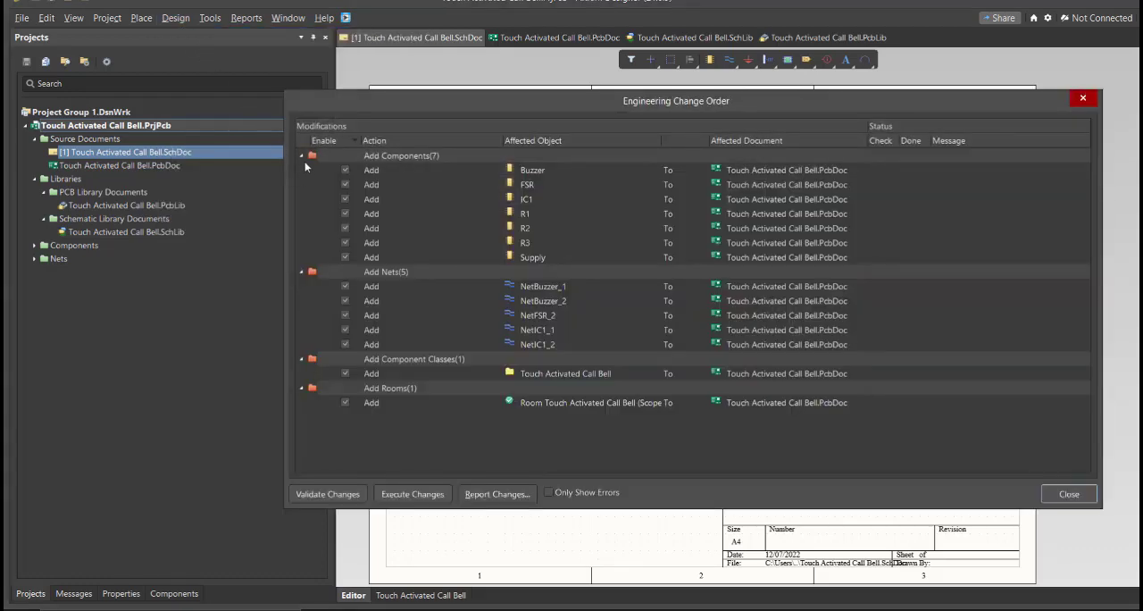
# Review the components, nets, component class and room listed in the engineering change order
pyautogui.click(481, 199)
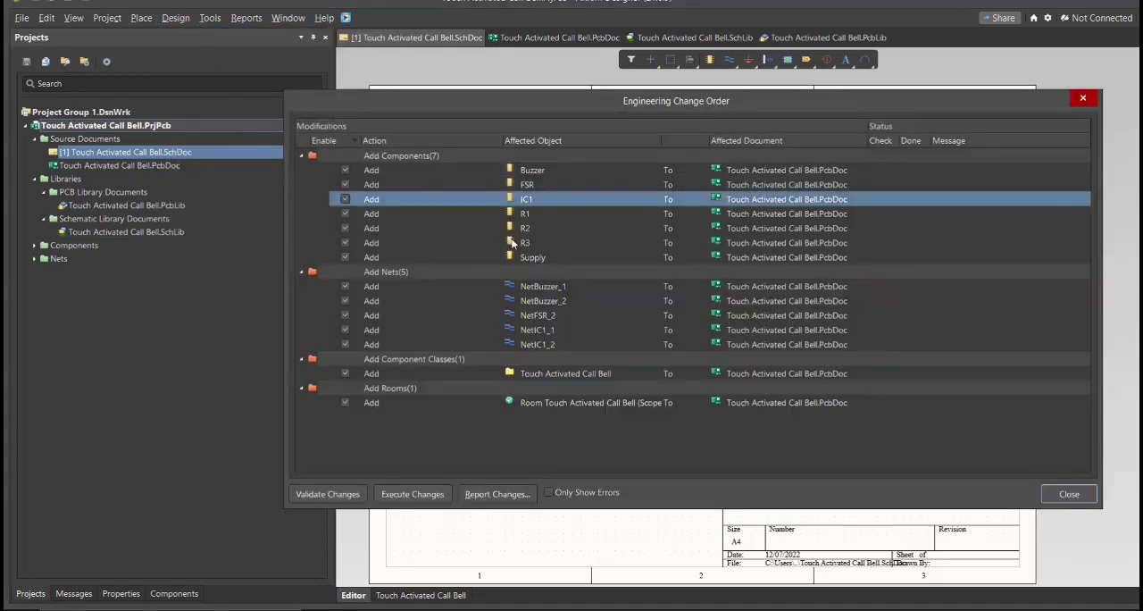
pyautogui.moveTo(630, 111)
pyautogui.mouseDown()
pyautogui.moveTo(627, 187)
pyautogui.moveTo(624, 95)
pyautogui.mouseUp()
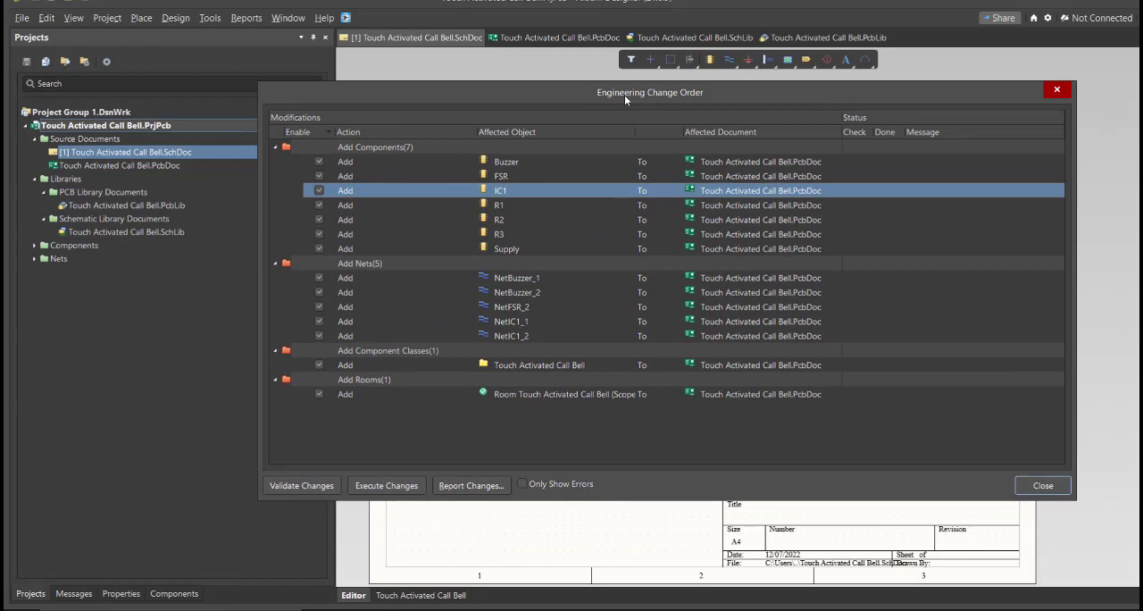
pyautogui.click(527, 171)
pyautogui.click(522, 278)
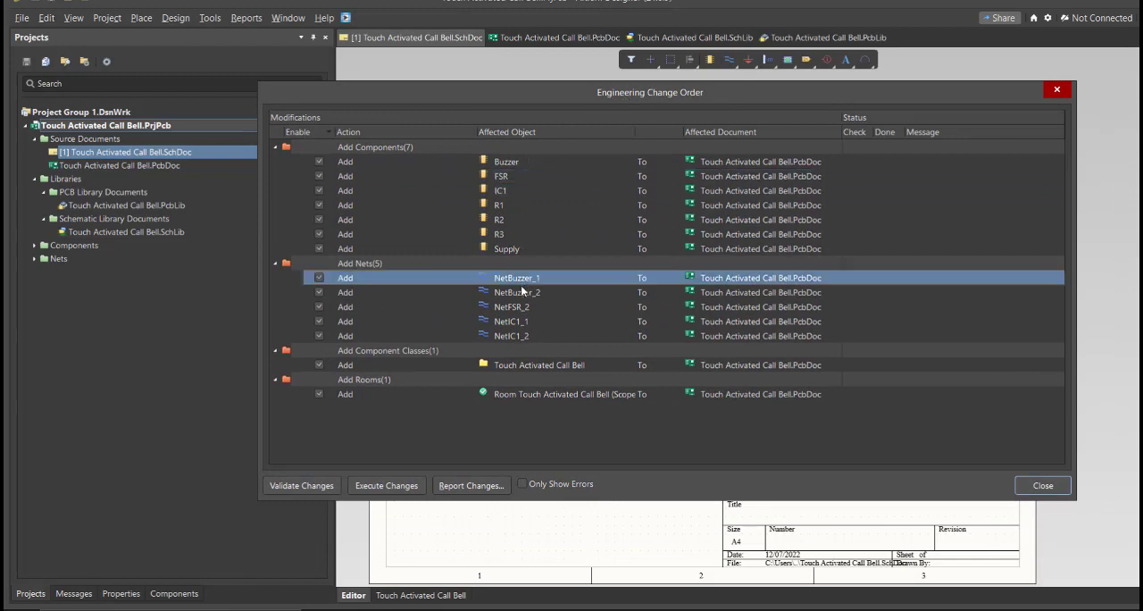
pyautogui.click(483, 364)
pyautogui.click(536, 394)
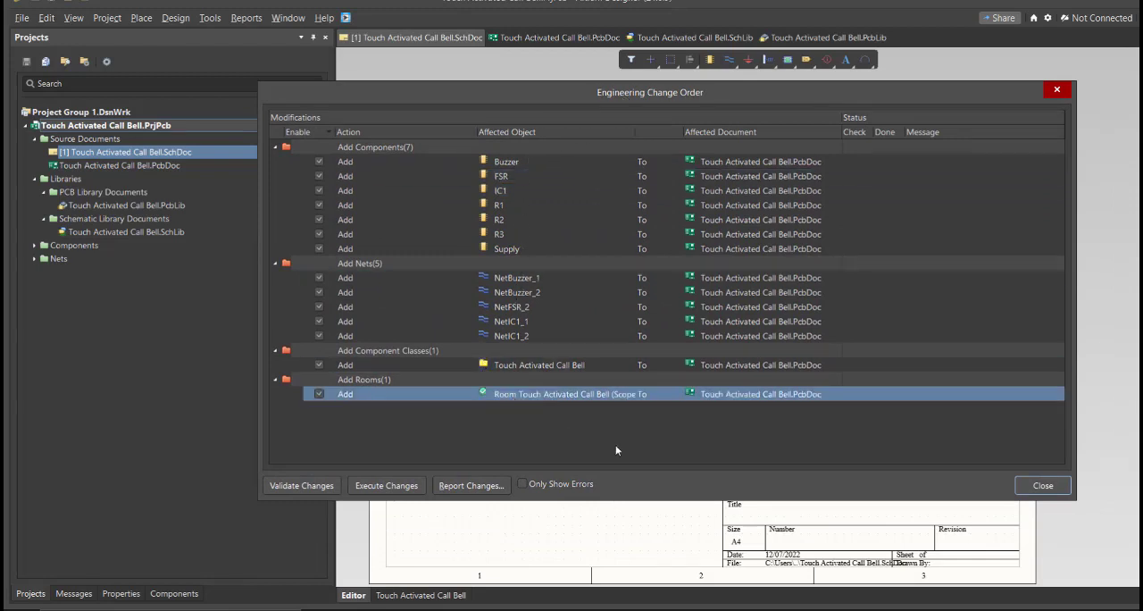
# Validate and execute all changes of the engineering change order, transferring the circuit to the PCB document
pyautogui.click(321, 487)
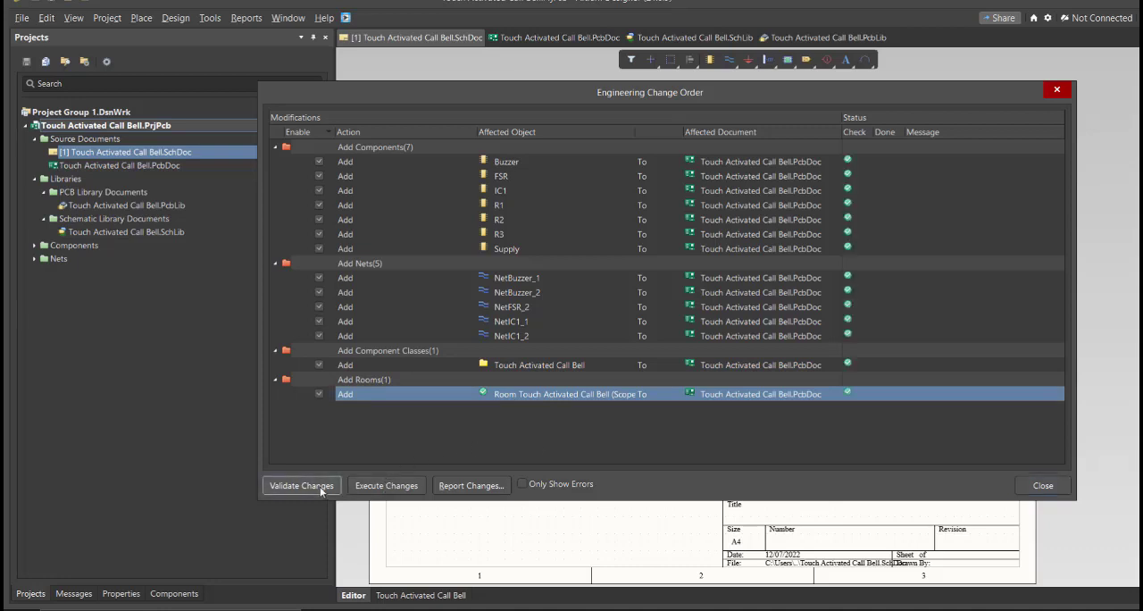
pyautogui.click(363, 488)
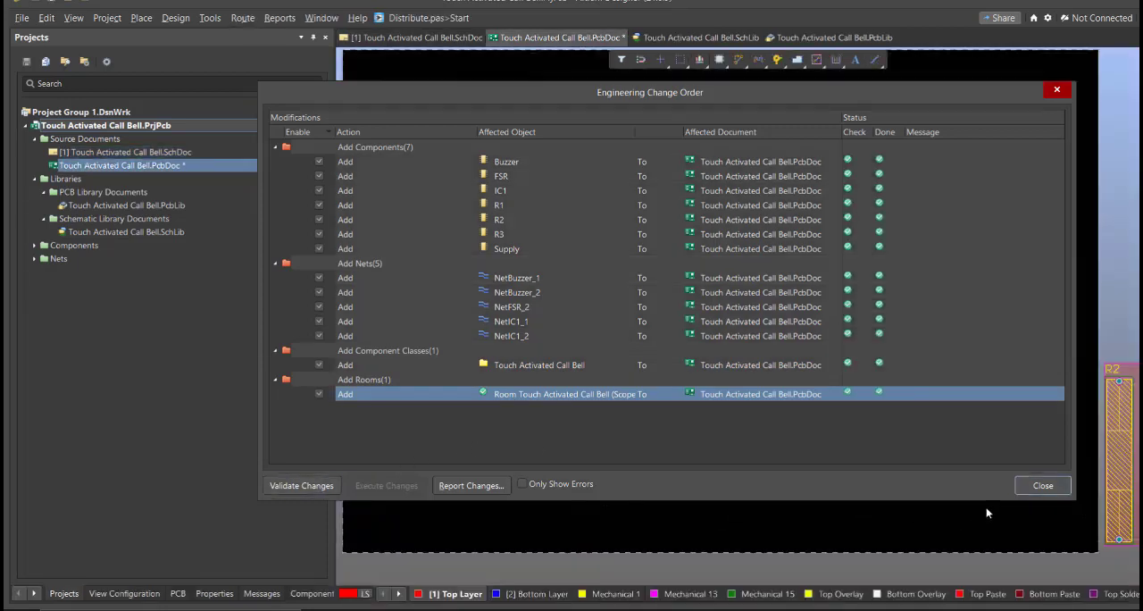
pyautogui.click(1042, 485)
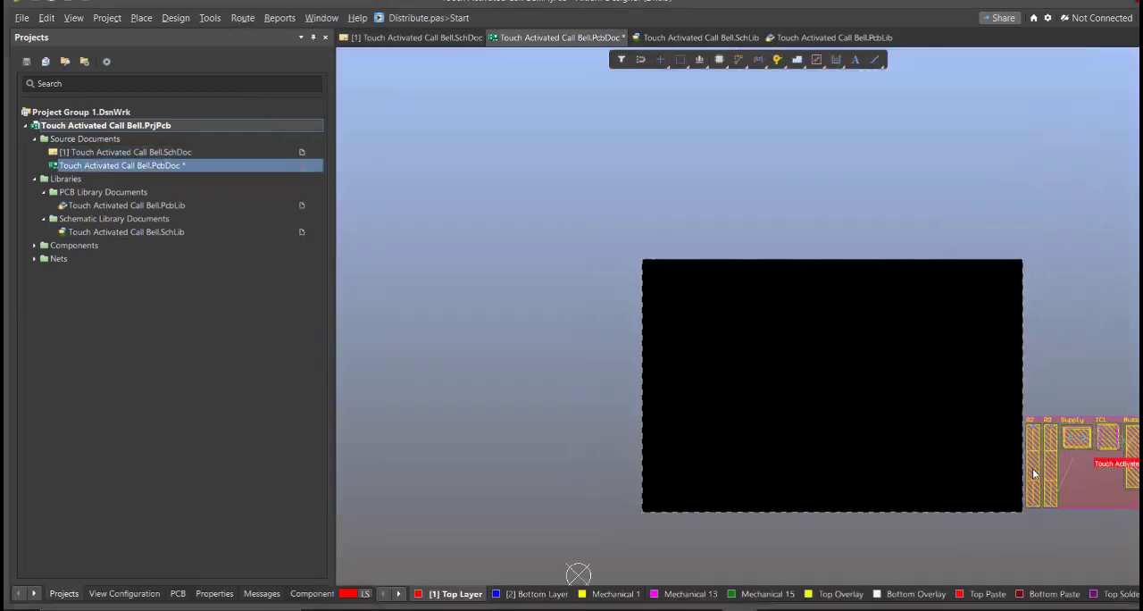
# Arrange the parts on the board: FSR above Supply and IC1, R1 to R3 upright beside them, Buzzer at the far side, logo and title above
pyautogui.moveTo(1034, 466); pyautogui.dragTo(773, 427)
pyautogui.press('space')
pyautogui.moveTo(1050, 465); pyautogui.dragTo(699, 382)
pyautogui.moveTo(1096, 435); pyautogui.dragTo(743, 416)
pyautogui.moveTo(384, 398); pyautogui.dragTo(553, 352, button='right')
pyautogui.moveTo(552, 316); pyautogui.dragTo(1109, 332)
pyautogui.scroll(-1, 1031, 378)
pyautogui.hscroll(1, 1030, 377)
pyautogui.moveTo(546, 357); pyautogui.dragTo(1031, 356)
pyautogui.keyDown('ctrl'); pyautogui.scroll(2, 1030, 374); pyautogui.keyUp('ctrl')
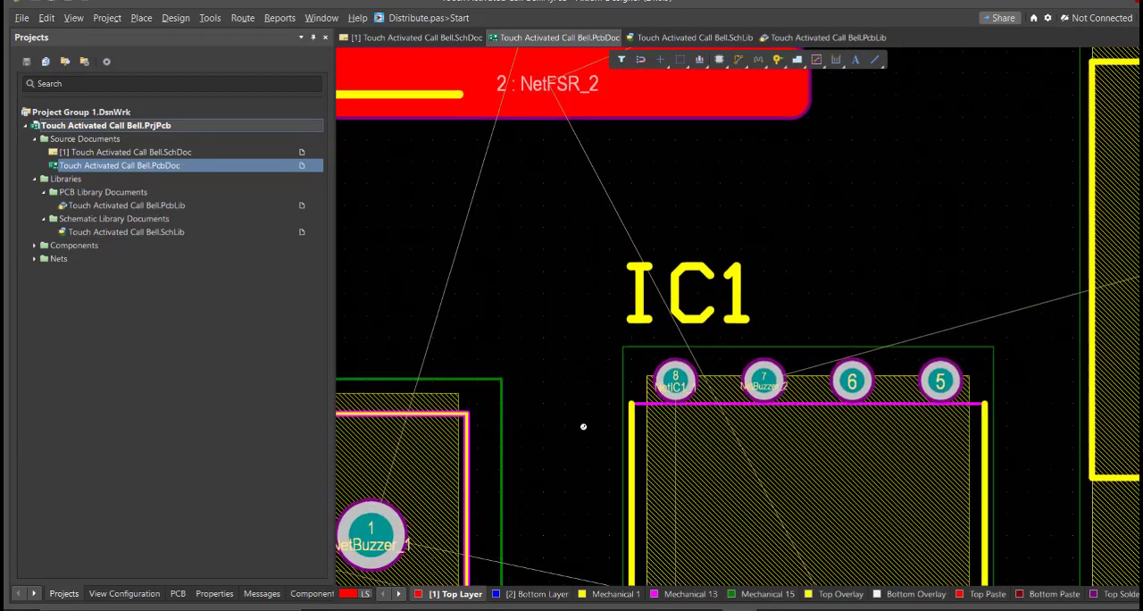
pyautogui.keyDown('ctrl'); pyautogui.scroll(-6, 584, 427); pyautogui.keyUp('ctrl')
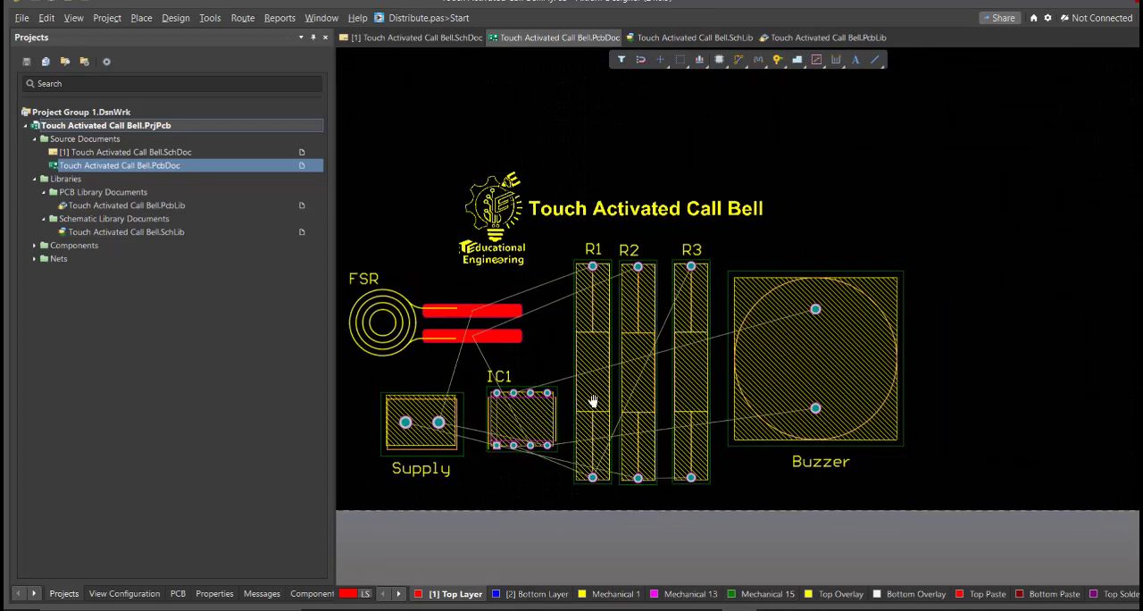
# Edit the board shape, pulling its right and top edges in close around the placed components
pyautogui.keyDown('ctrl'); pyautogui.scroll(-3, 645, 429); pyautogui.keyUp('ctrl')
pyautogui.press('3')
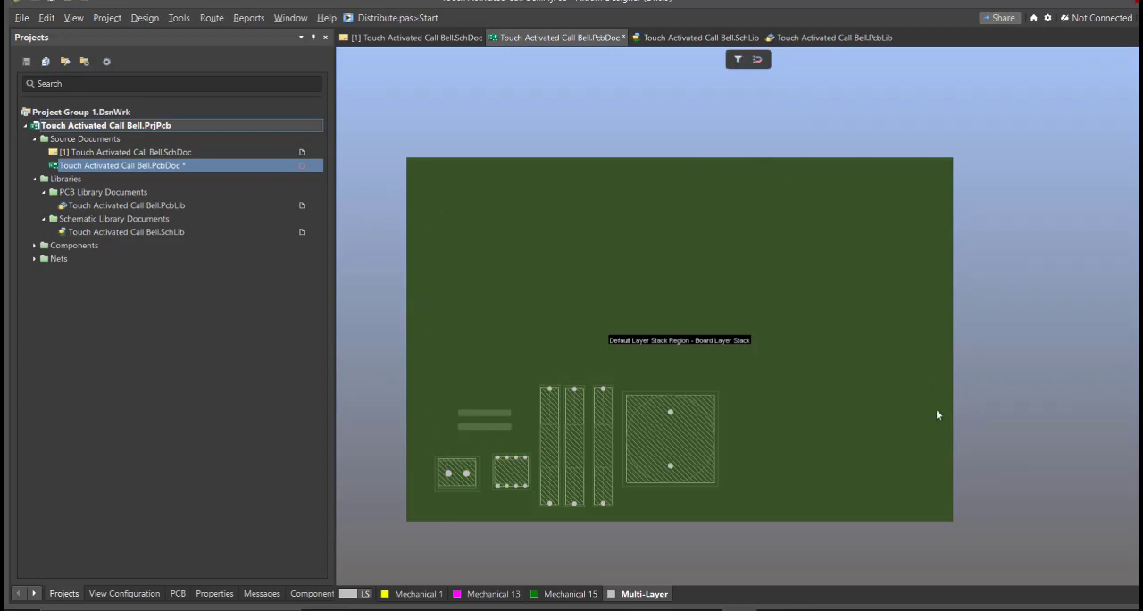
pyautogui.moveTo(938, 447); pyautogui.dragTo(897, 466, button='right')
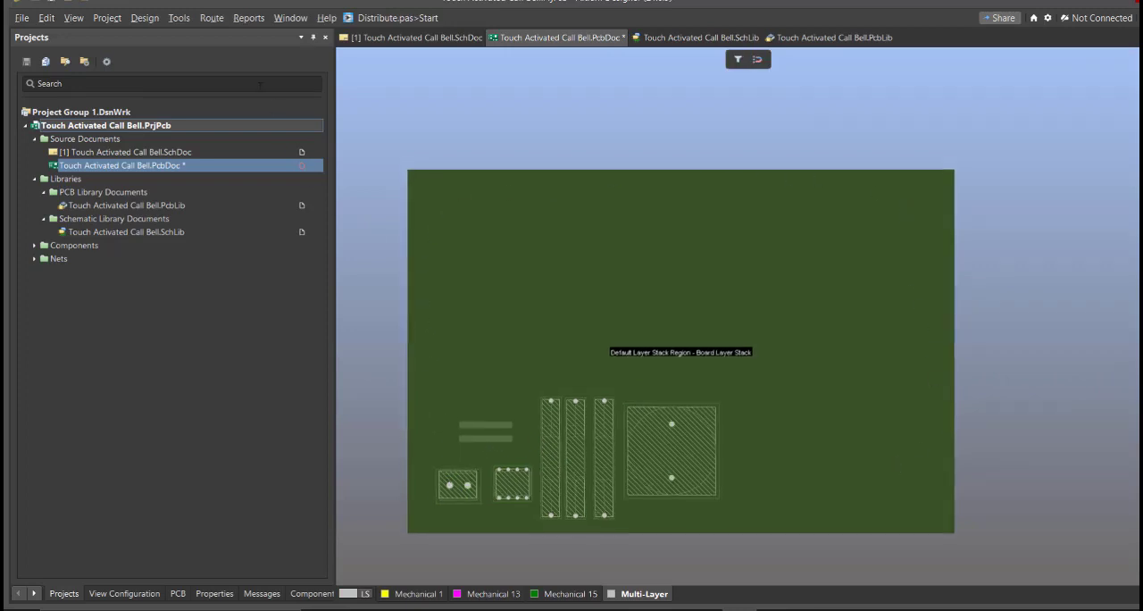
pyautogui.click(147, 18)
pyautogui.click(194, 96)
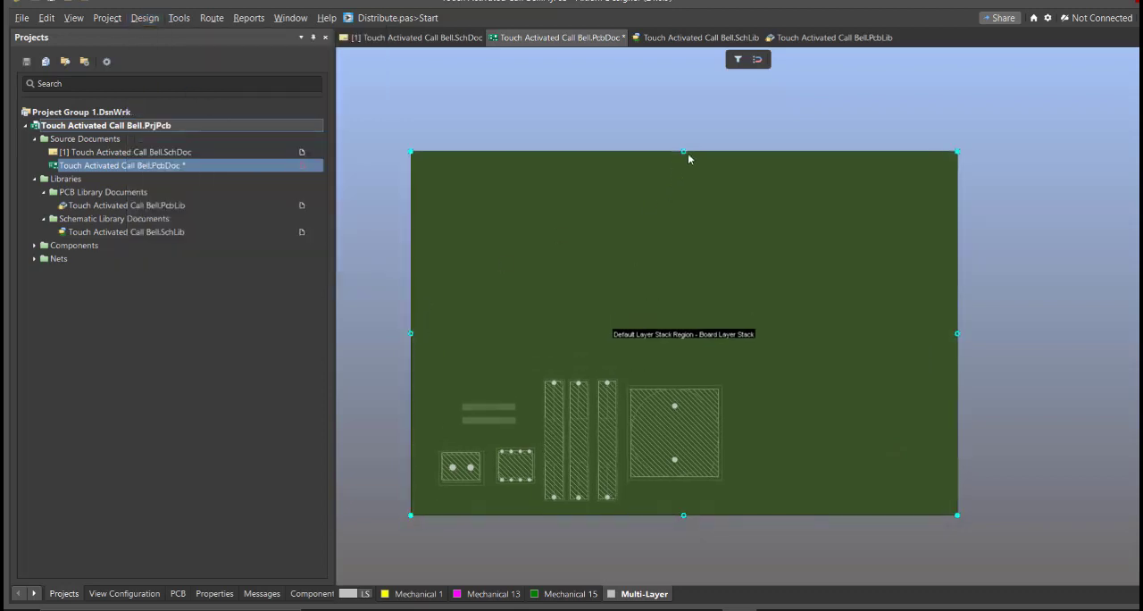
pyautogui.moveTo(958, 334); pyautogui.dragTo(735, 355)
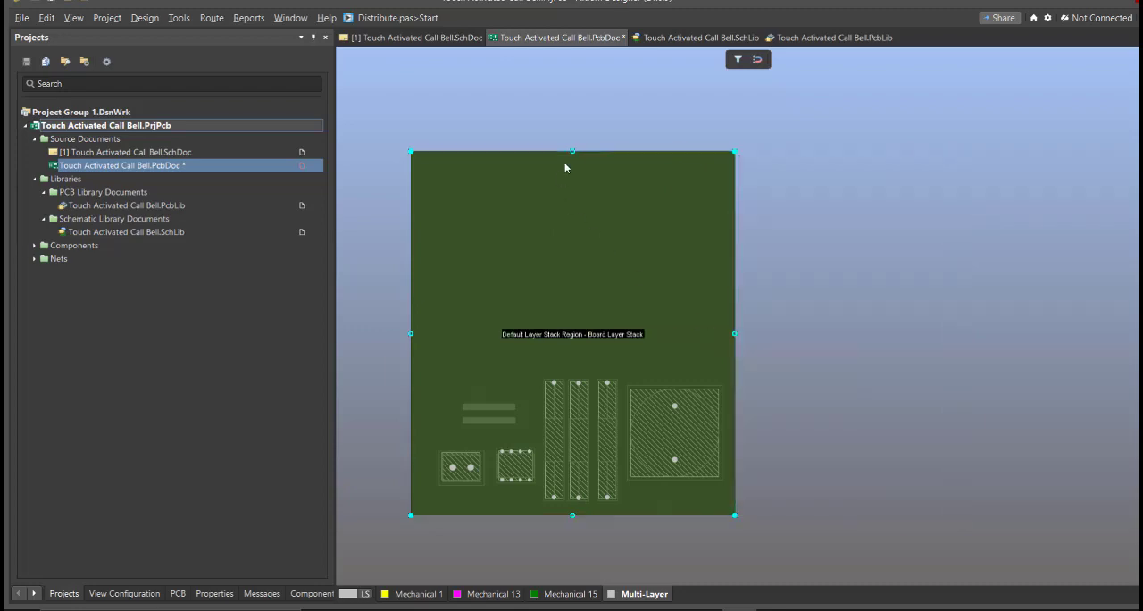
pyautogui.moveTo(573, 151); pyautogui.dragTo(590, 324)
pyautogui.press('2')
# Lower the board's top edge slightly, closer to the logo and title text
pyautogui.keyDown('ctrl'); pyautogui.scroll(2, 578, 347); pyautogui.keyUp('ctrl')
pyautogui.moveTo(559, 363); pyautogui.dragTo(638, 323, button='right')
pyautogui.press('1')
pyautogui.rightClick(638, 323)
pyautogui.press('e')
pyautogui.moveTo(656, 267); pyautogui.dragTo(657, 288)
pyautogui.press('2')
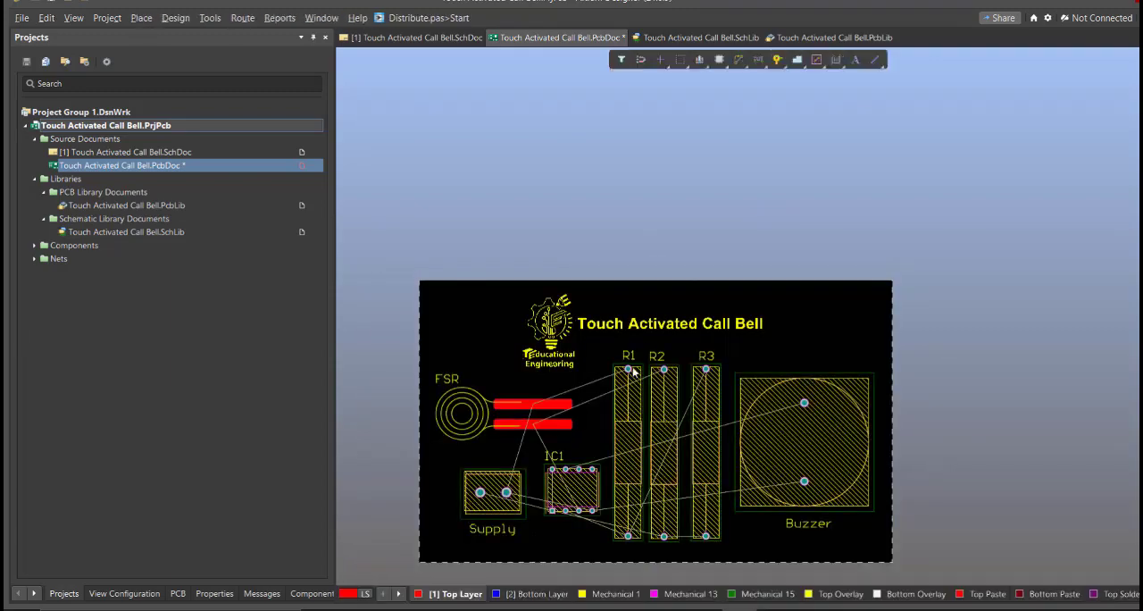
# Start interactive routing at Supply pad 2 and set the Width rule's minimum and remaining track width constraints to 30 mil
pyautogui.moveTo(775, 358); pyautogui.dragTo(776, 355, button='middle')
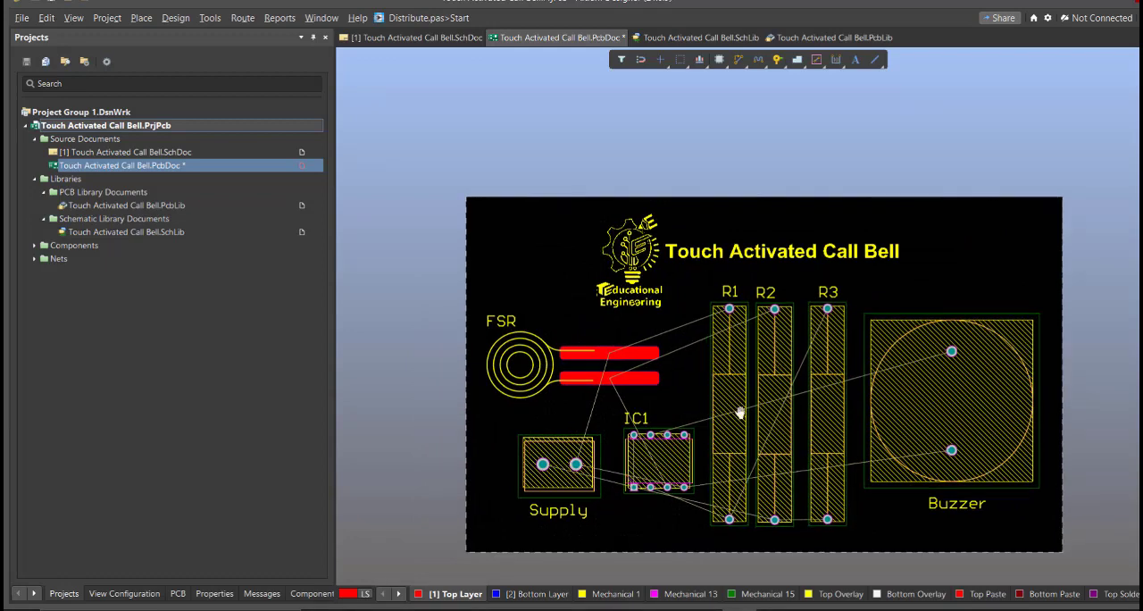
pyautogui.moveTo(741, 412); pyautogui.dragTo(719, 389, button='right')
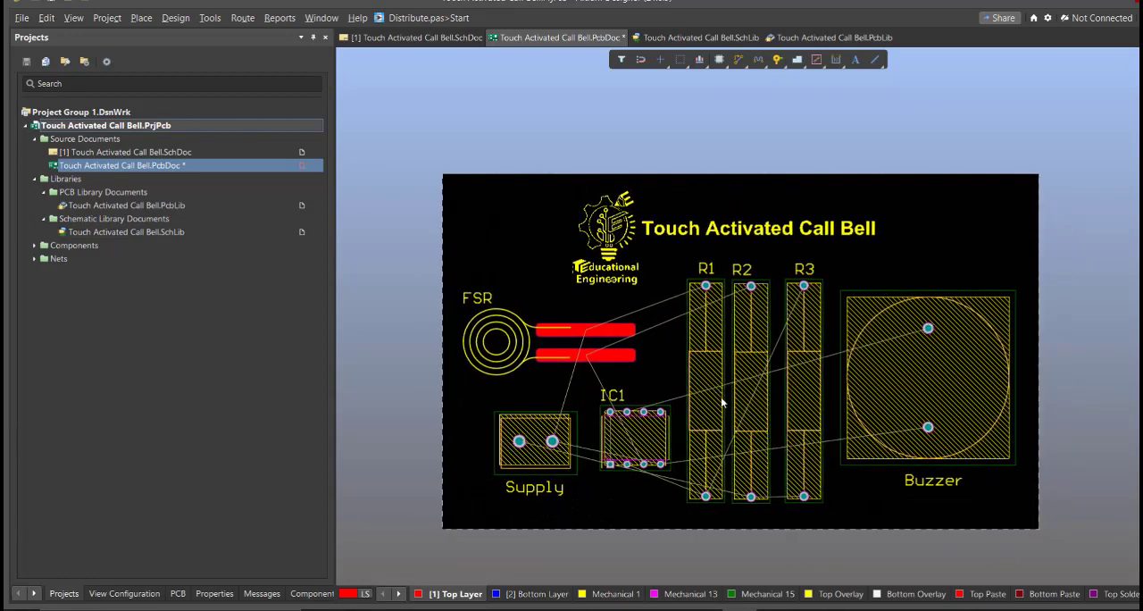
pyautogui.moveTo(682, 384); pyautogui.dragTo(674, 379, button='right')
pyautogui.moveTo(674, 378); pyautogui.dragTo(675, 373, button='middle')
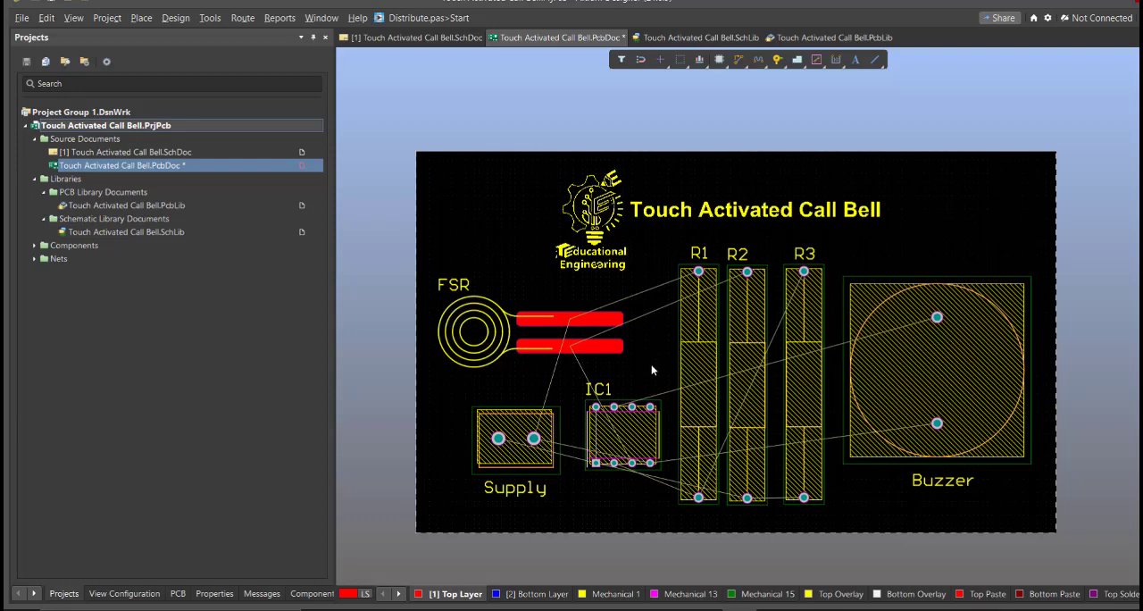
pyautogui.scroll(-2, 651, 363)
pyautogui.click(243, 18)
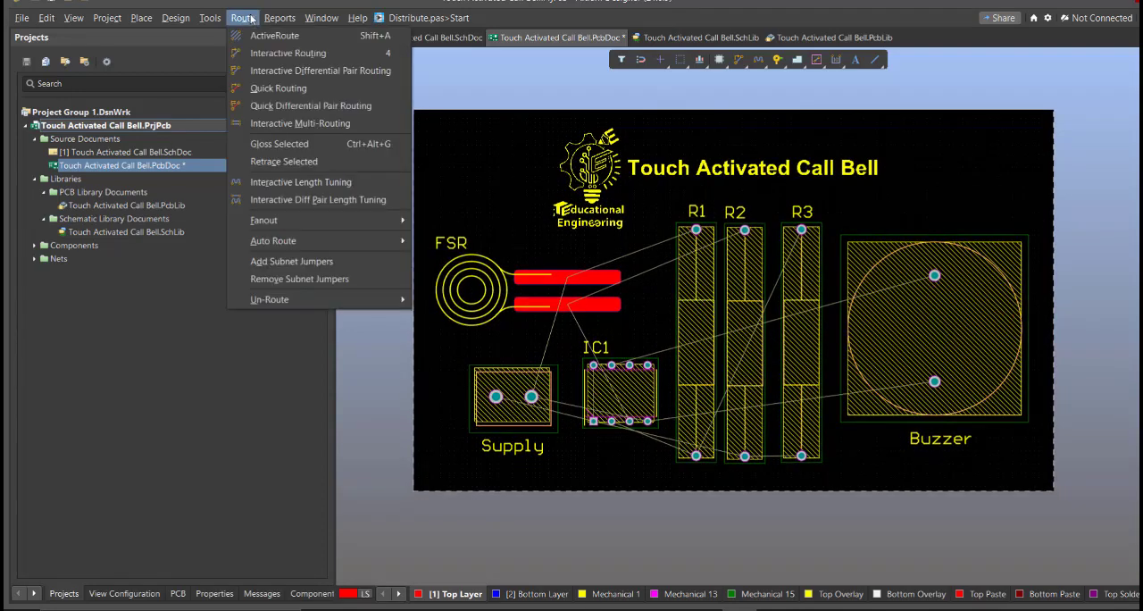
pyautogui.click(278, 53)
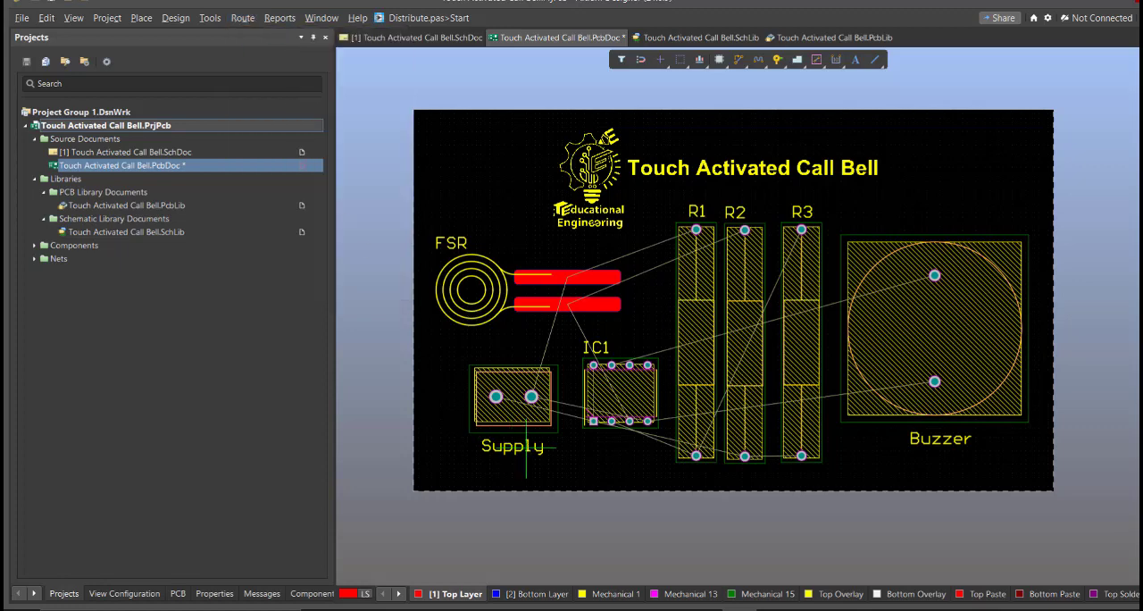
pyautogui.keyDown('ctrl'); pyautogui.scroll(2, 527, 443); pyautogui.keyUp('ctrl')
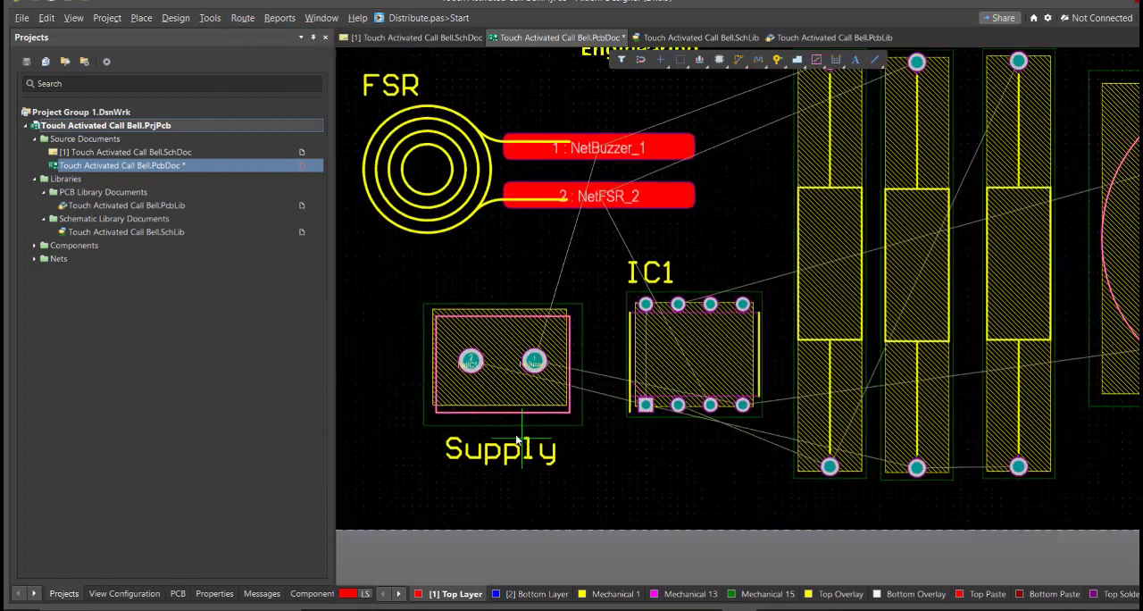
pyautogui.click(471, 360)
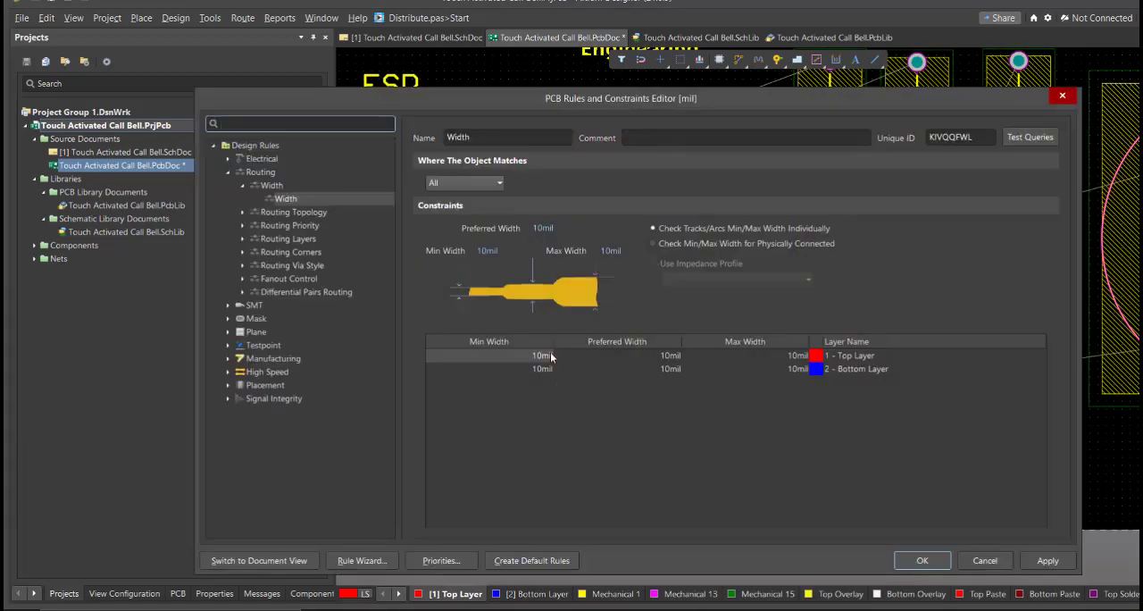
pyautogui.click(550, 352)
pyautogui.write('30')
pyautogui.press('Tab')
pyautogui.write('30')
pyautogui.press('Tab')
pyautogui.write('30')
pyautogui.press('Return')
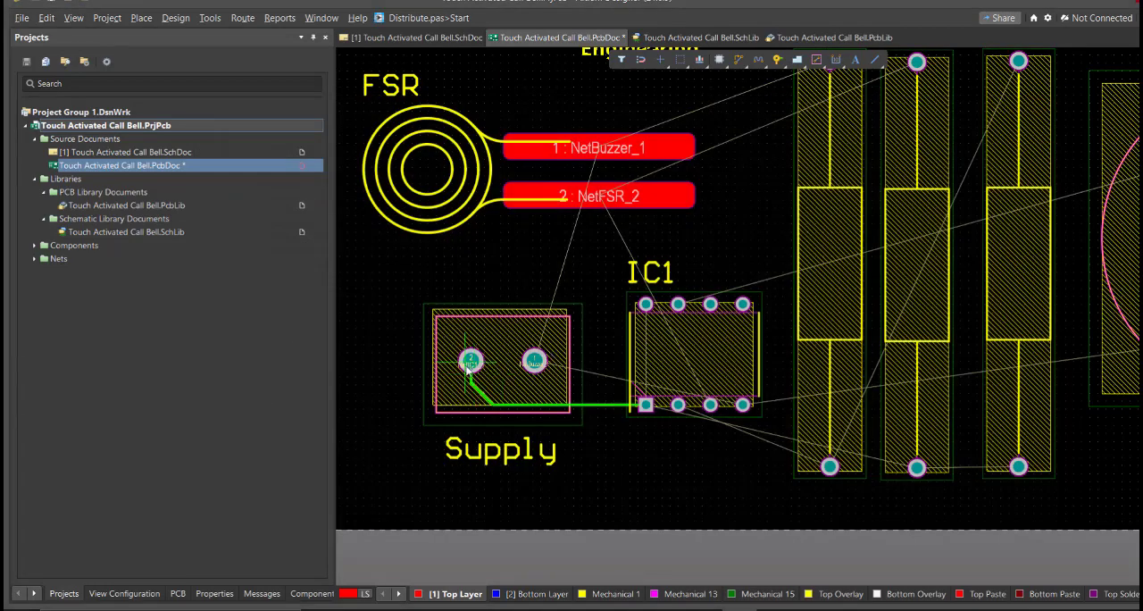
# Route Supply pad 2 to IC1 pin 1 and on to R2's lower pad, and IC1 pin 2 to R1's lower pad
pyautogui.click(471, 360)
pyautogui.click(646, 404)
pyautogui.click(646, 405)
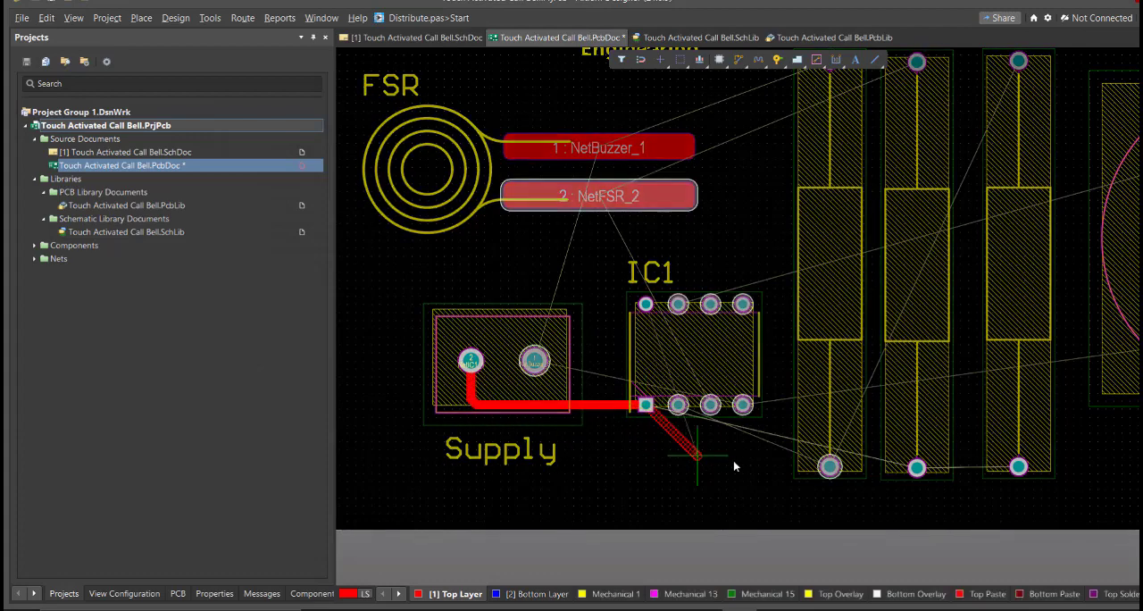
pyautogui.click(852, 498)
pyautogui.click(918, 467)
pyautogui.click(830, 467)
pyautogui.keyDown('ctrl'); pyautogui.scroll(2, 710, 434); pyautogui.keyUp('ctrl')
pyautogui.click(662, 390)
pyautogui.keyDown('ctrl'); pyautogui.scroll(-4, 770, 386); pyautogui.keyUp('ctrl')
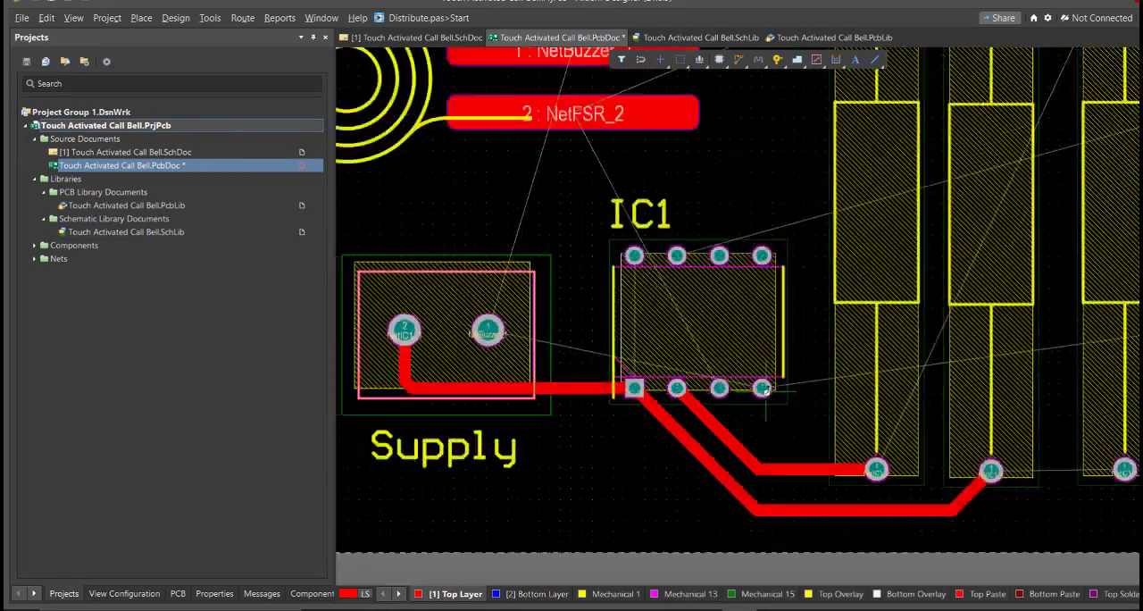
# Route Supply pad 1 up to FSR pad 1 on the Top Layer, passing through the FSR's circular outline
pyautogui.click(570, 348)
pyautogui.moveTo(572, 276); pyautogui.dragTo(704, 363, button='right')
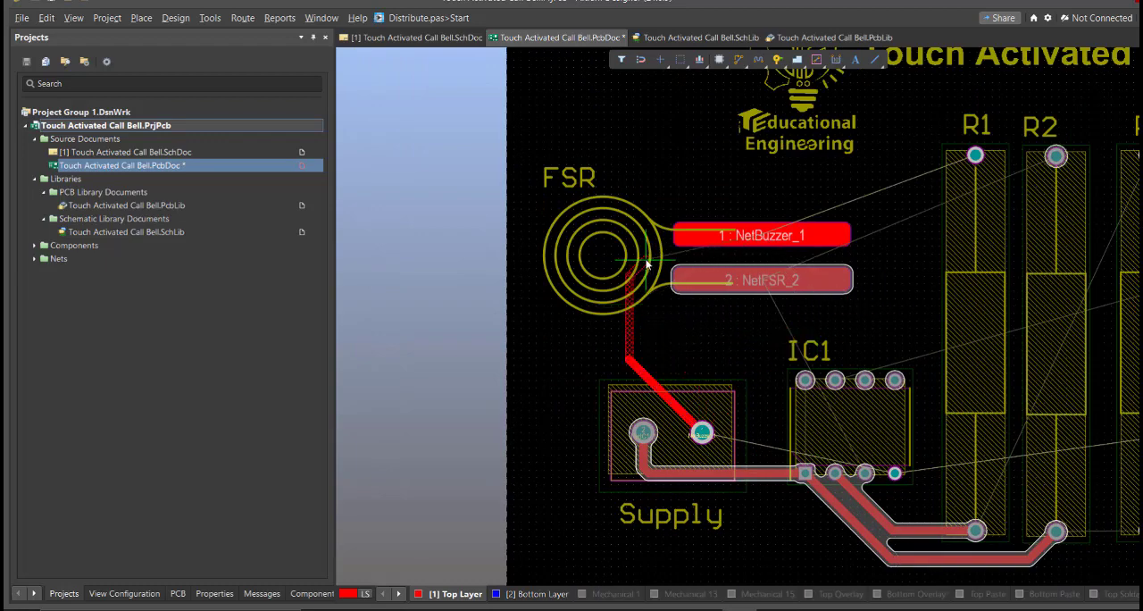
pyautogui.click(731, 238)
pyautogui.click(731, 238)
pyautogui.click(631, 288)
pyautogui.moveTo(694, 343); pyautogui.dragTo(607, 300, button='right')
# Route FSR pad 2 to IC1 pin 3, bringing the track down between Supply and IC1
pyautogui.keyDown('ctrl'); pyautogui.scroll(1, 674, 335); pyautogui.keyUp('ctrl')
pyautogui.keyDown('ctrl'); pyautogui.scroll(2, 743, 423); pyautogui.keyUp('ctrl')
pyautogui.click(811, 445)
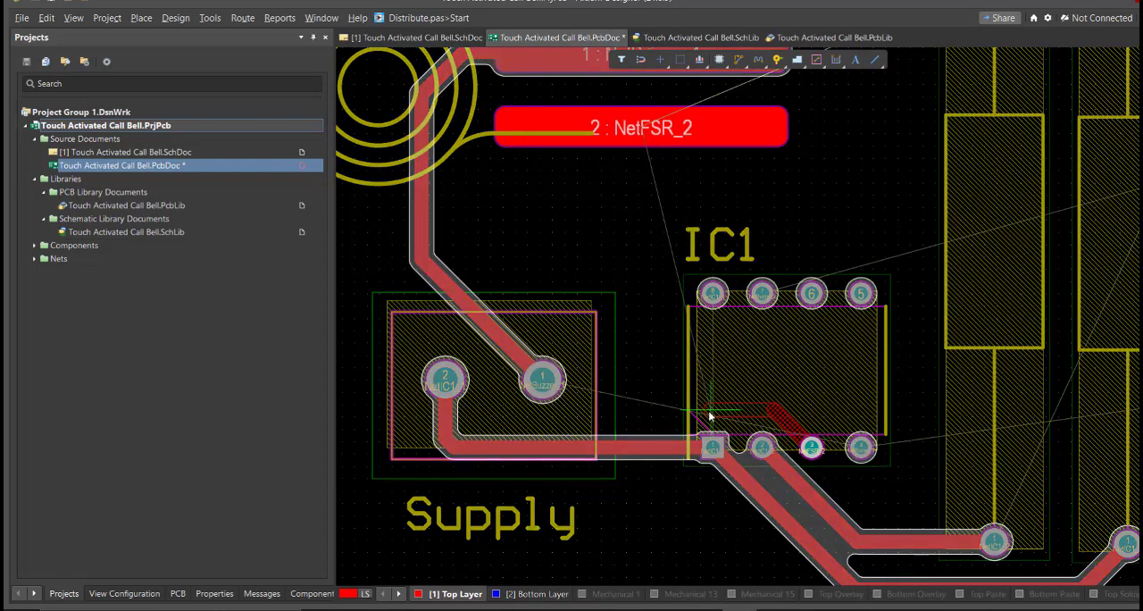
pyautogui.click(593, 354)
pyautogui.click(640, 128)
pyautogui.click(642, 336)
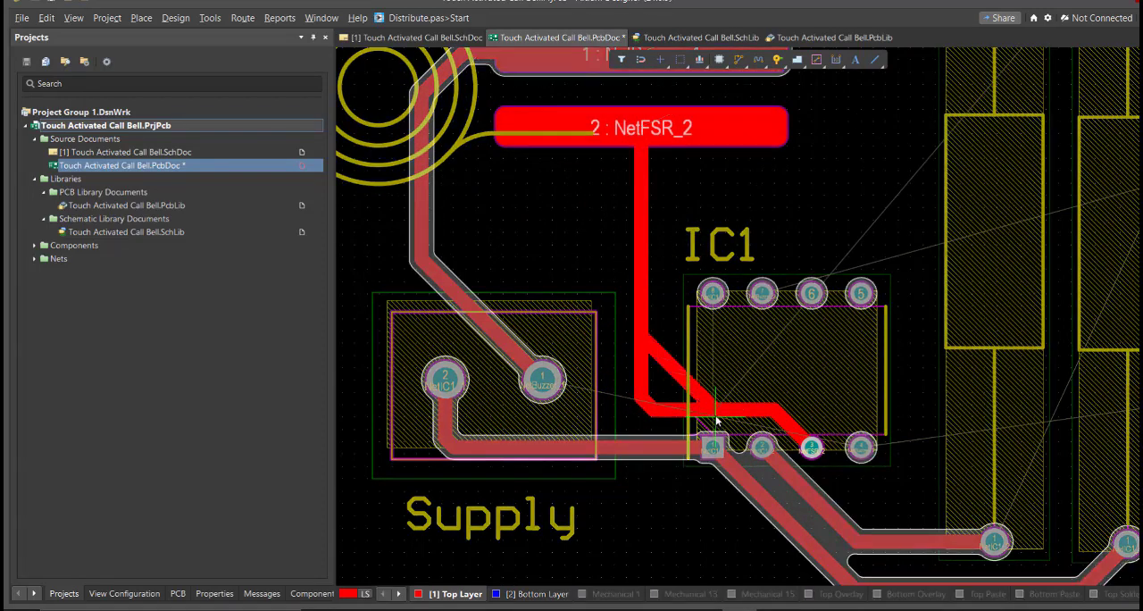
pyautogui.click(715, 412)
# Reroute the NetFSR_2 track so it leaves IC1 pin 3 straight upward and crosses the chip body further from pins 1 and 2
pyautogui.keyDown('ctrl'); pyautogui.scroll(2, 812, 462); pyautogui.keyUp('ctrl')
pyautogui.moveTo(815, 467); pyautogui.dragTo(711, 365, button='right')
pyautogui.click(705, 334)
pyautogui.click(630, 172)
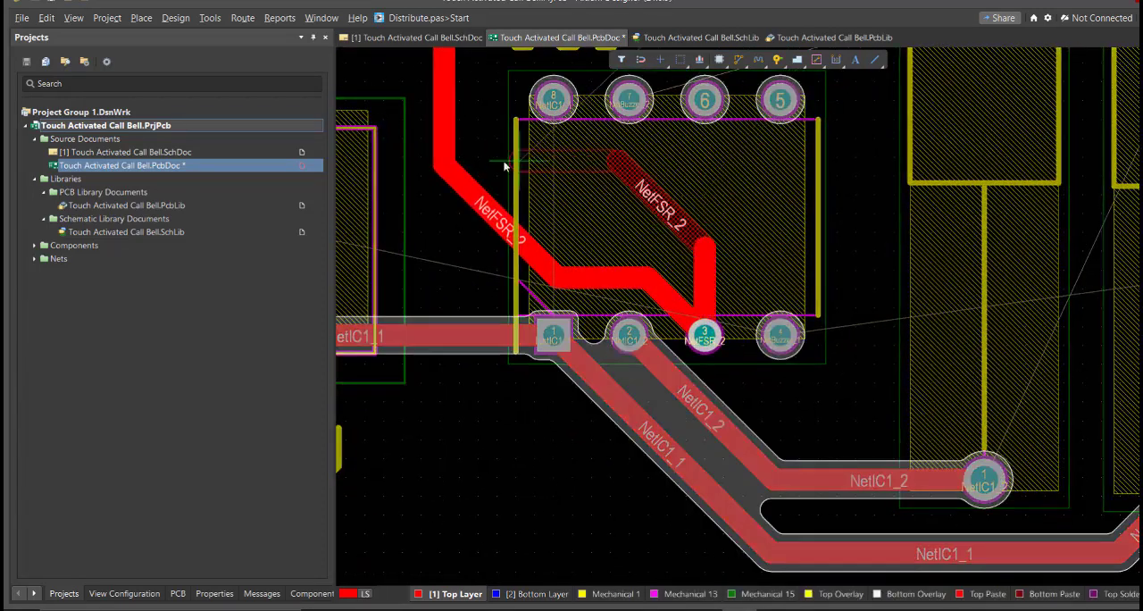
pyautogui.click(504, 162)
pyautogui.click(445, 105)
pyautogui.rightClick(446, 109)
# Reroute the NetIC1_1 and NetIC1_2 tracks to leave IC1 pins 1 and 2 straight down before turning toward the resistors
pyautogui.moveTo(583, 457); pyautogui.dragTo(738, 440, button='right')
pyautogui.click(708, 318)
pyautogui.click(806, 533)
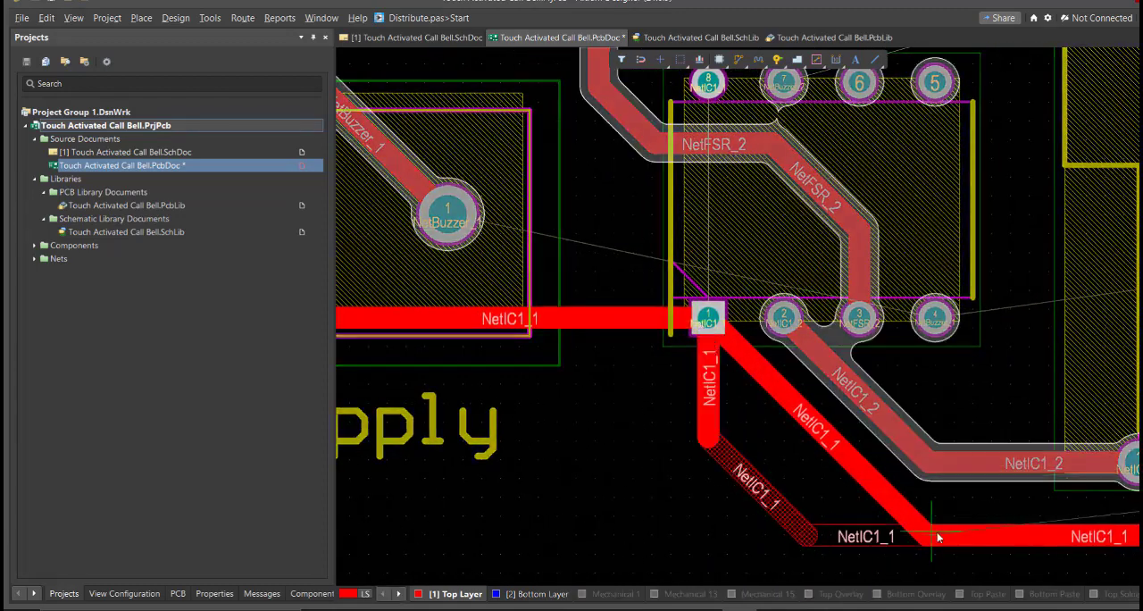
pyautogui.click(939, 534)
pyautogui.rightClick(937, 533)
pyautogui.click(783, 318)
pyautogui.click(965, 462)
pyautogui.rightClick(965, 462)
# Route Supply pad 1 to IC1 pin 4, passing between pins 2 and 3 and looping below pin 3
pyautogui.click(448, 214)
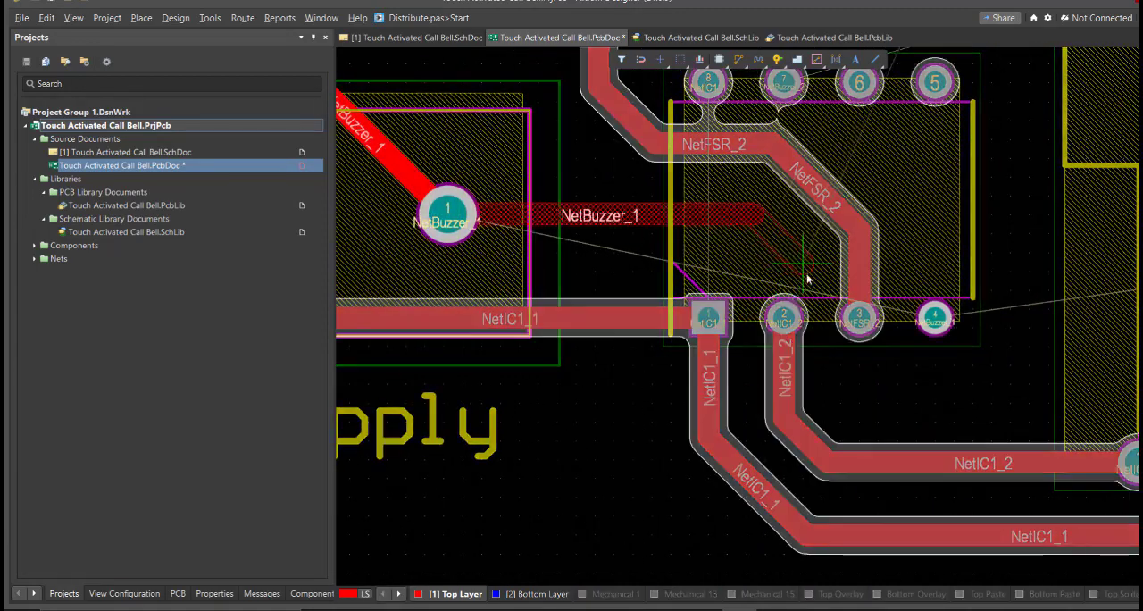
pyautogui.click(817, 276)
pyautogui.keyDown('ctrl'); pyautogui.scroll(-1, 862, 402); pyautogui.keyUp('ctrl')
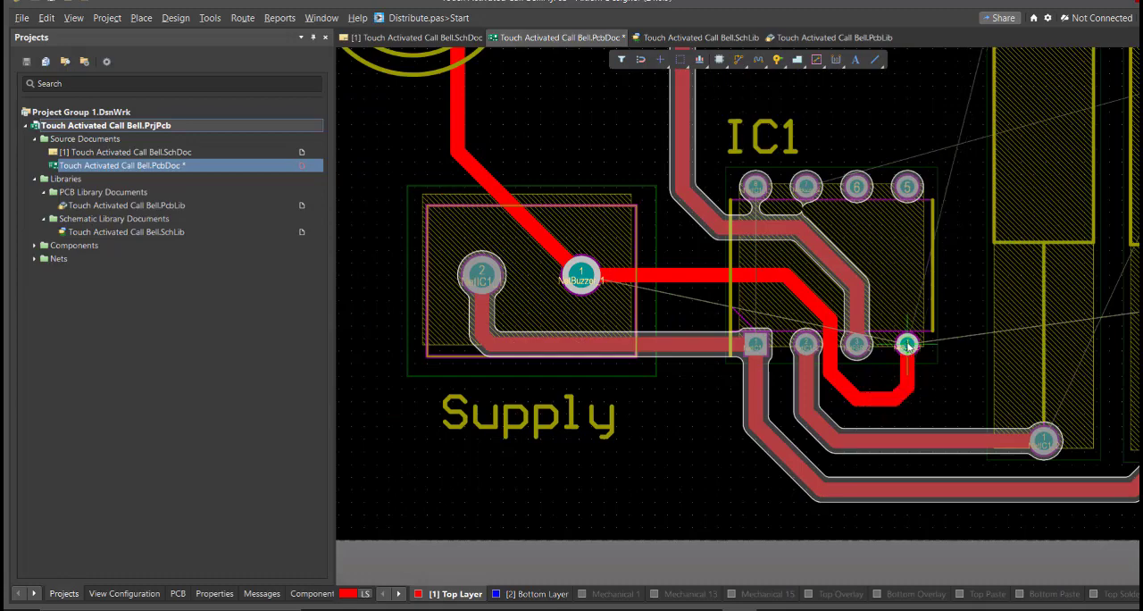
pyautogui.rightClick(908, 346)
# Route IC1 pin 4 to the Buzzer's lower pad and IC1 pin 7 to the Buzzer's upper pad
pyautogui.moveTo(929, 400); pyautogui.dragTo(558, 459, button='right')
pyautogui.keyDown('ctrl'); pyautogui.scroll(-2, 542, 418); pyautogui.keyUp('ctrl')
pyautogui.click(539, 410)
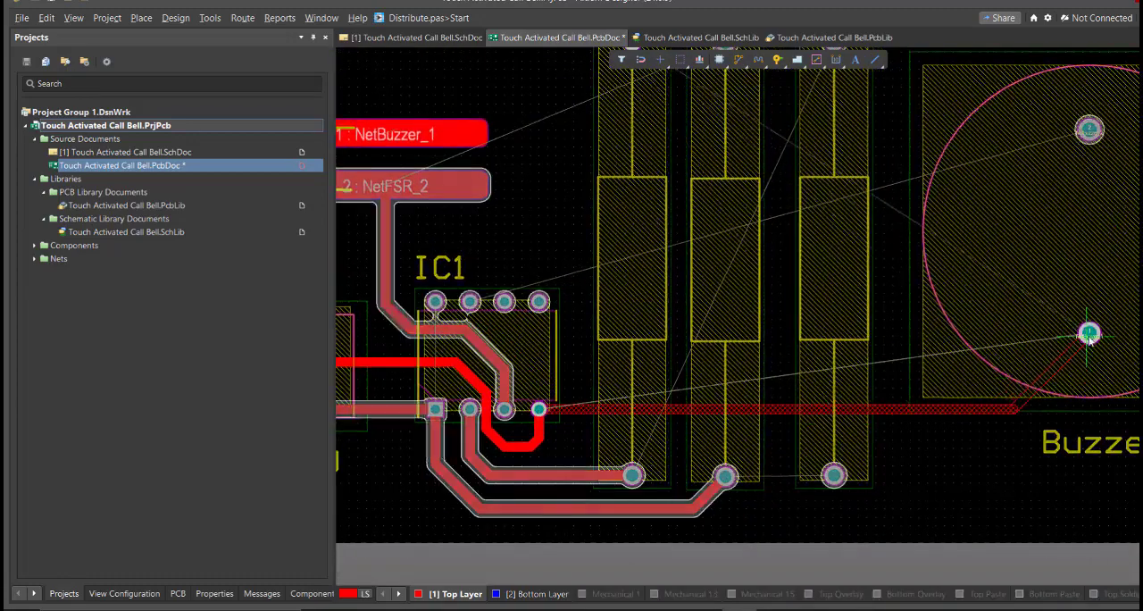
pyautogui.click(1088, 334)
pyautogui.moveTo(491, 313); pyautogui.dragTo(482, 460, button='right')
pyautogui.click(462, 448)
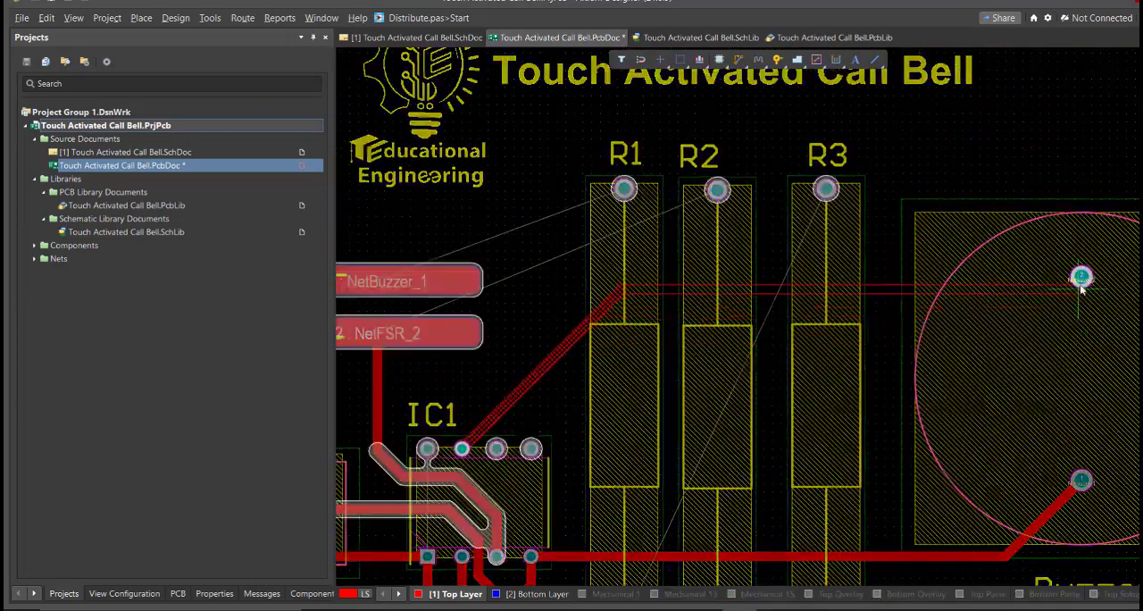
pyautogui.click(1082, 278)
pyautogui.keyDown('ctrl'); pyautogui.scroll(-2, 755, 314); pyautogui.keyUp('ctrl')
# Route FSR pad 1 to R1's upper pad and FSR pad 2 to R2's upper pad
pyautogui.keyDown('ctrl'); pyautogui.scroll(2, 542, 289); pyautogui.keyUp('ctrl')
pyautogui.click(483, 285)
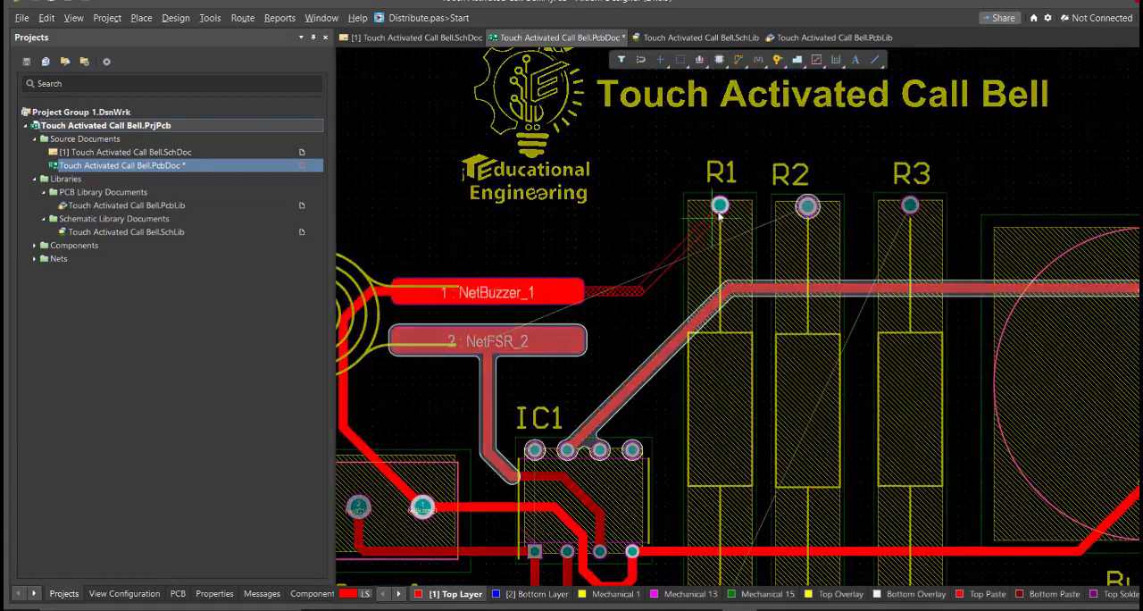
pyautogui.click(720, 205)
pyautogui.click(501, 340)
pyautogui.click(808, 208)
pyautogui.keyDown('ctrl'); pyautogui.scroll(-3, 734, 241); pyautogui.keyUp('ctrl')
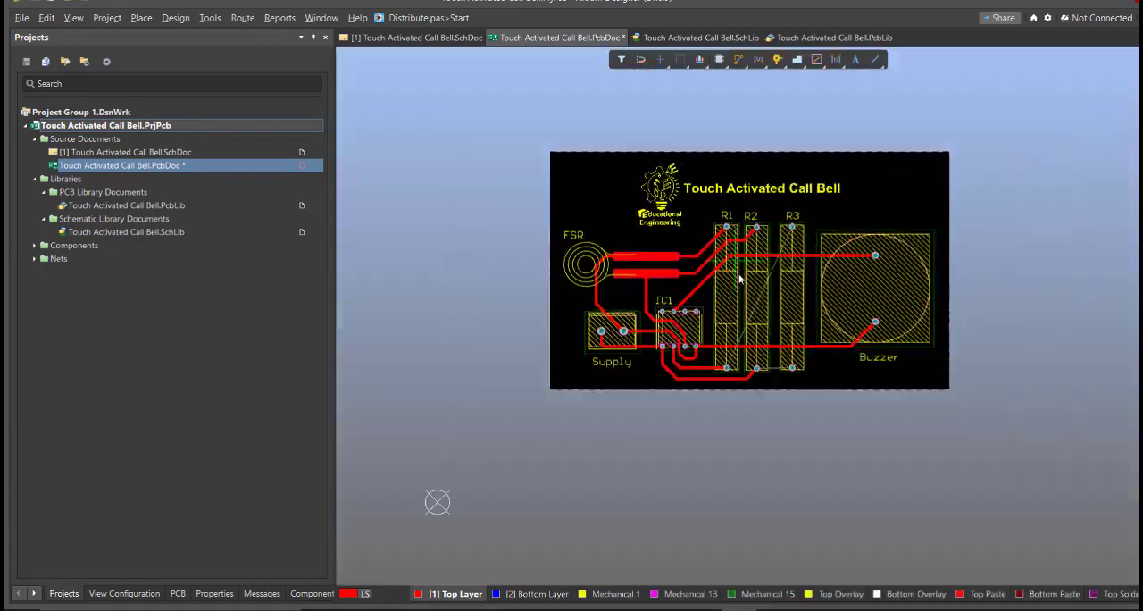
# Route R1's lower pad to R3's upper pad, leading the track around the far side of the Buzzer pads
pyautogui.keyDown('ctrl'); pyautogui.scroll(2, 804, 352); pyautogui.keyUp('ctrl')
pyautogui.moveTo(812, 361); pyautogui.dragTo(725, 407, button='right')
pyautogui.click(567, 421)
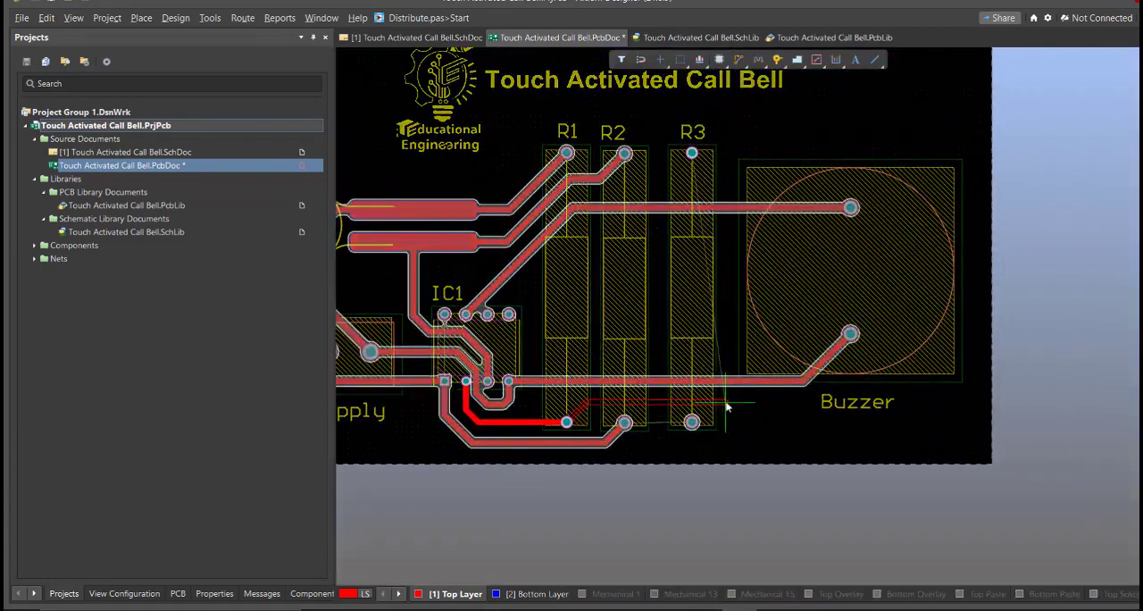
pyautogui.click(696, 152)
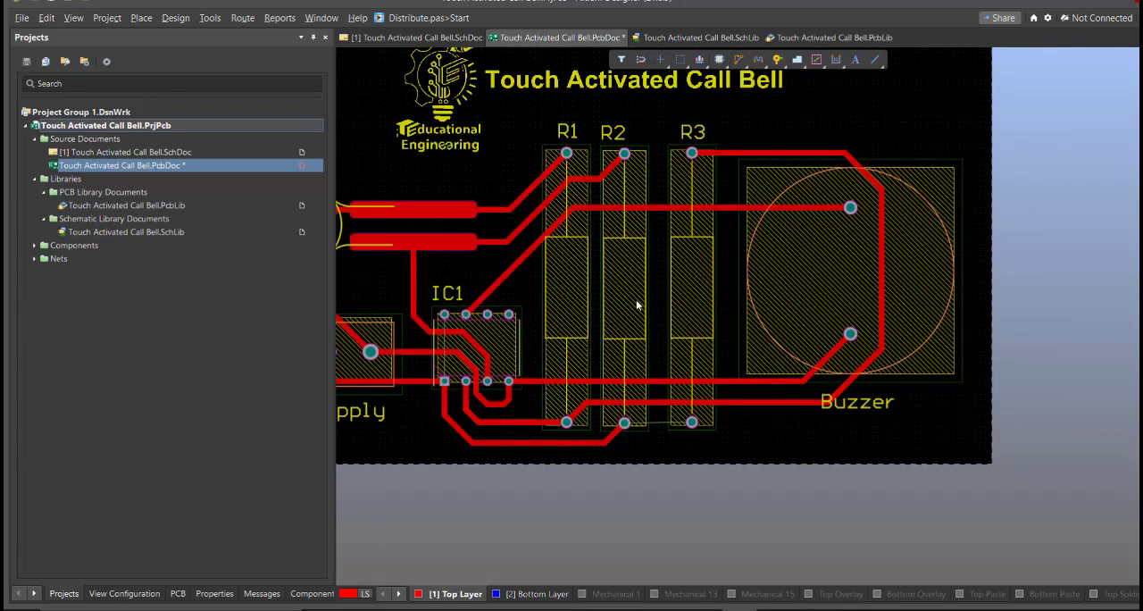
# Reroute the NetBuzzer_1 loop between IC1 pins 3 and 4 closer to the pins, away from the NetIC1_2 track
pyautogui.moveTo(726, 336); pyautogui.dragTo(784, 336, button='right')
pyautogui.keyDown('ctrl'); pyautogui.scroll(4, 511, 417); pyautogui.keyUp('ctrl')
pyautogui.click(628, 338)
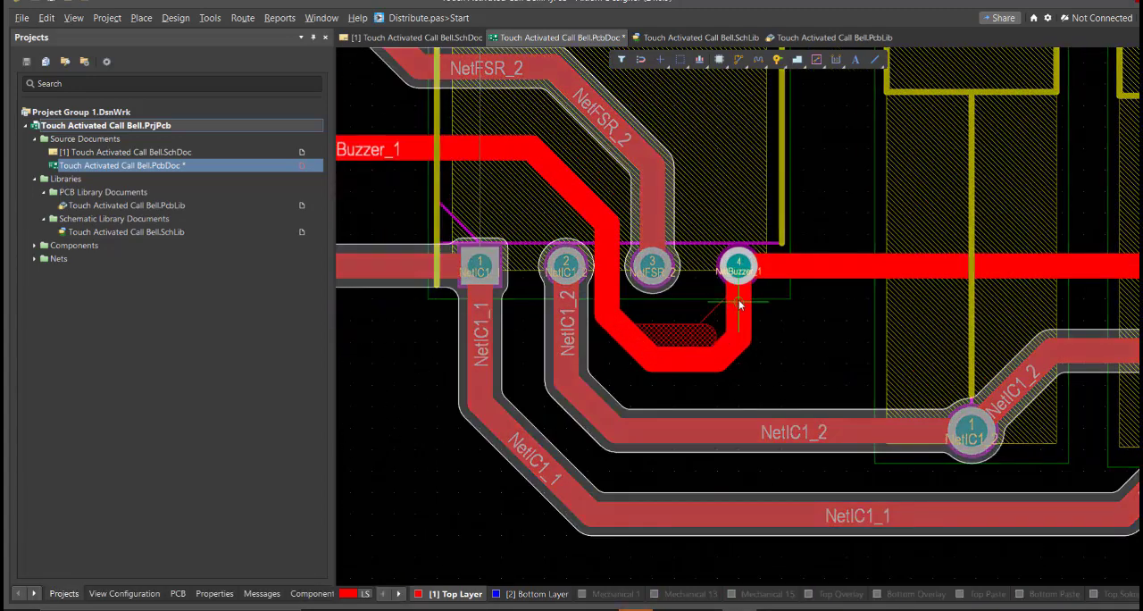
pyautogui.click(740, 305)
pyautogui.keyDown('ctrl'); pyautogui.scroll(2, 608, 330); pyautogui.keyUp('ctrl')
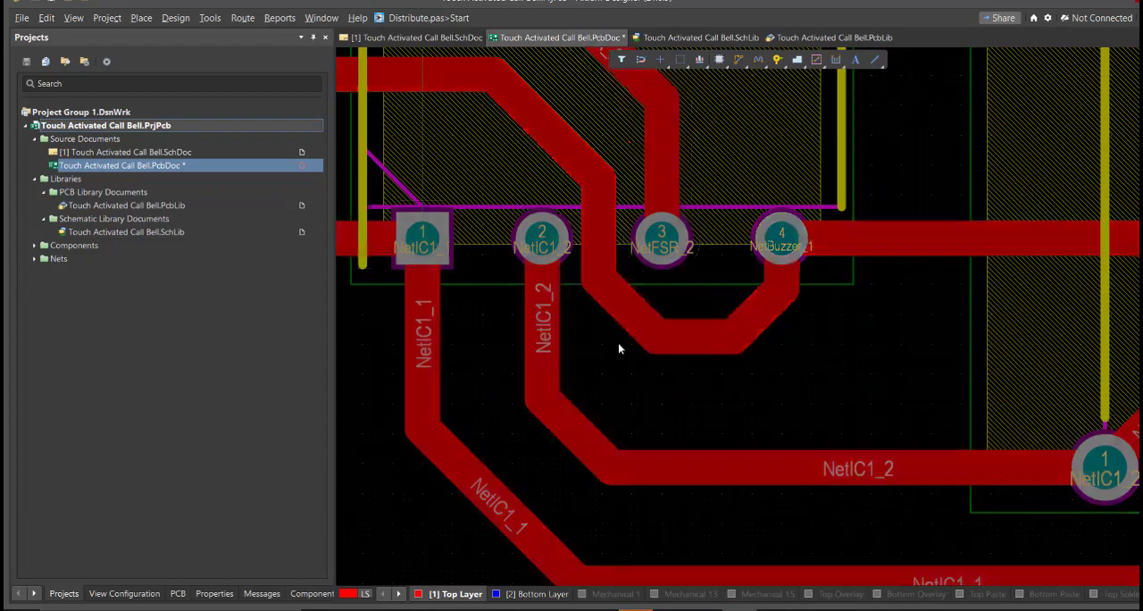
# Inspect the routed tracks around IC1 and across the whole board
pyautogui.keyDown('ctrl'); pyautogui.scroll(-6, 618, 349); pyautogui.keyUp('ctrl')
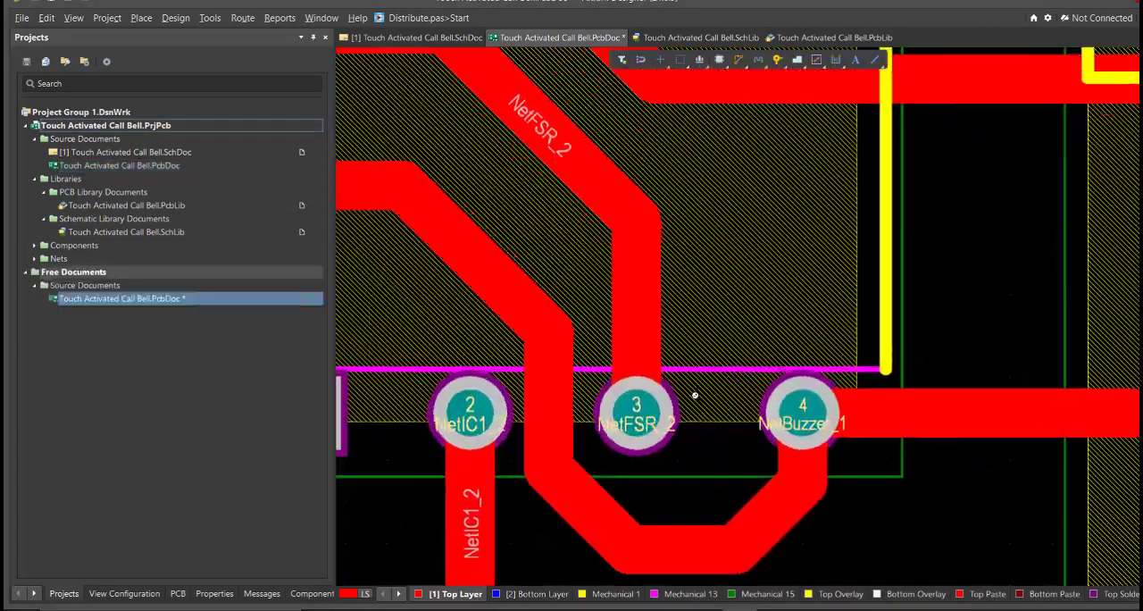
pyautogui.keyDown('ctrl'); pyautogui.scroll(2, 694, 393); pyautogui.keyUp('ctrl')
pyautogui.moveTo(645, 460); pyautogui.dragTo(777, 284, button='right')
pyautogui.keyDown('ctrl'); pyautogui.scroll(1, 776, 284); pyautogui.keyUp('ctrl')
pyautogui.keyDown('ctrl'); pyautogui.scroll(-2, 777, 286); pyautogui.keyUp('ctrl')
pyautogui.keyDown('ctrl'); pyautogui.scroll(-6, 777, 284); pyautogui.keyUp('ctrl')
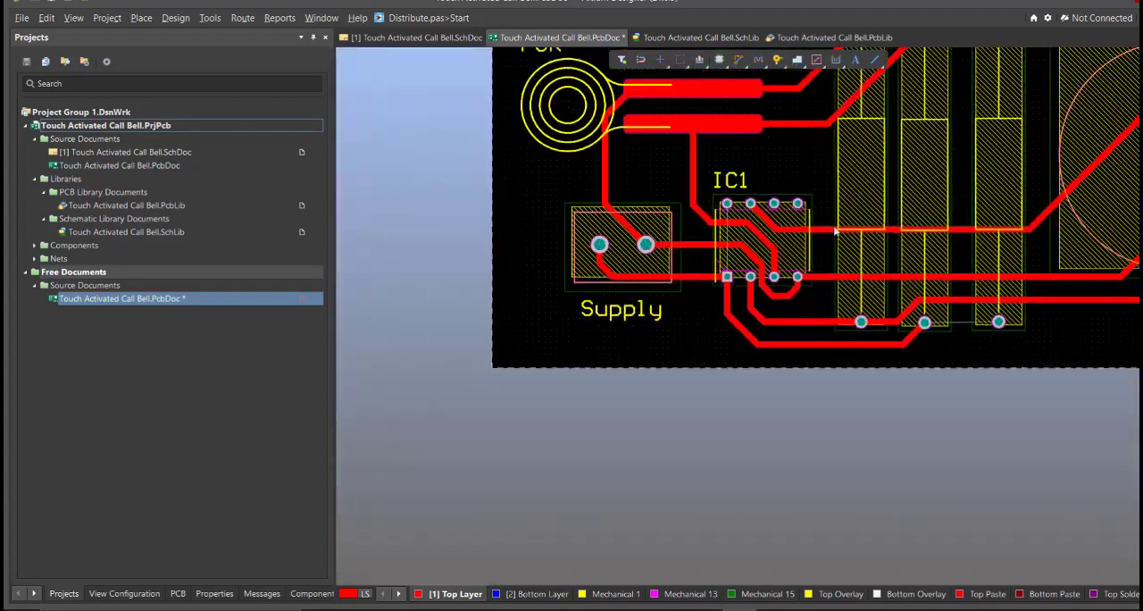
pyautogui.keyDown('ctrl'); pyautogui.scroll(1, 715, 361); pyautogui.keyUp('ctrl')
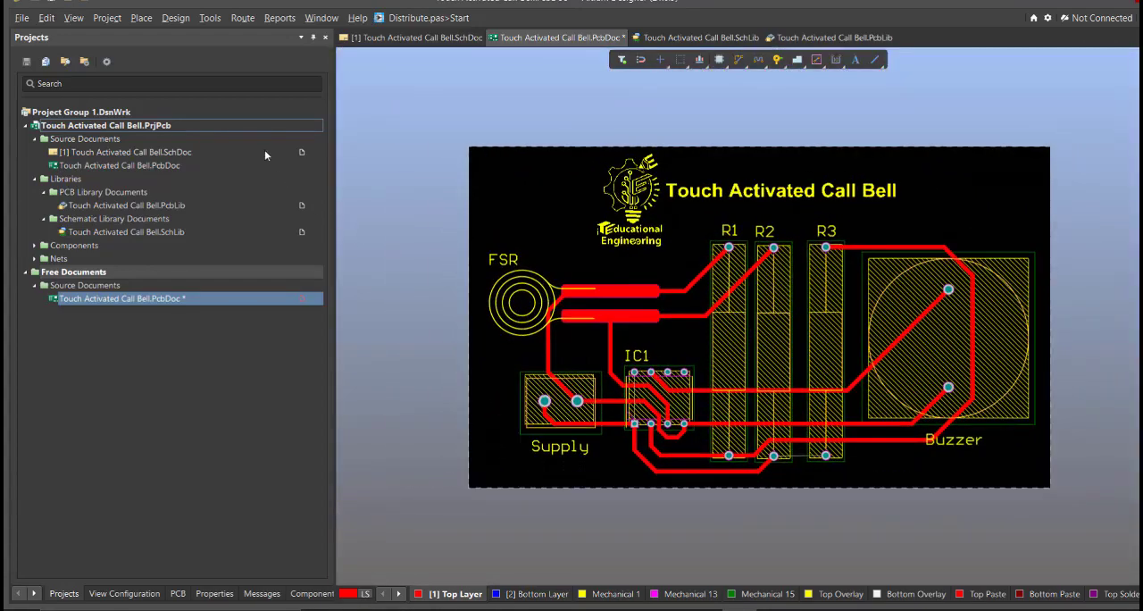
# Show the board in 3D and orbit it to examine the components, tracks and silkscreen from several angles
pyautogui.moveTo(609, 332); pyautogui.dragTo(600, 327, button='right')
pyautogui.press('3')
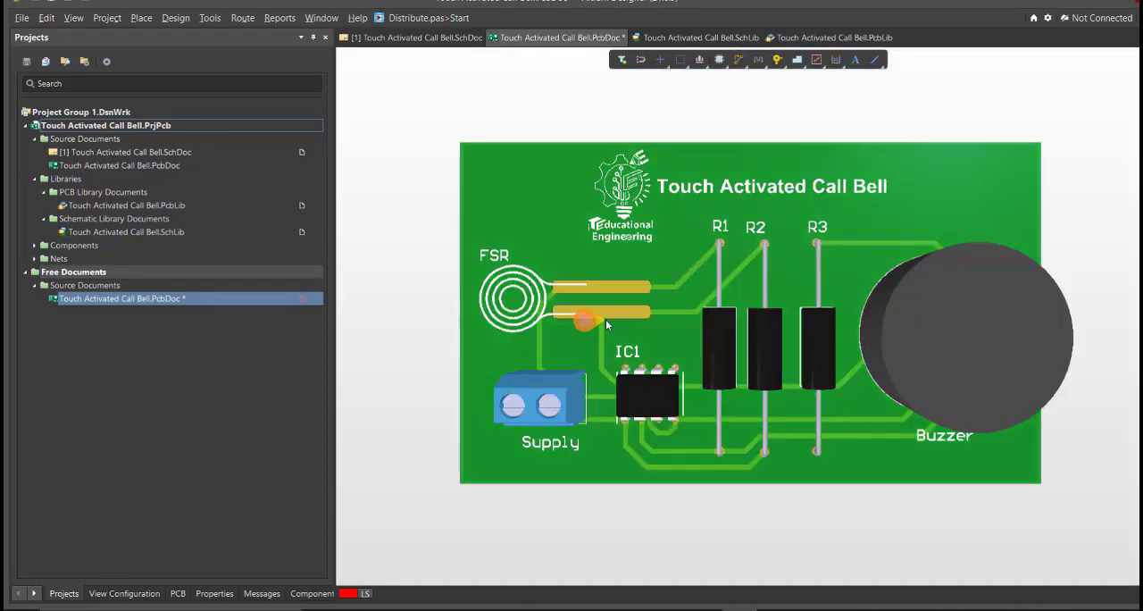
pyautogui.keyDown('shift'); pyautogui.moveTo(767, 418); pyautogui.dragTo(849, 341, button='right'); pyautogui.keyUp('shift')
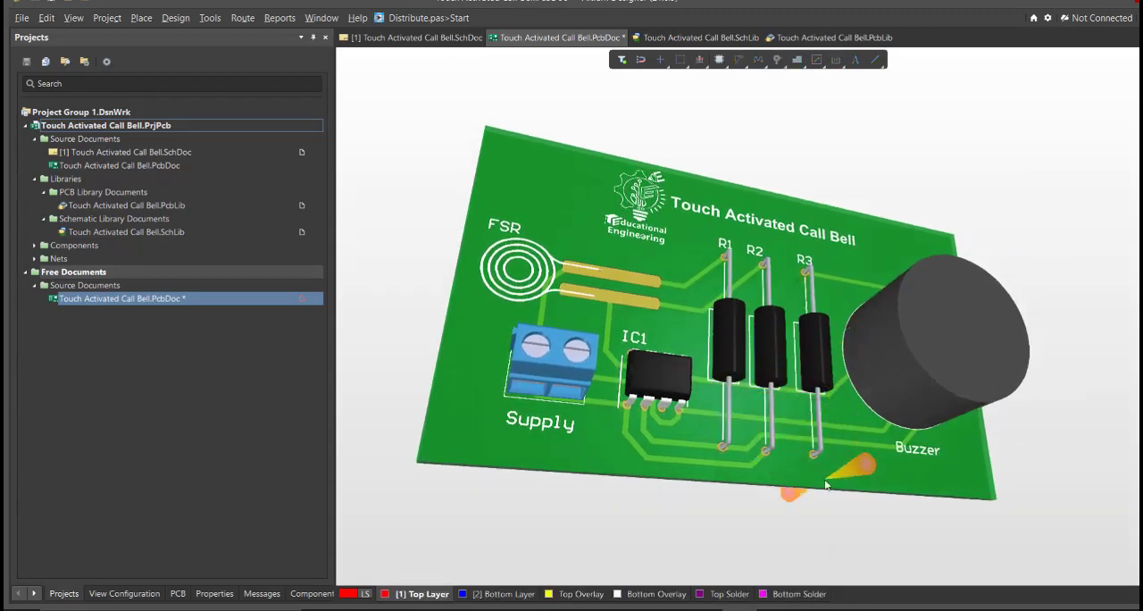
pyautogui.keyDown('shift'); pyautogui.moveTo(828, 483); pyautogui.dragTo(712, 458, button='right'); pyautogui.keyUp('shift')
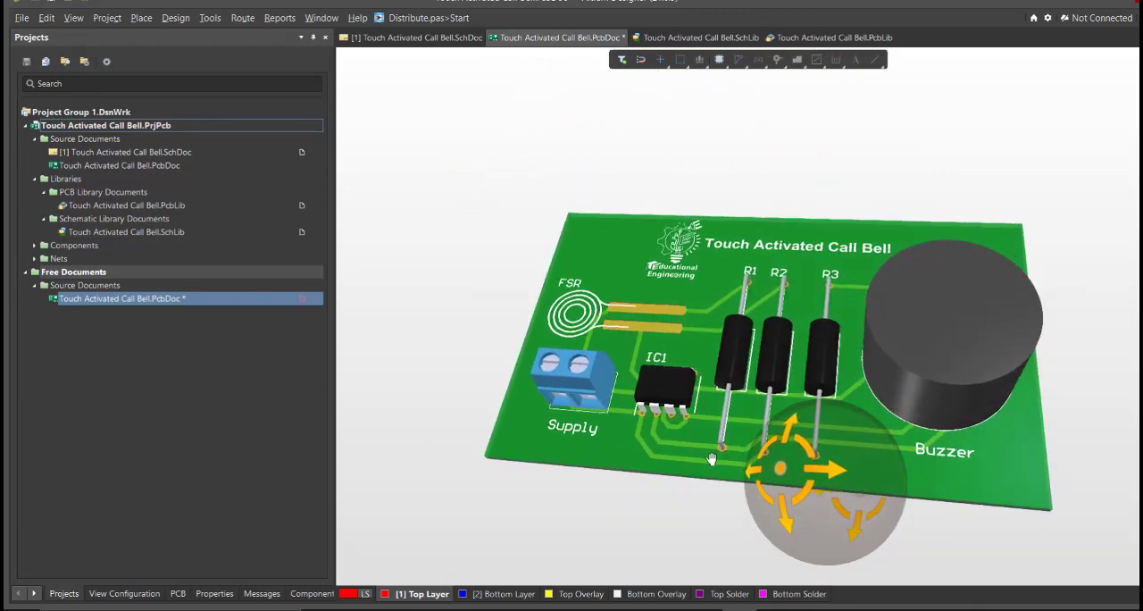
pyautogui.keyDown('shift'); pyautogui.moveTo(716, 500); pyautogui.dragTo(801, 476, button='right'); pyautogui.keyUp('shift')
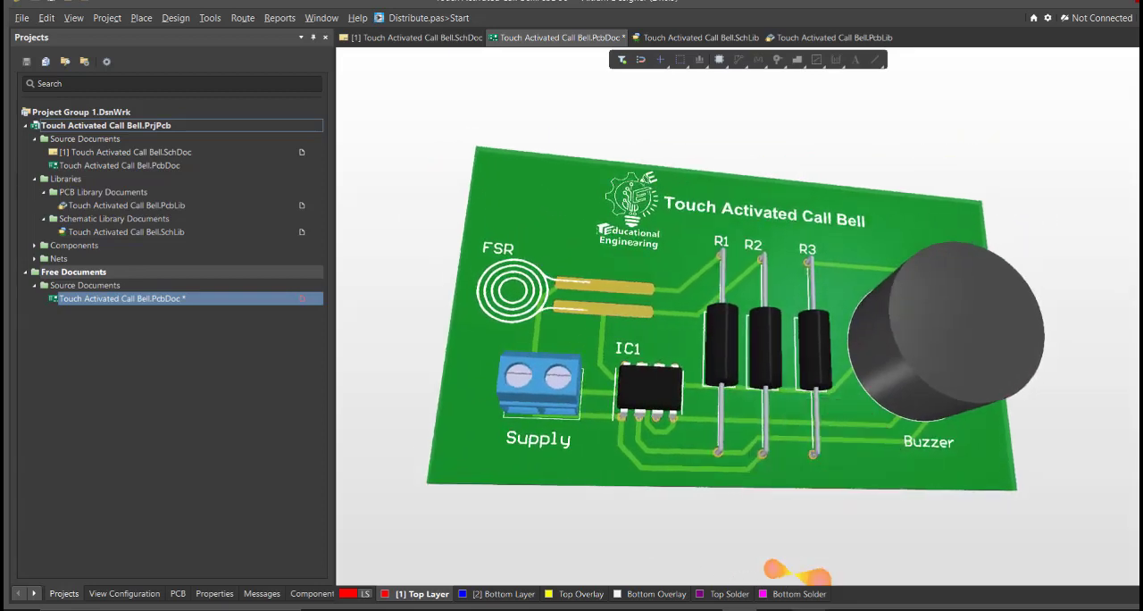